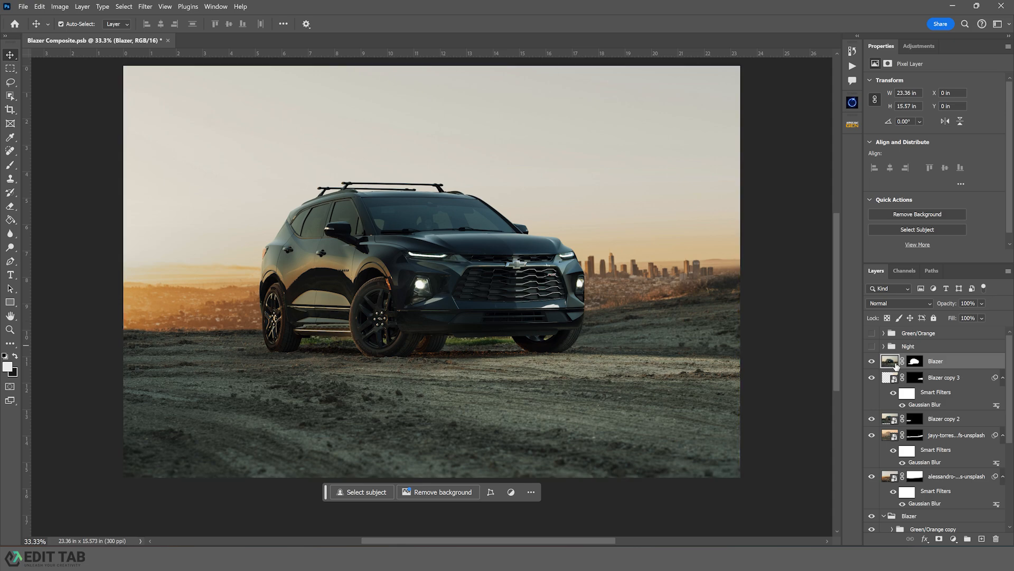
Group the layers from Blazer copy 3 down to the alessandro unsplash layer and name the group Background
ctrl+click(936, 379)
click(937, 379)
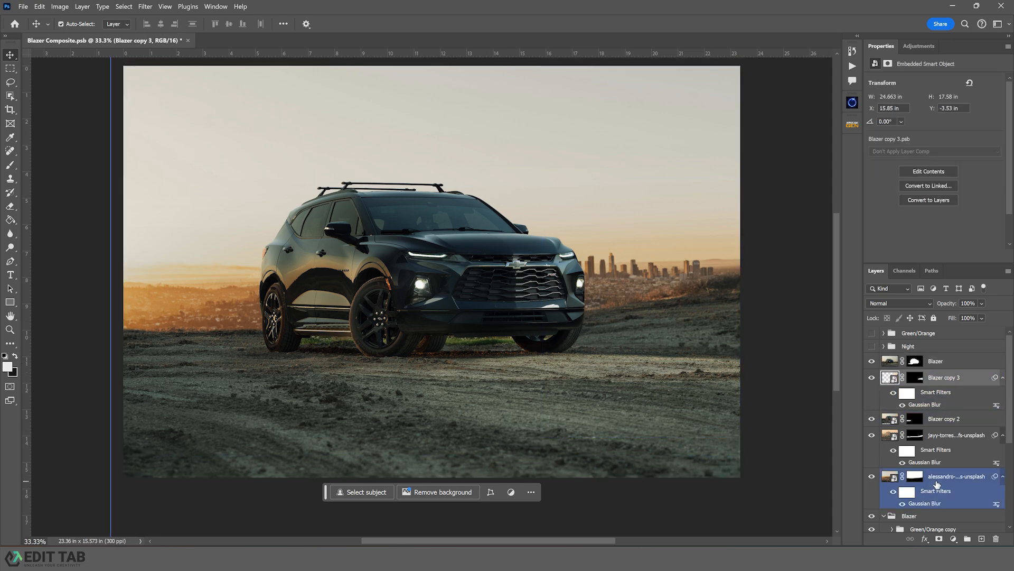
shift+click(937, 483)
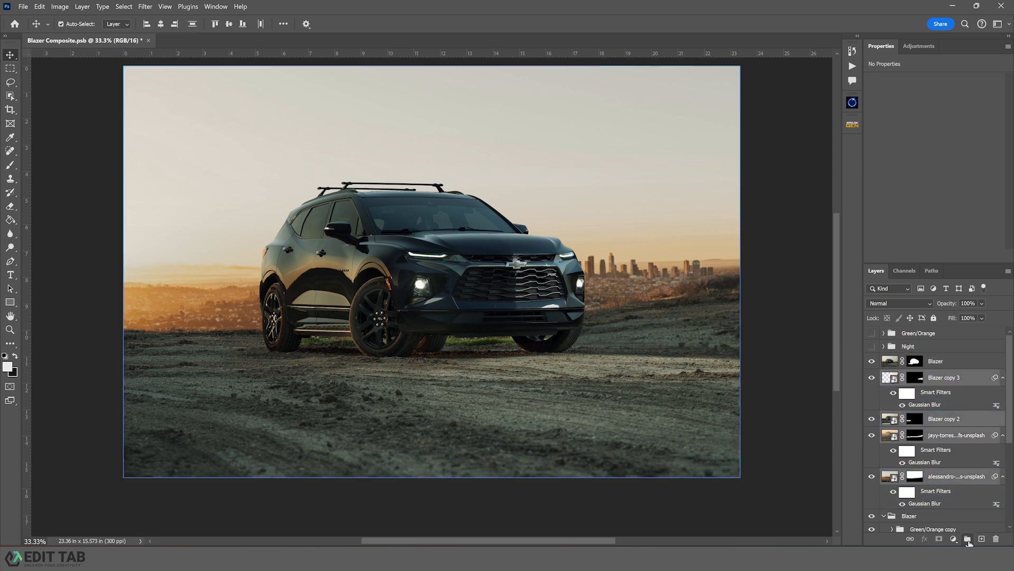
click(969, 540)
double_click(909, 375)
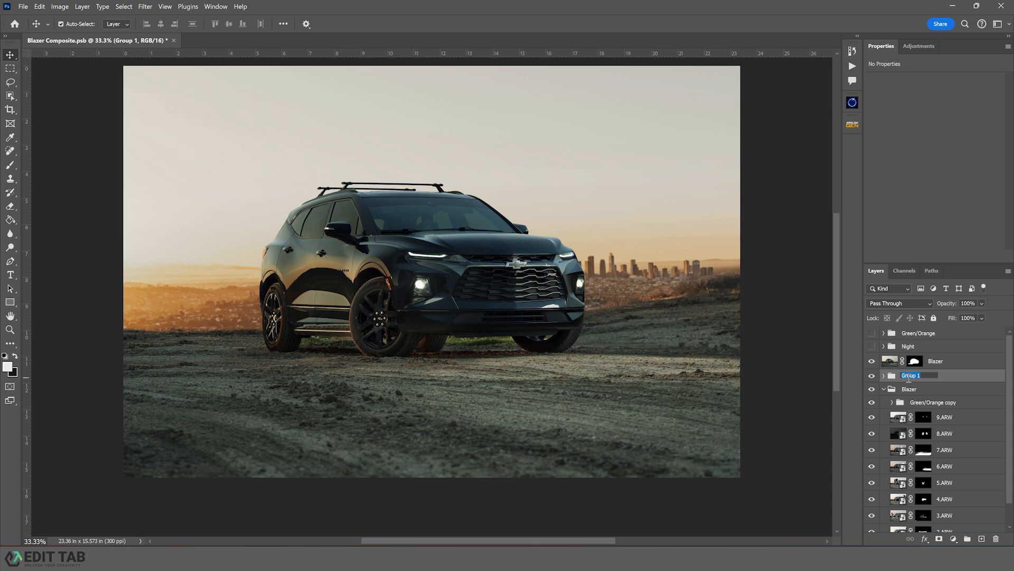
text(Background)
key(Return)
Add a Hue/Saturation adjustment above the masked Blazer layer and clip it to that layer
click(935, 361)
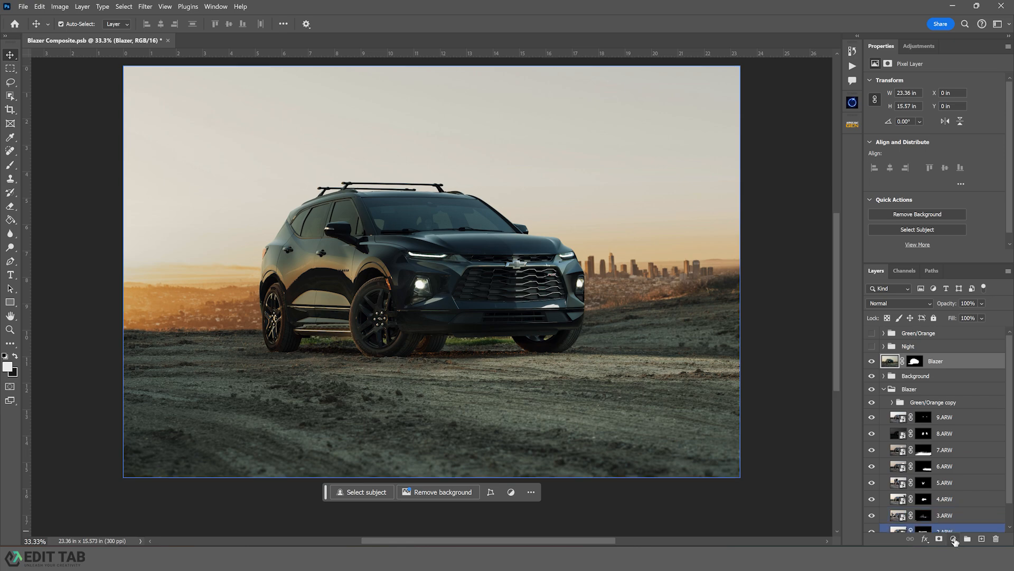
click(954, 539)
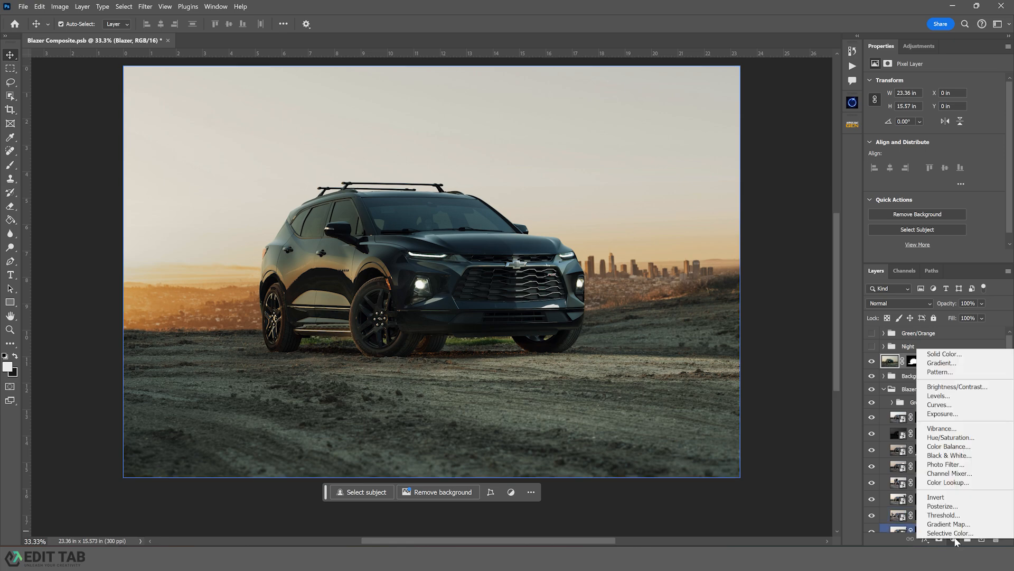
click(943, 437)
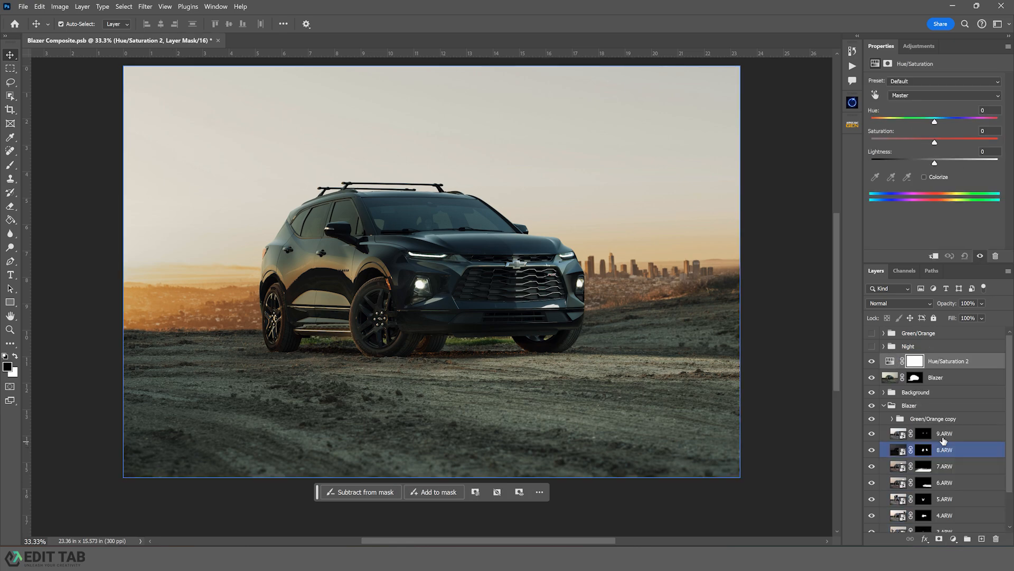
alt+click(950, 364)
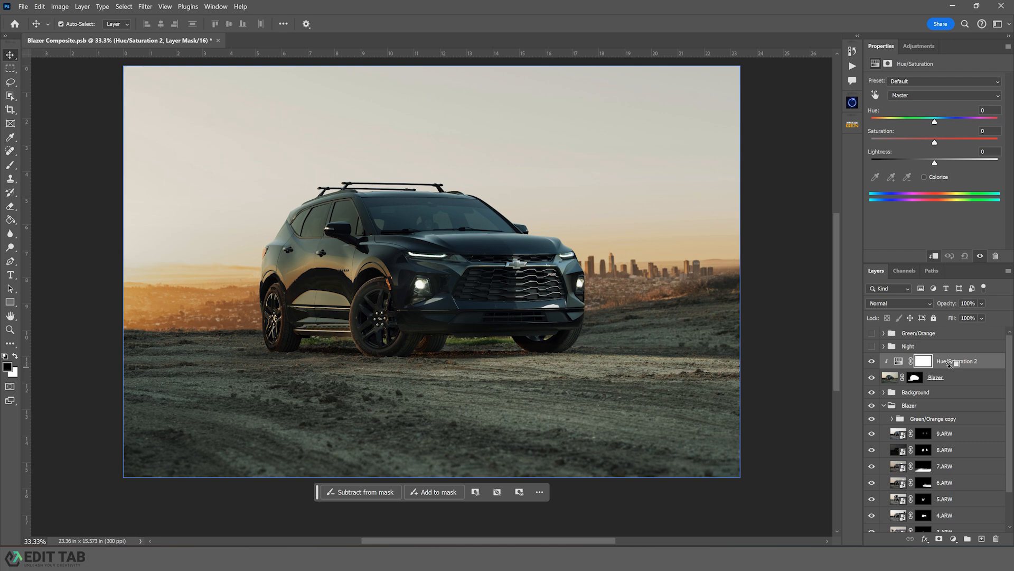
Set the saturation of the Cyans to +22 in the car's Hue/Saturation adjustment
click(908, 97)
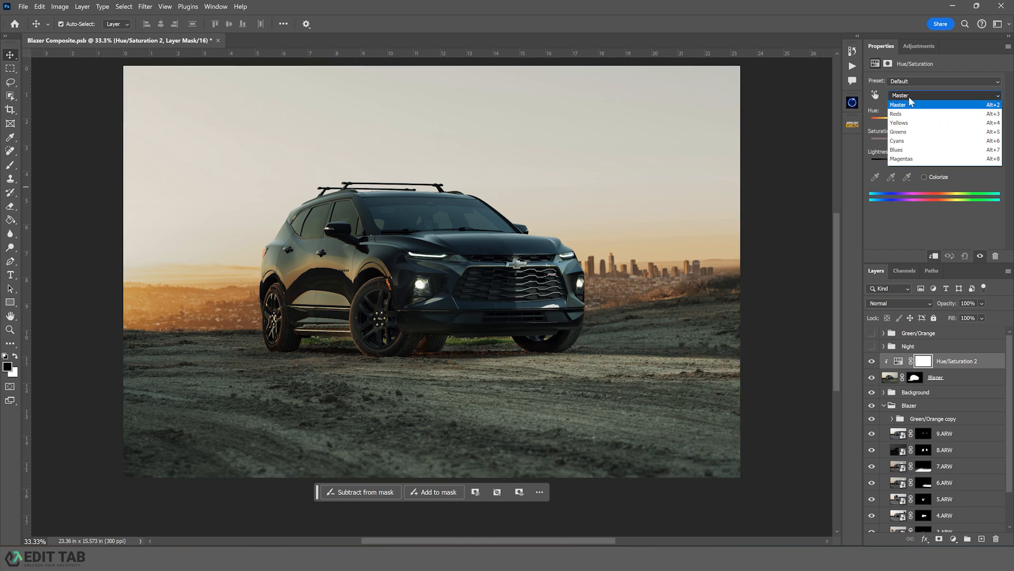
click(919, 142)
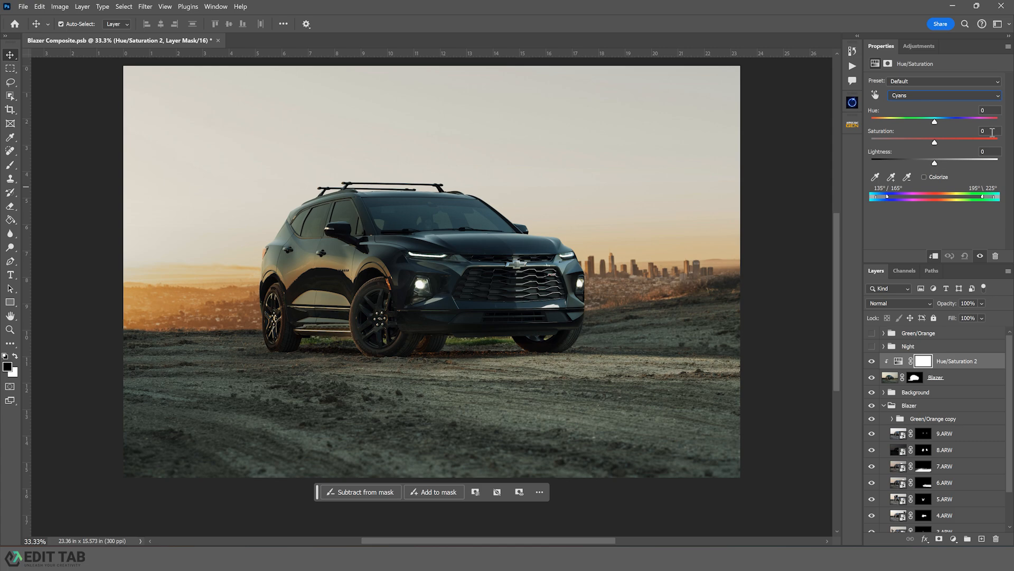
text(25)
key(BackSpace)
text(2)
Set the saturation of the Blues to +23 and compare the car with the adjustment hidden and shown
click(912, 94)
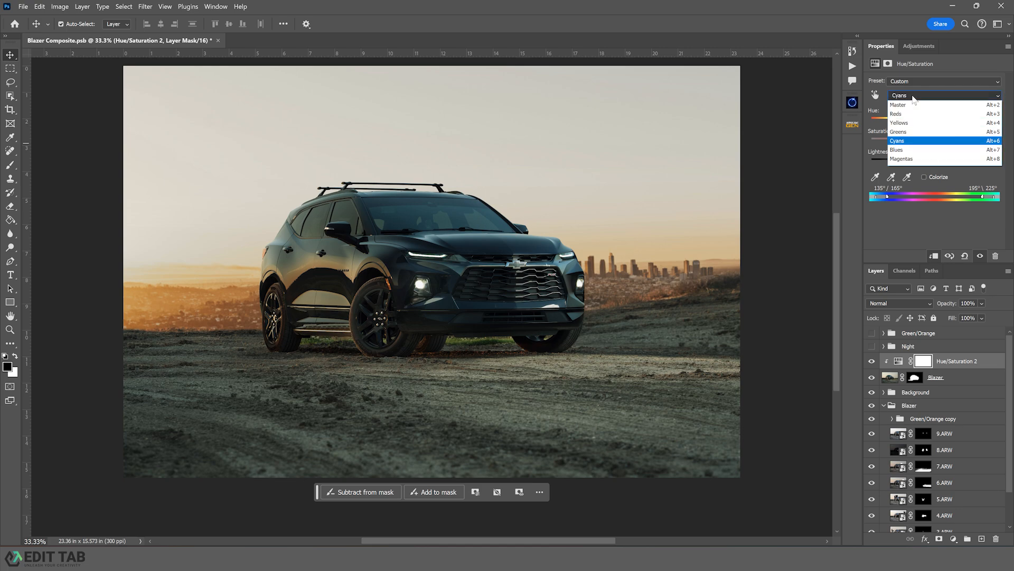
click(904, 150)
click(952, 138)
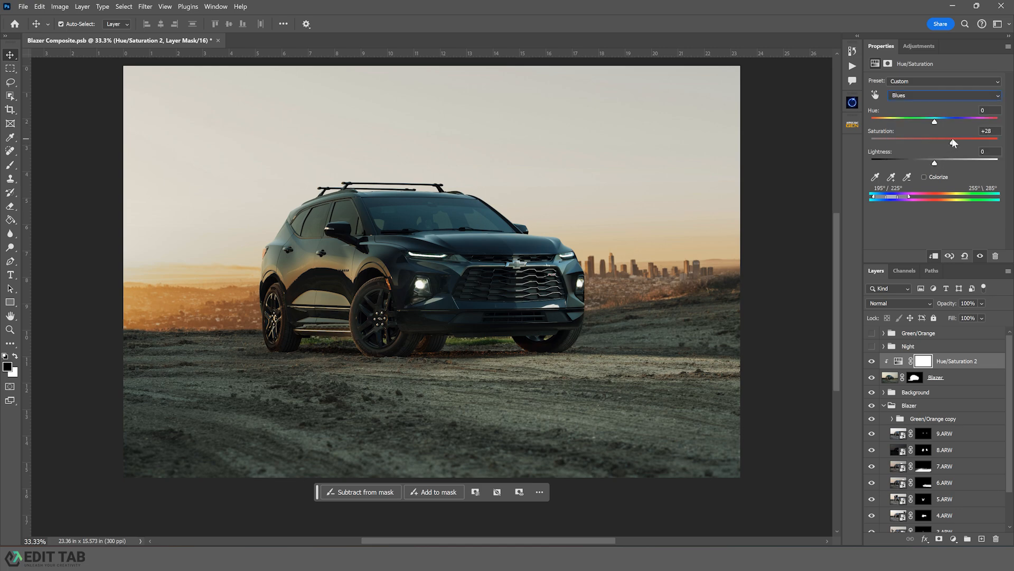
click(995, 131)
text(23)
key(Return)
click(872, 361)
click(872, 361)
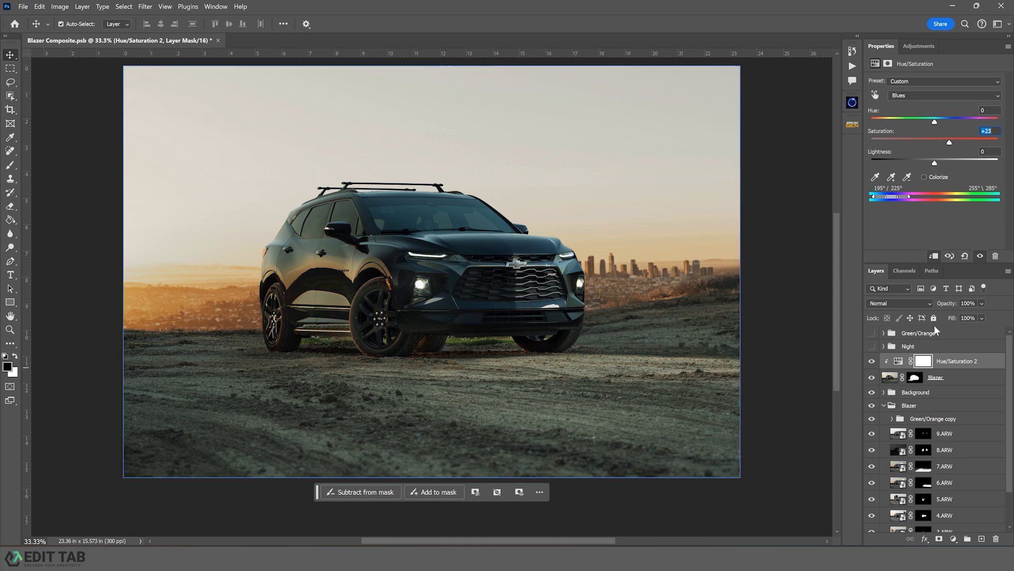
click(956, 217)
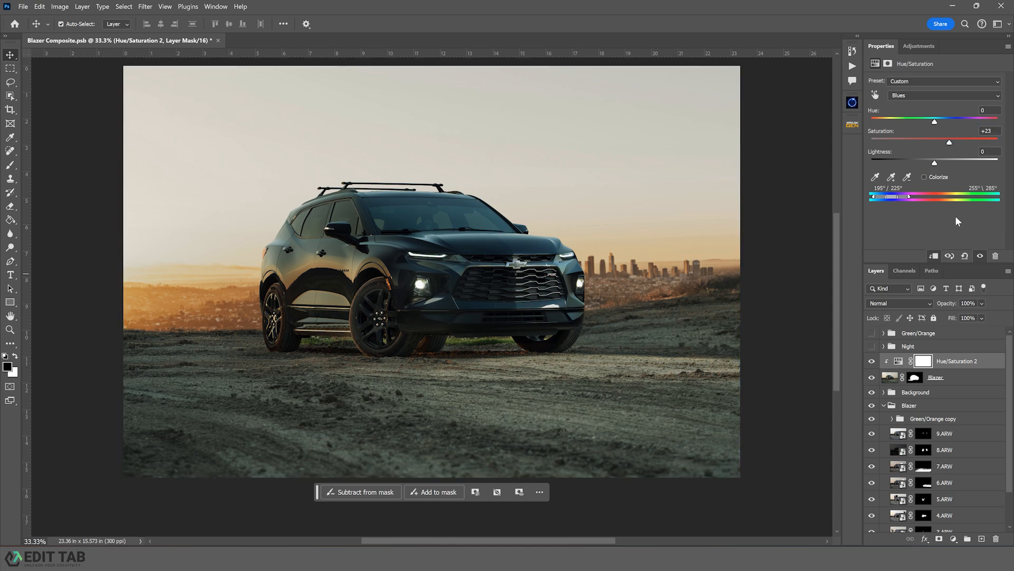
Place AdobeStock_585946483.png above the Background group, scaled to about 3.73% wide and 3.07% high, along the ground at the photo's left edge
click(959, 378)
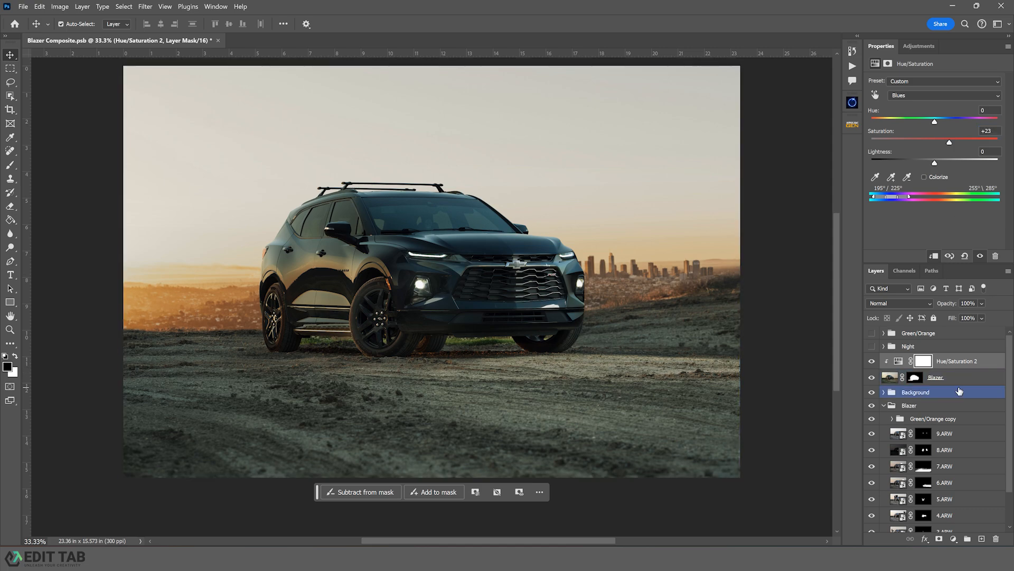
click(959, 392)
mouse_move(567, 568)
click(576, 502)
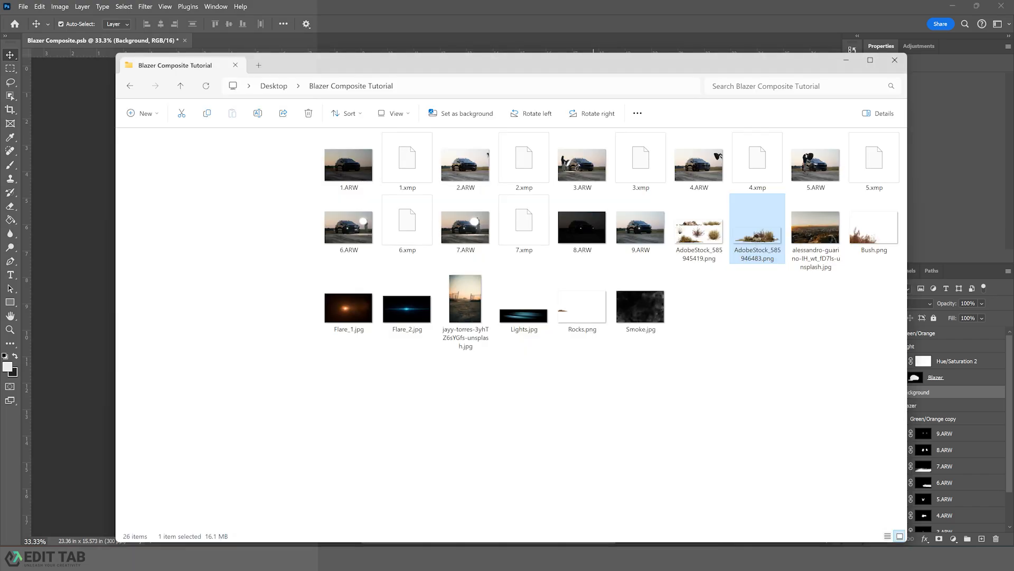
drag(758, 227, 80, 287)
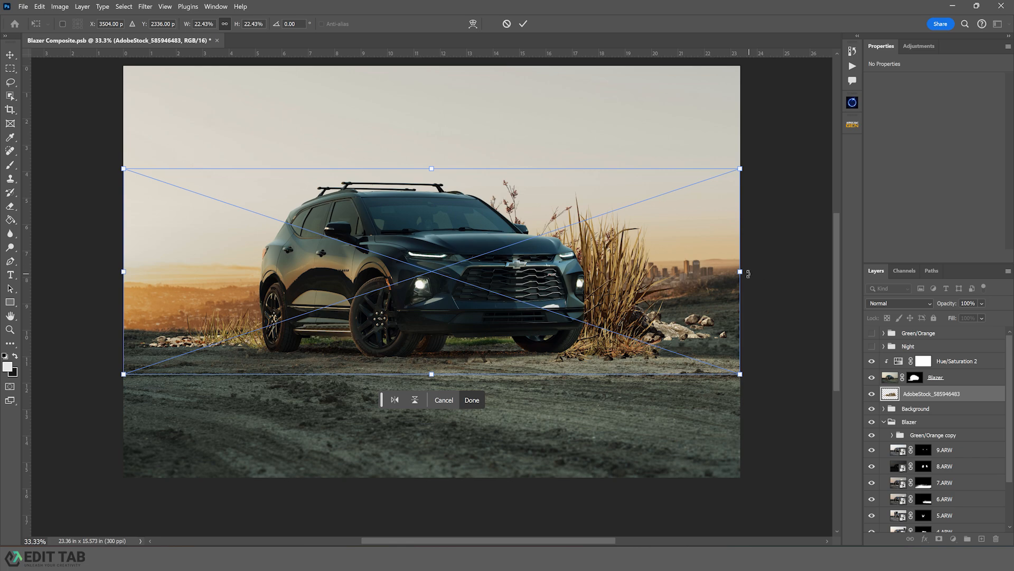
drag(741, 271, 227, 323)
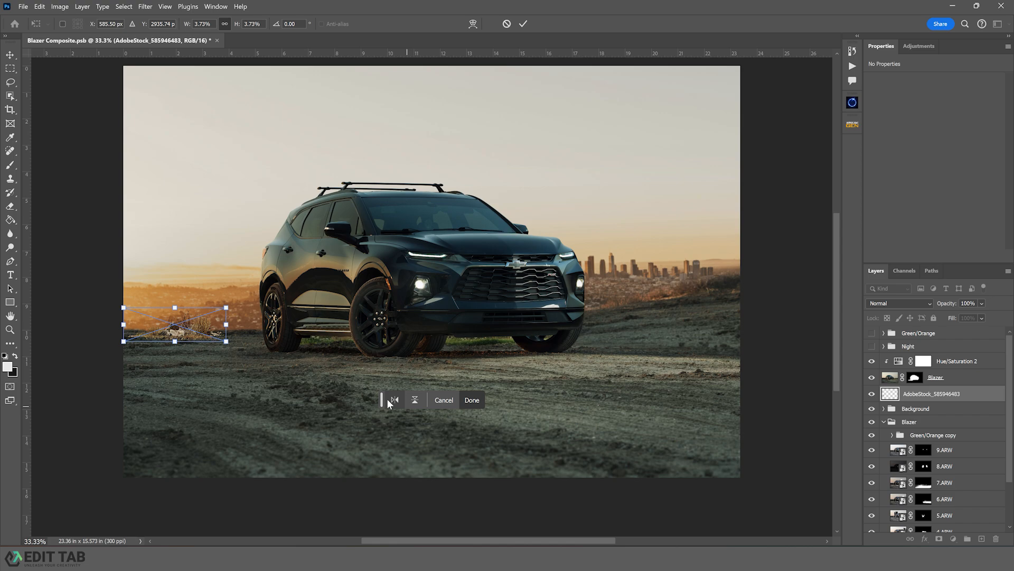
drag(194, 332, 151, 328)
key(Return)
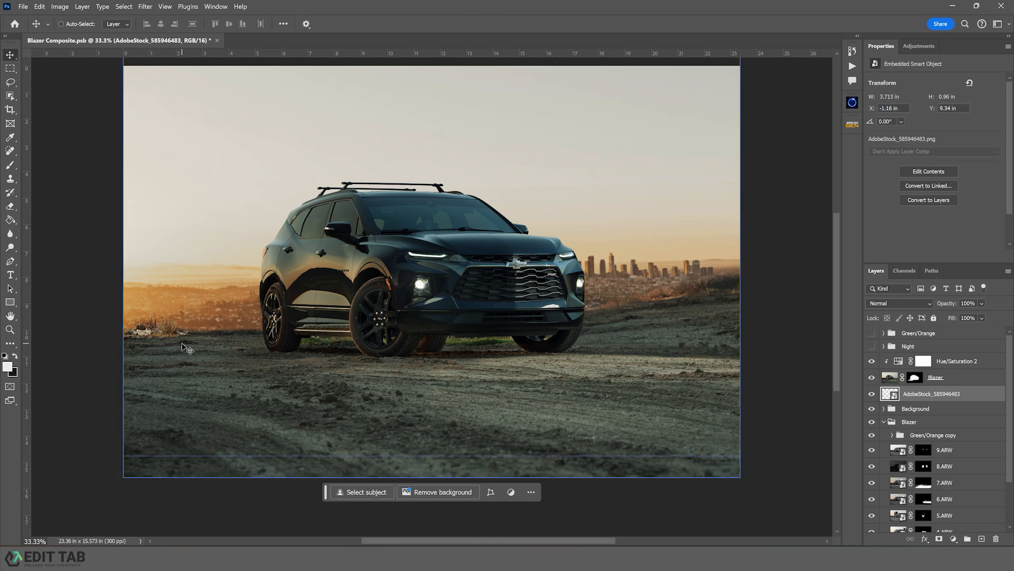
Duplicate the placed rocks and grass layer and move the copy beside the original, extending it toward the car's rear wheel
key(ctrl+j)
key(ctrl+t)
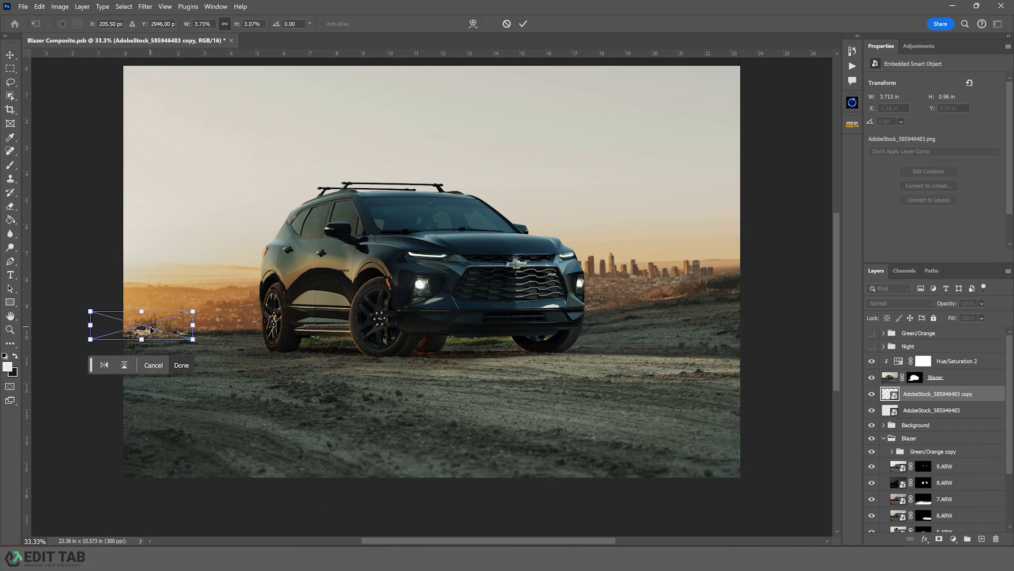
drag(154, 328, 219, 335)
click(103, 365)
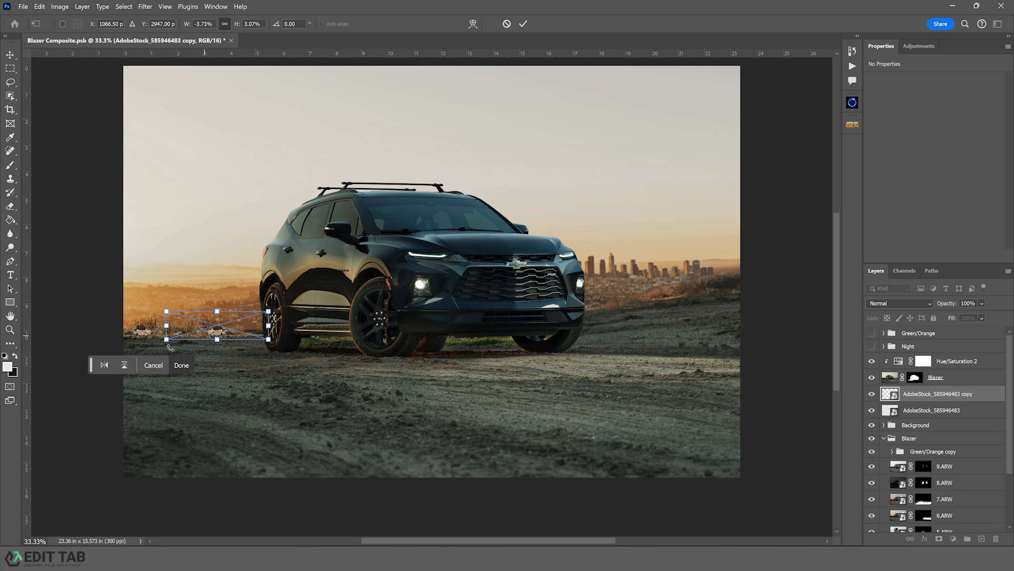
click(104, 365)
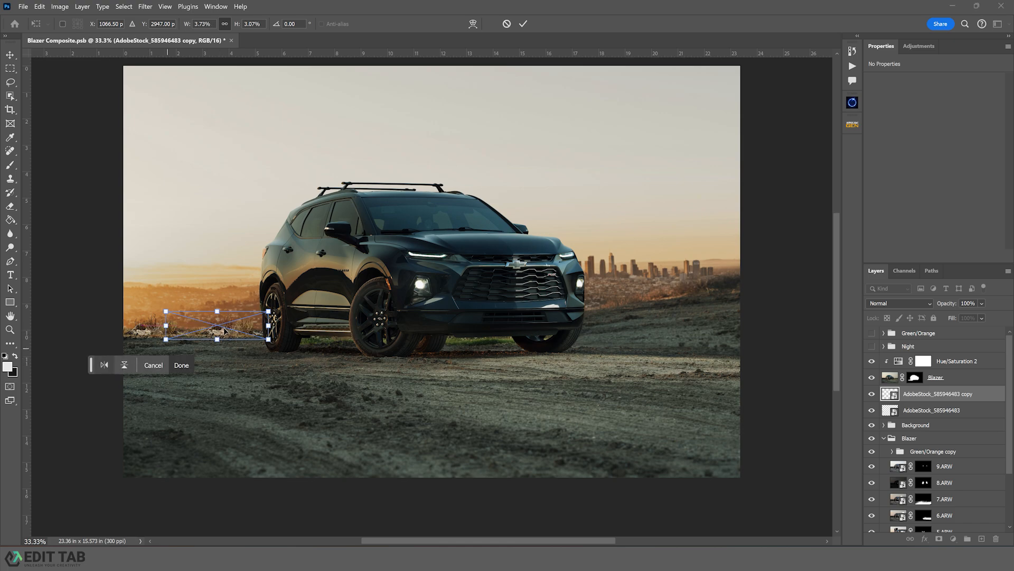
drag(224, 330, 214, 332)
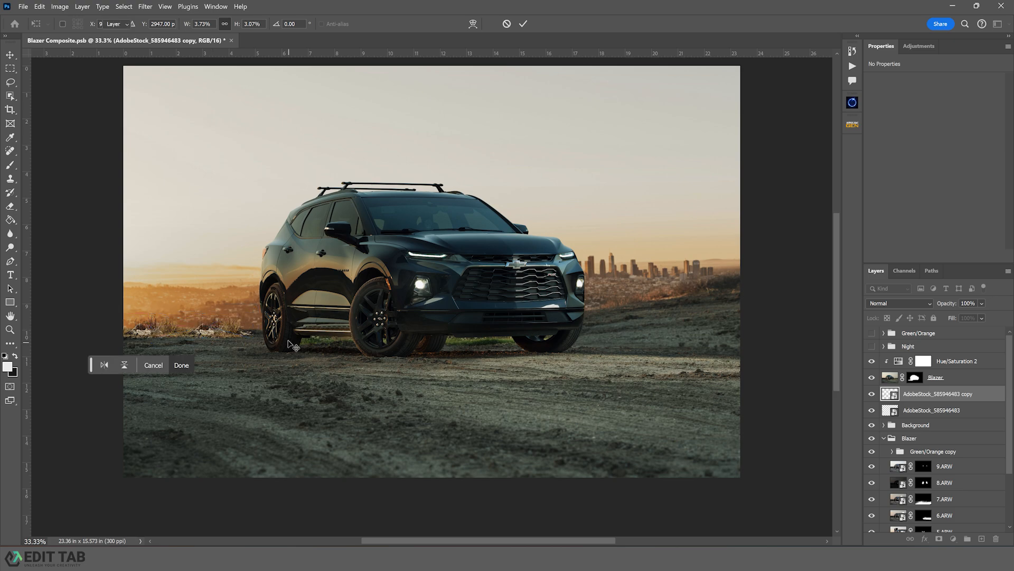
key(Return)
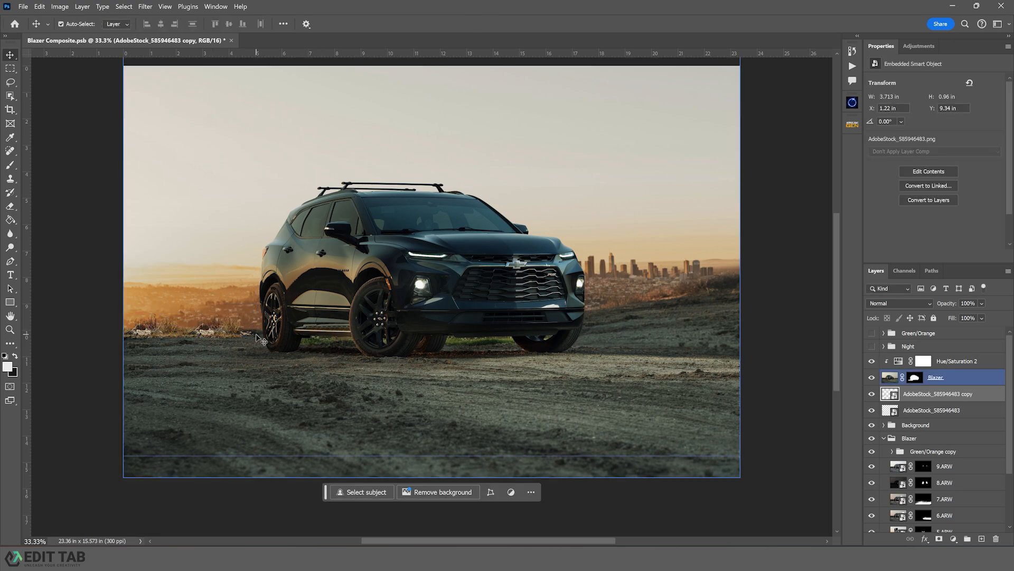
Add a layer mask to the copied rocks layer and paint on it in black with a smaller brush to blend it
key(b)
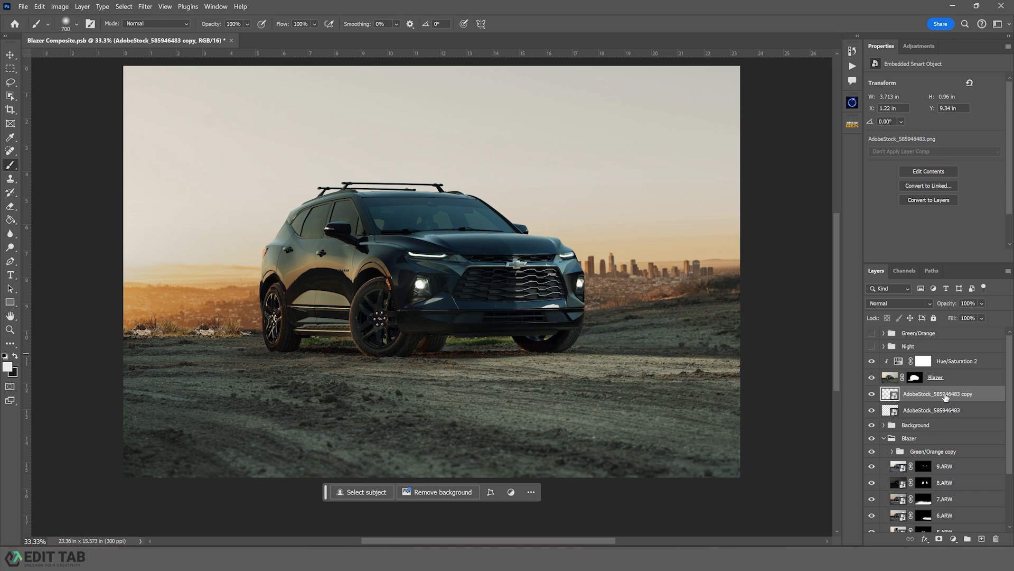
click(939, 538)
key(bracketleft)
key(bracketleft)
key(bracketleft)
key(bracketleft)
key(bracketleft)
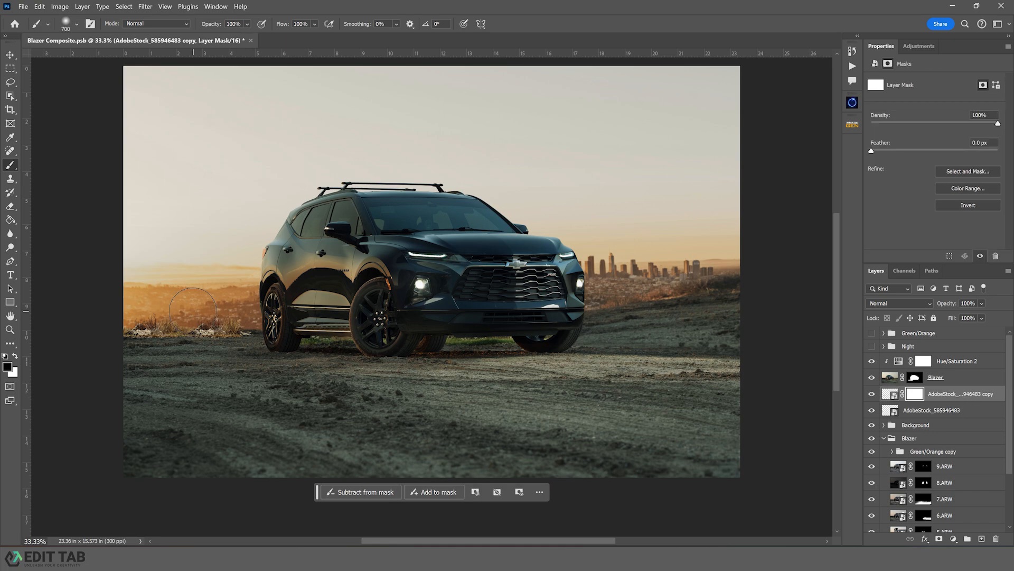
key(x)
key(bracketleft)
key(bracketleft)
key(bracketleft)
key(bracketleft)
key(bracketleft)
key(bracketleft)
click(10, 54)
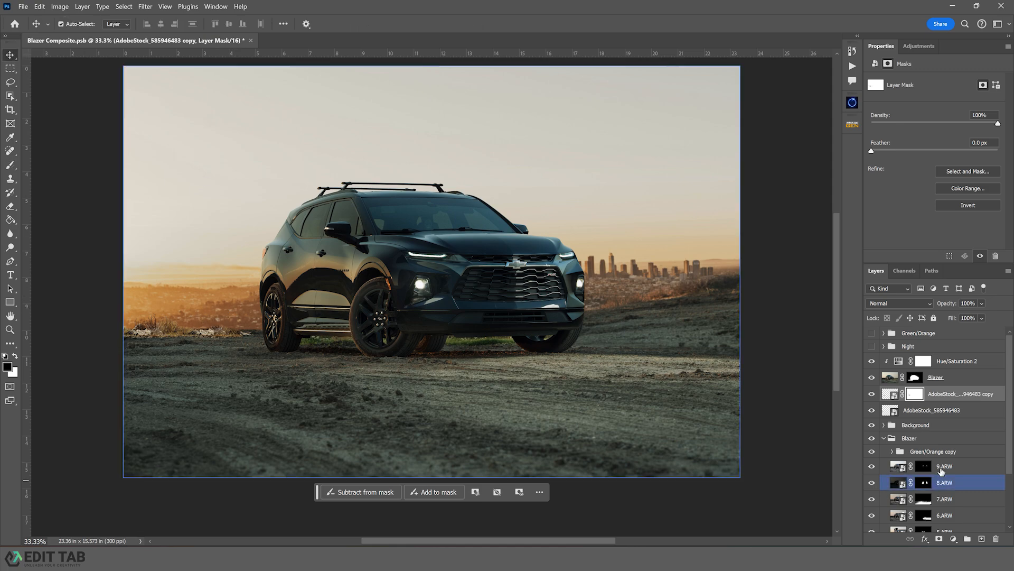
Merge the two AdobeStock_585946483 rocks layers into a single layer
click(946, 411)
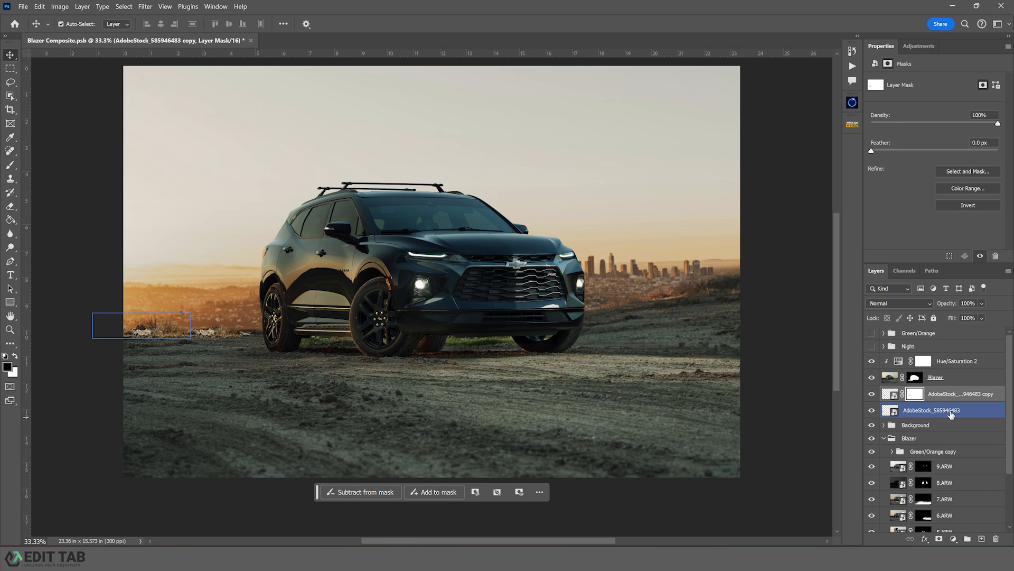
ctrl+click(946, 393)
right_click(946, 412)
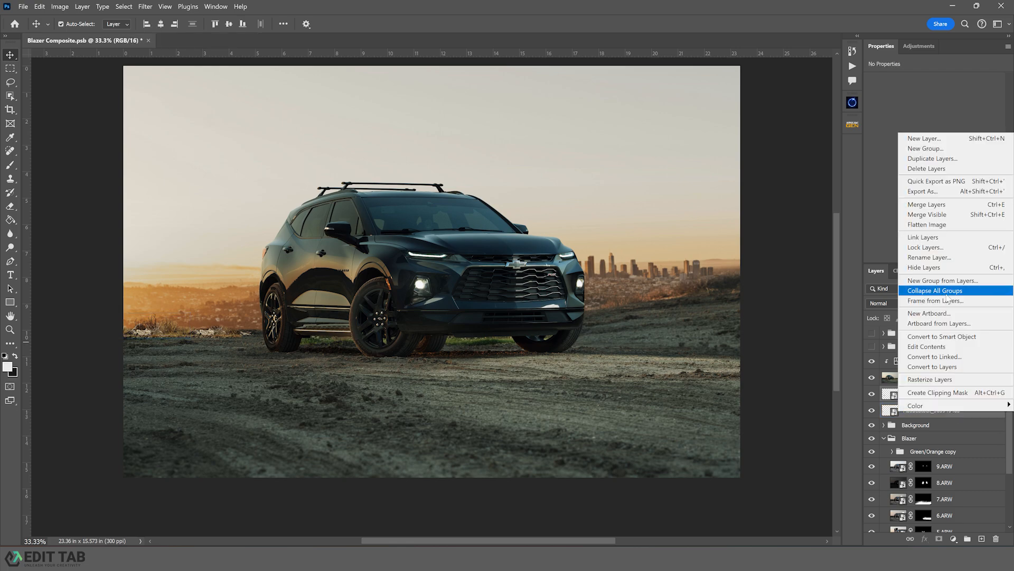
click(940, 208)
Create a group named Rocks and put the merged rocks layer inside it
drag(941, 419, 969, 539)
double_click(909, 392)
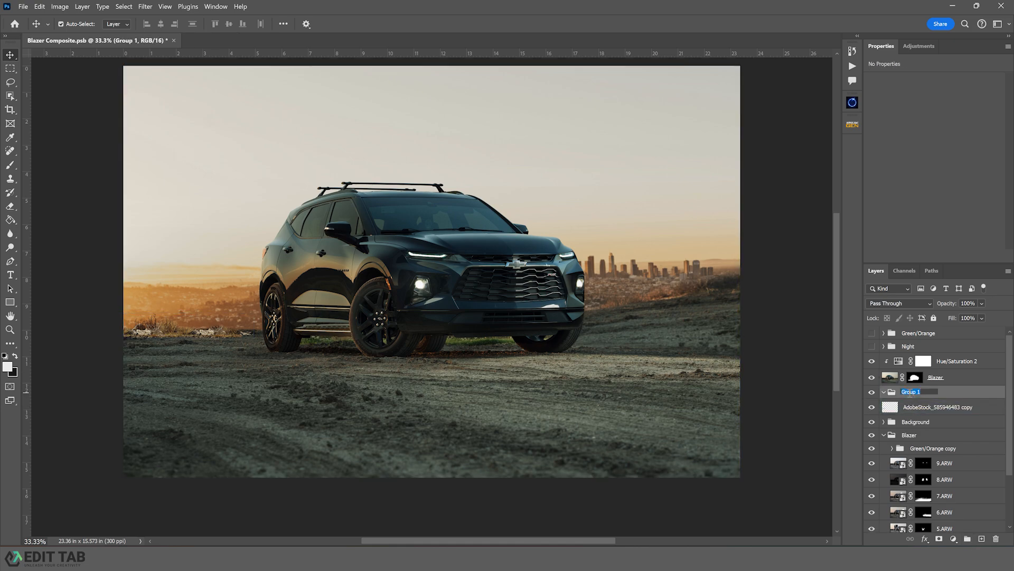
text(Rocks)
key(Return)
click(872, 392)
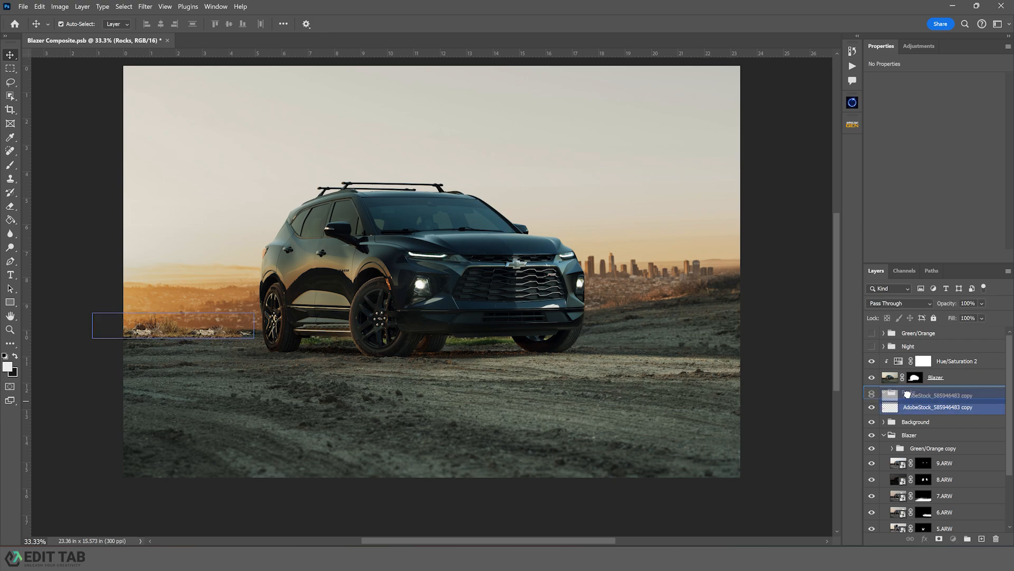
click(919, 406)
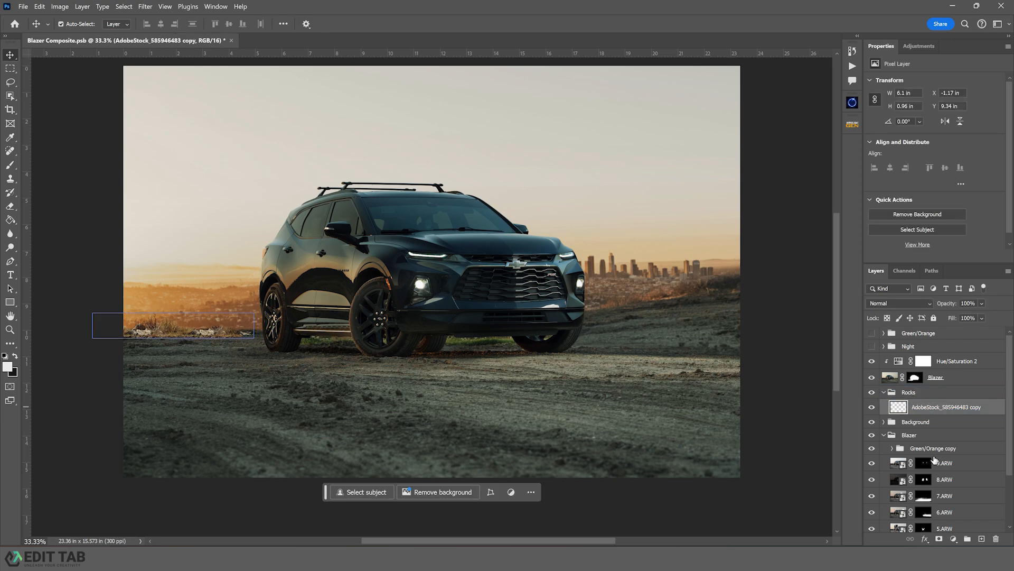
Add a Curves adjustment clipped to the merged rocks layer, lowering the midtones at input 136 to output 107
click(940, 539)
key(ctrl+z)
click(953, 539)
click(949, 411)
drag(946, 157, 948, 166)
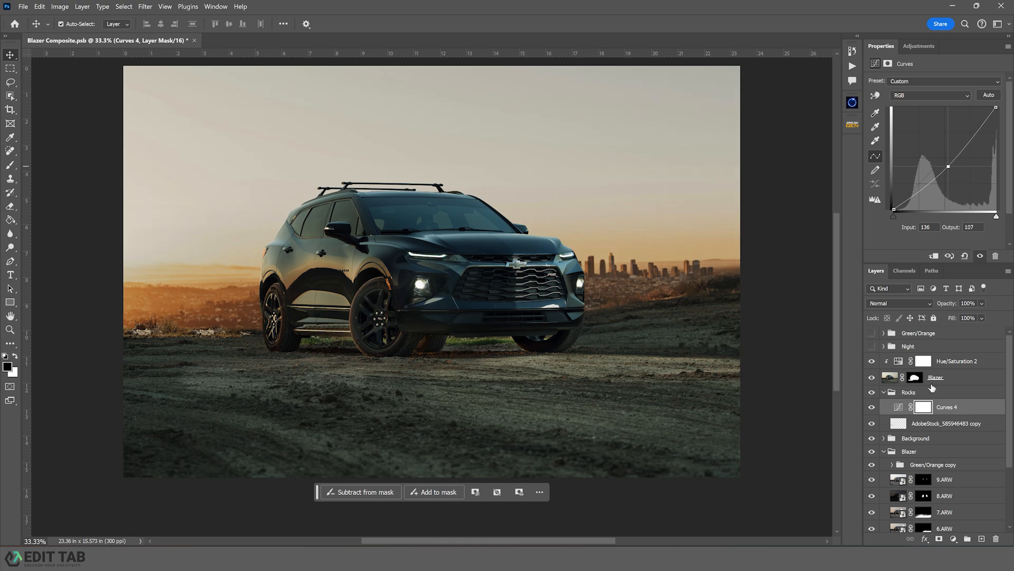
alt+click(957, 416)
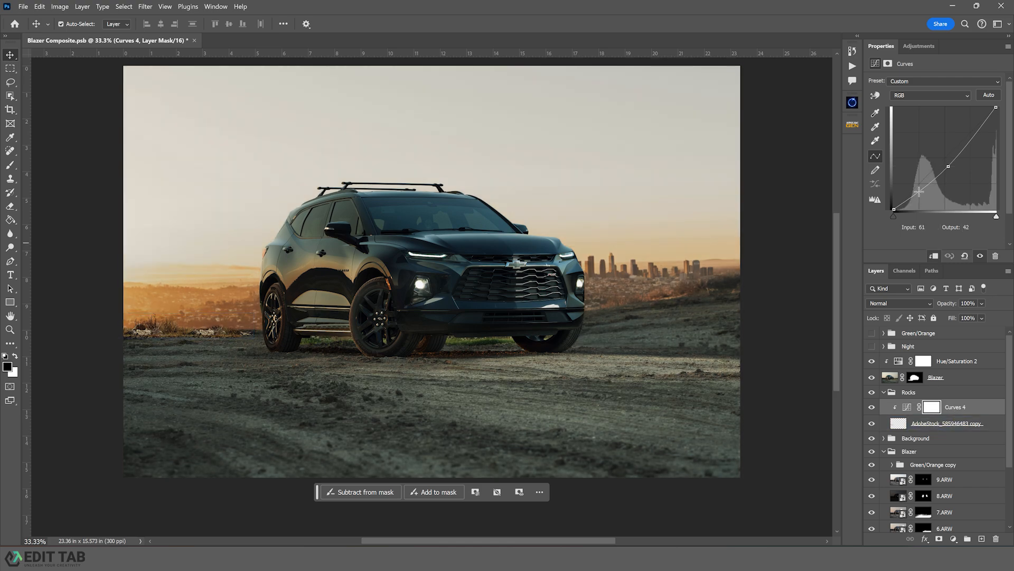
Lift the shadows slightly on the rocks' RGB curve and move the midtone point to input 131, output 102
drag(919, 191, 919, 186)
click(949, 167)
drag(949, 167, 946, 168)
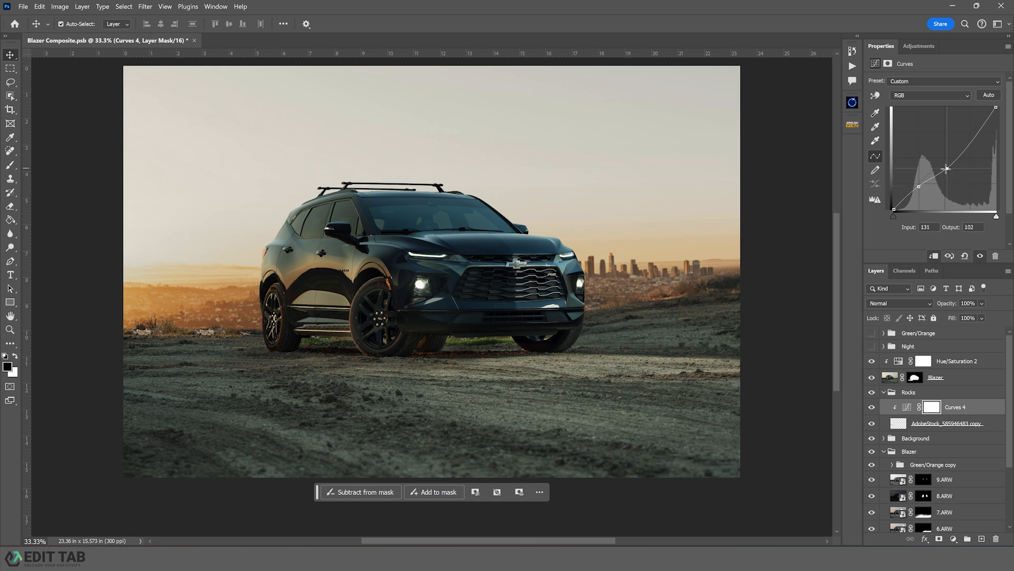
In the Curves 4 adjustment's Red channel, move the black point to input 25 and lower the midtones at input 135 to output 108
click(911, 93)
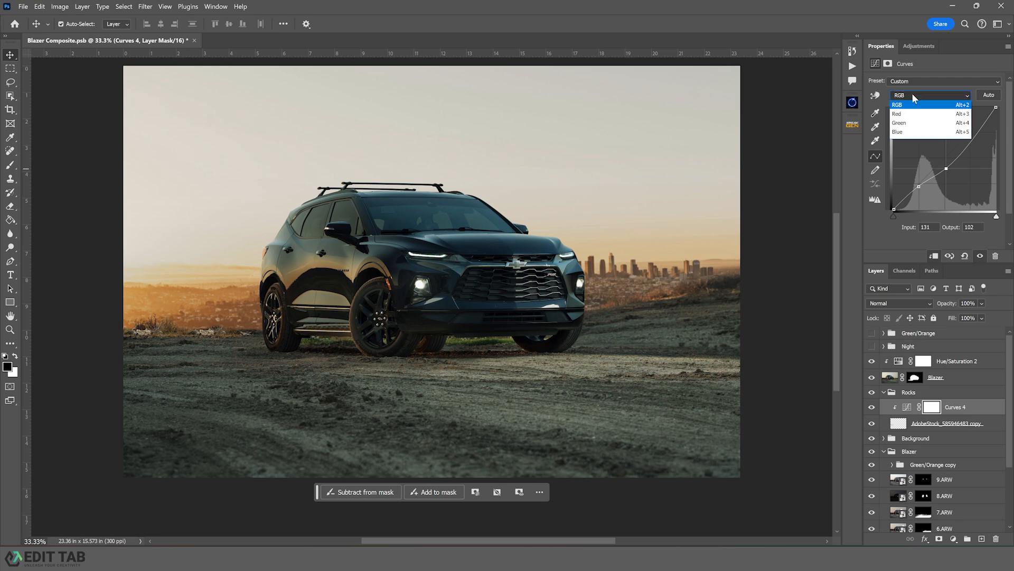
click(910, 106)
drag(894, 210, 904, 214)
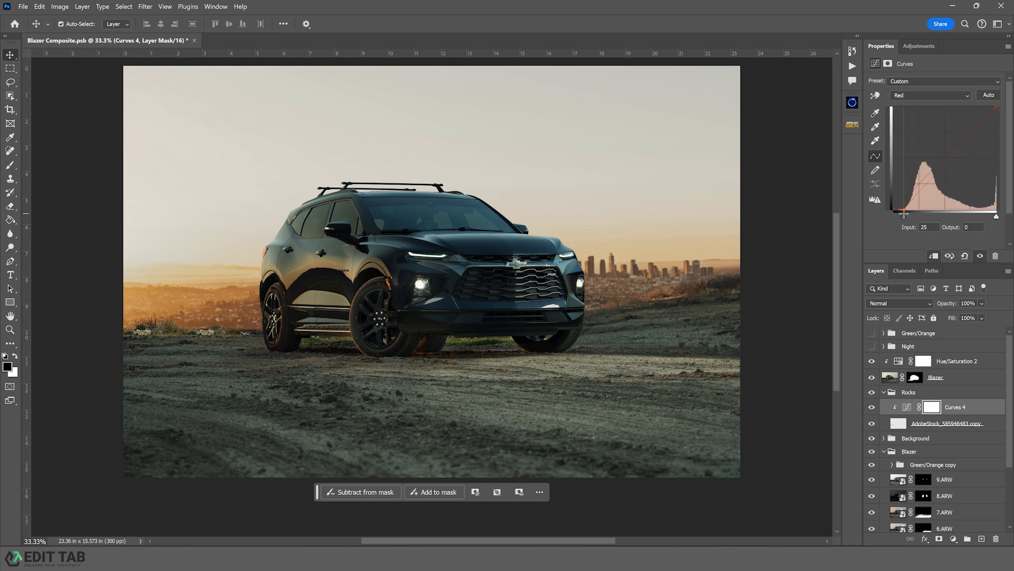
drag(947, 161, 948, 165)
Add a second Curves adjustment clipped to the merged rocks layer, lowering its RGB midtones at input 122 to output 103
click(954, 538)
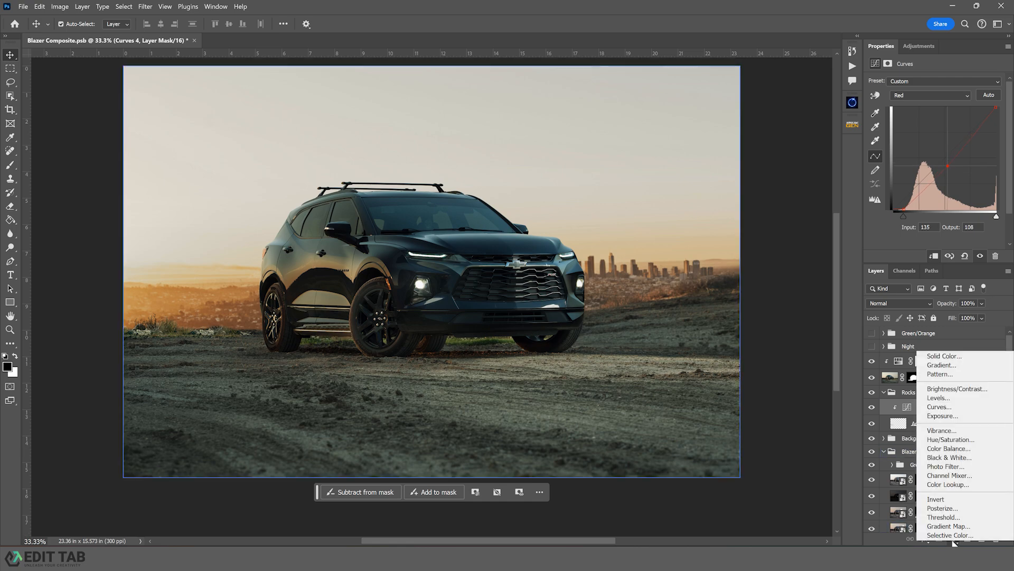
click(939, 406)
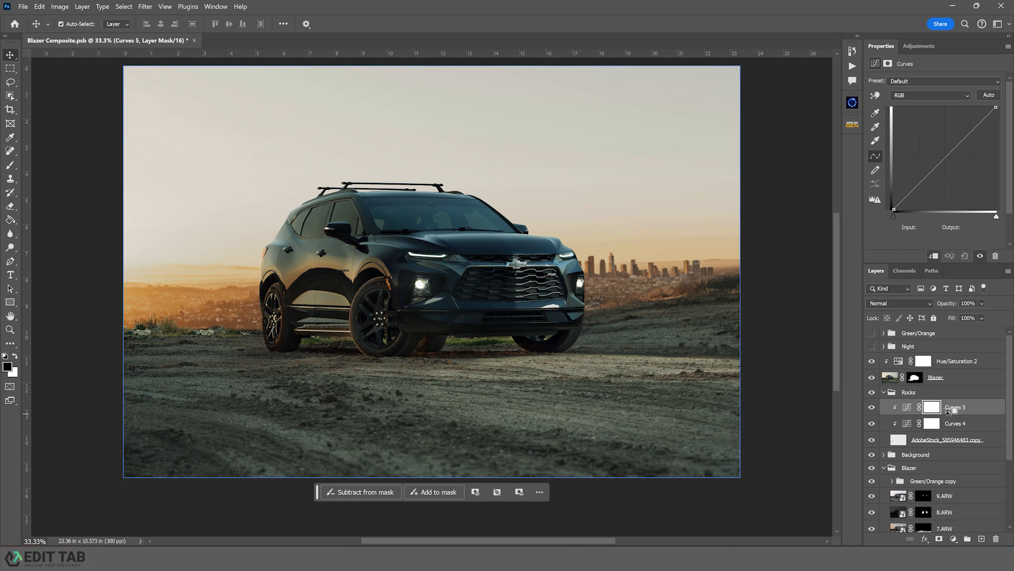
click(943, 165)
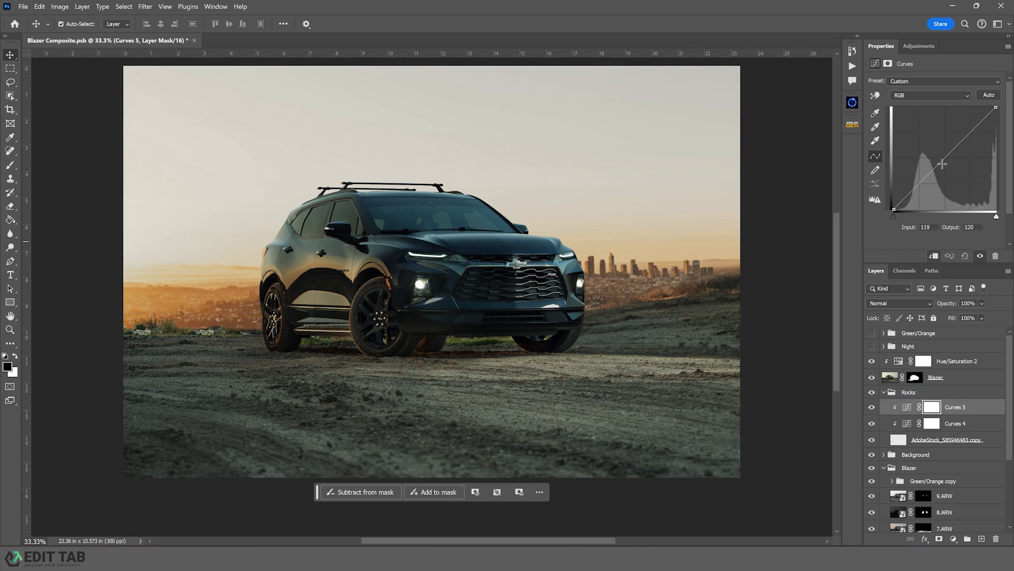
mouse_move(943, 164)
mouse_down()
mouse_move(947, 157)
mouse_move(943, 168)
mouse_up()
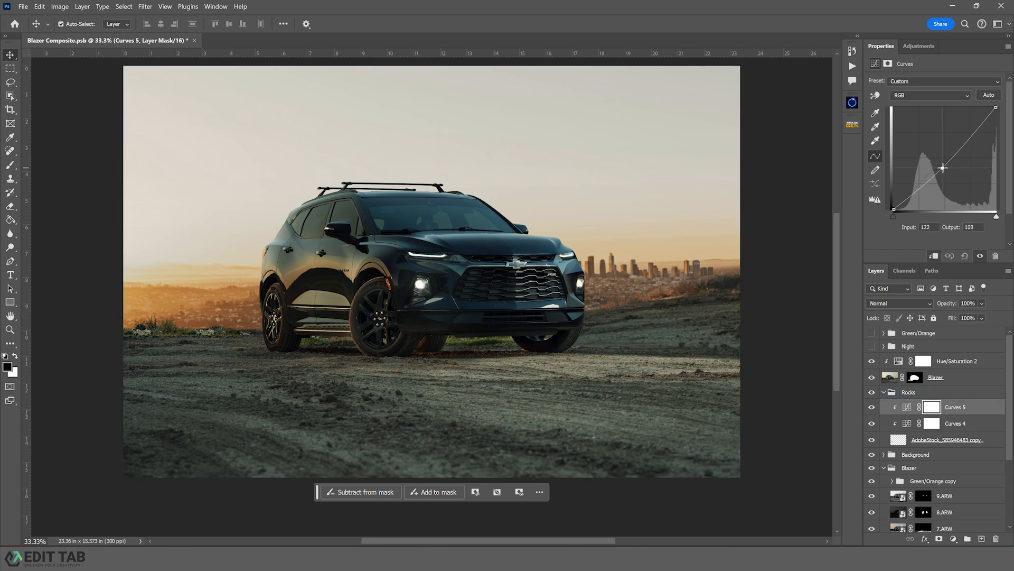
Lift the shadows on the Curves 5 RGB curve, raise the black point to output 15, and fine-tune the midtone point
click(919, 187)
drag(919, 186, 892, 202)
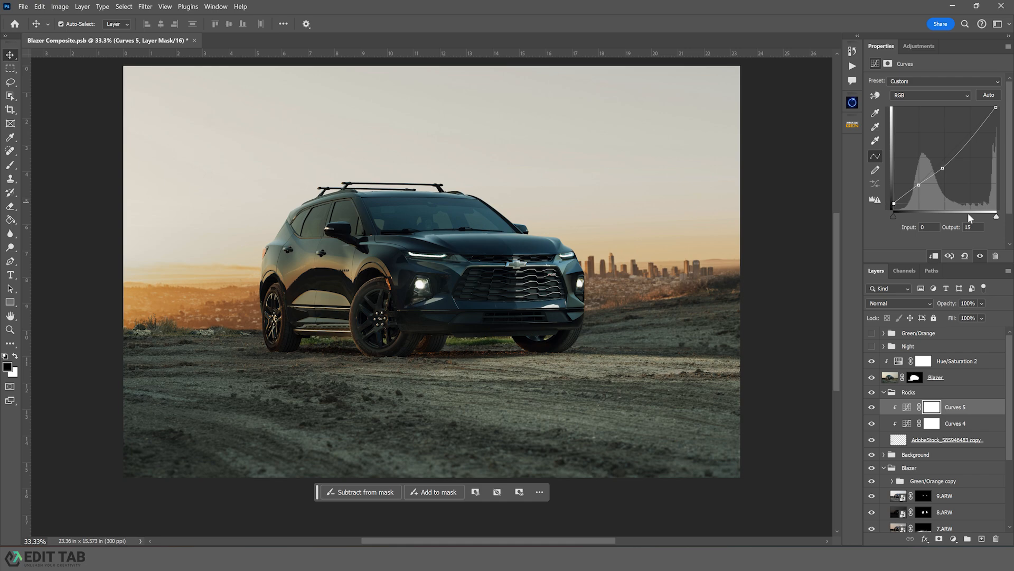
click(943, 167)
drag(943, 165, 942, 167)
mouse_move(997, 107)
mouse_down()
mouse_move(999, 122)
mouse_move(996, 107)
mouse_up()
Apply a Gaussian Blur with a 4.0 pixel radius to the merged rocks layer
click(971, 395)
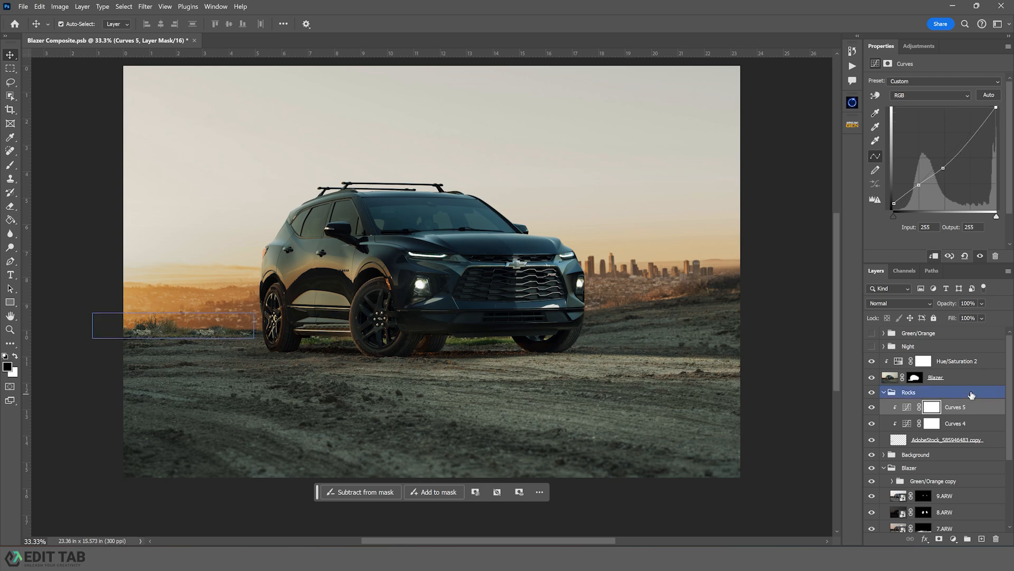
click(900, 443)
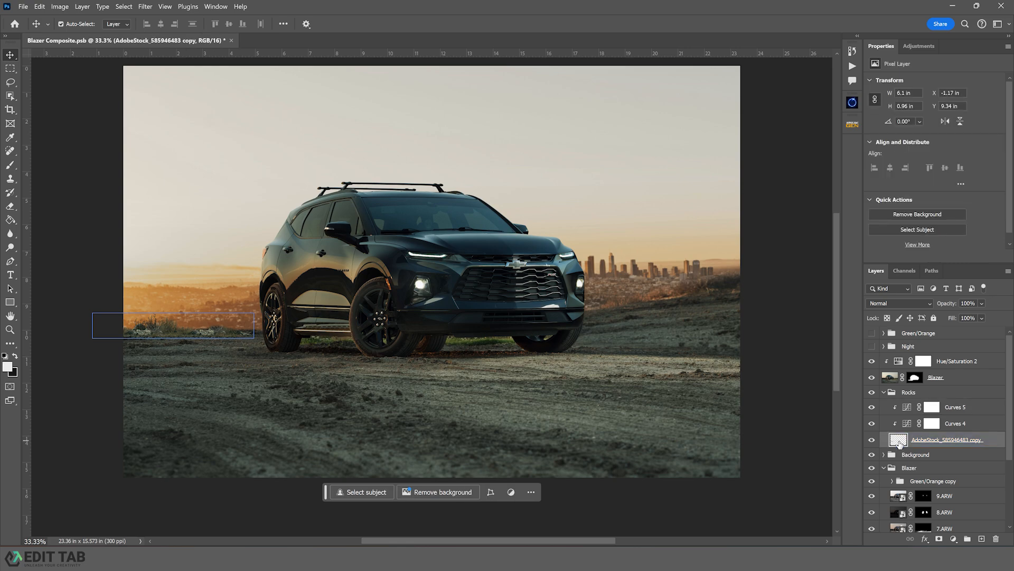
click(144, 7)
mouse_move(174, 132)
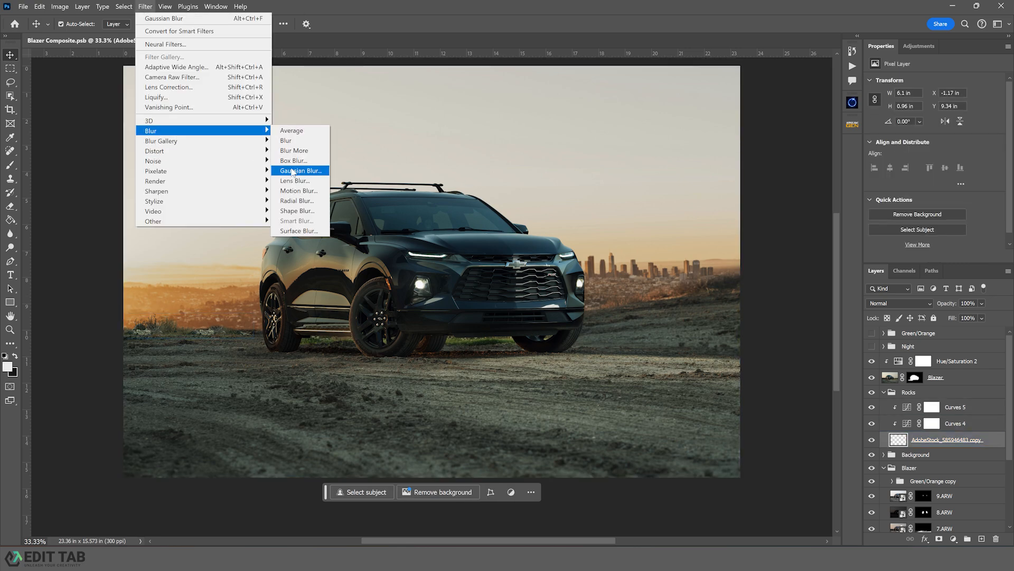
click(292, 171)
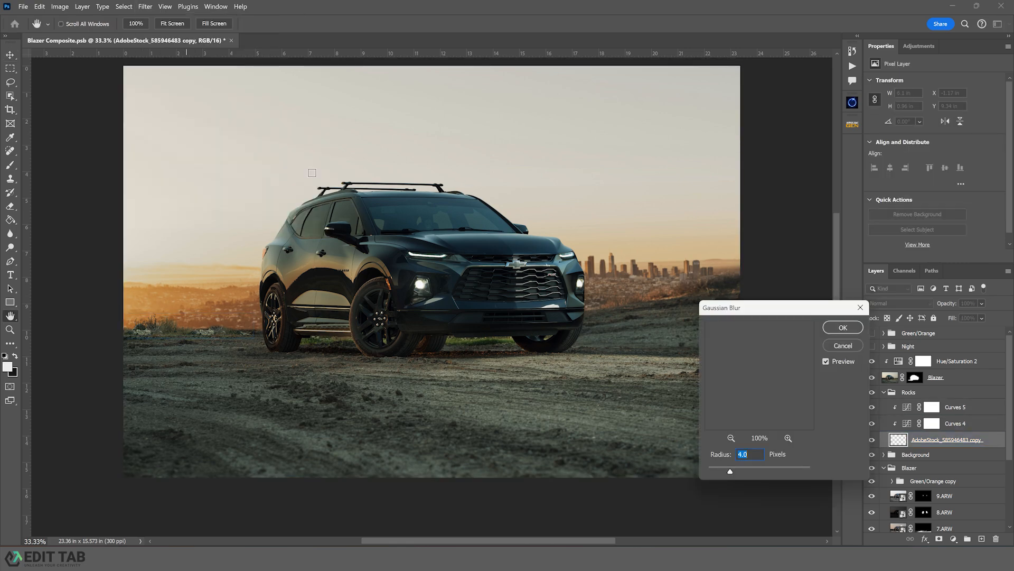
click(844, 328)
key(v)
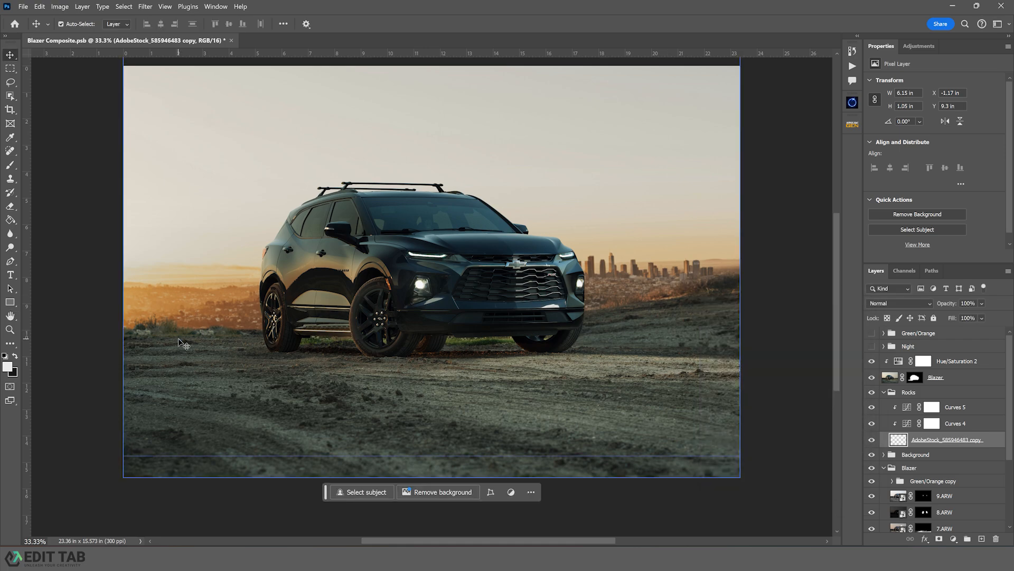
Expand the Background group and apply a 4.0 pixel Gaussian Blur to the Blazer copy 2 smart object
click(894, 502)
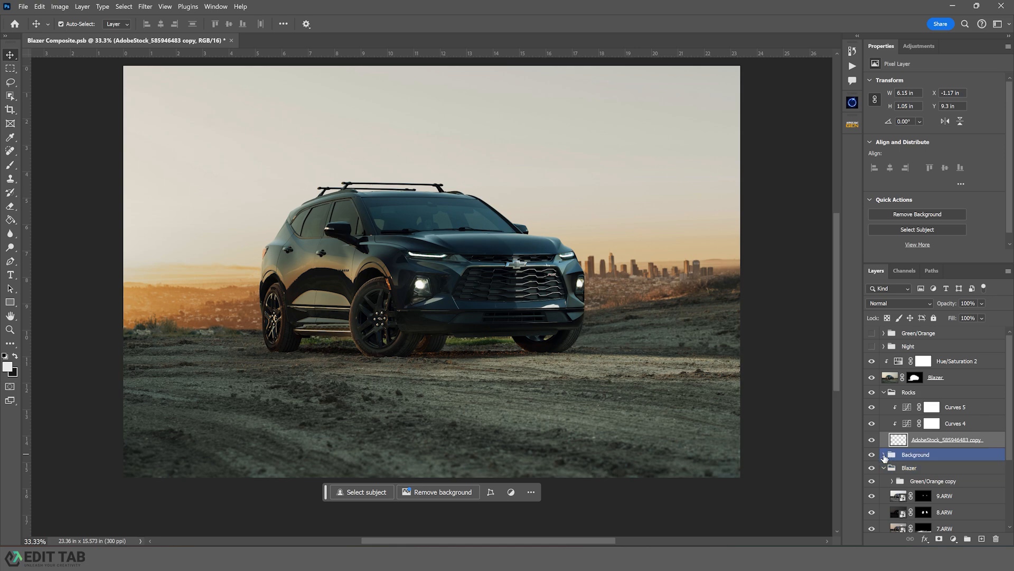
click(884, 455)
click(880, 474)
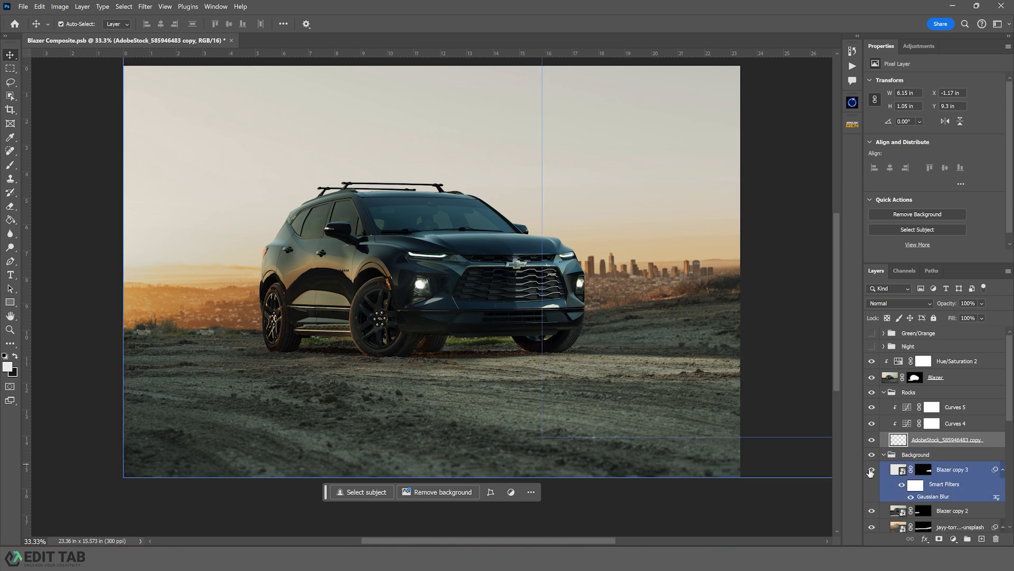
click(898, 511)
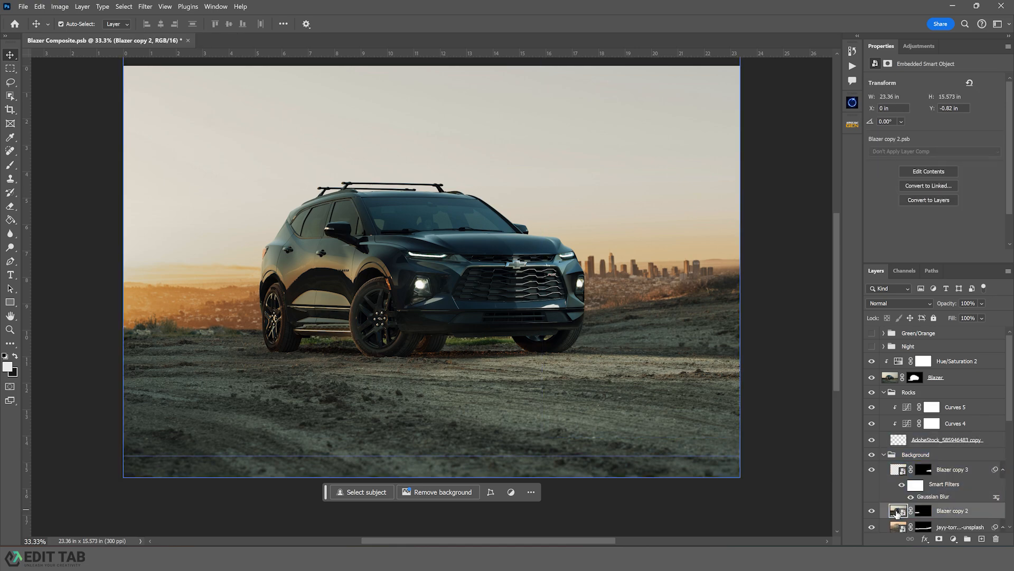
click(148, 7)
mouse_move(166, 132)
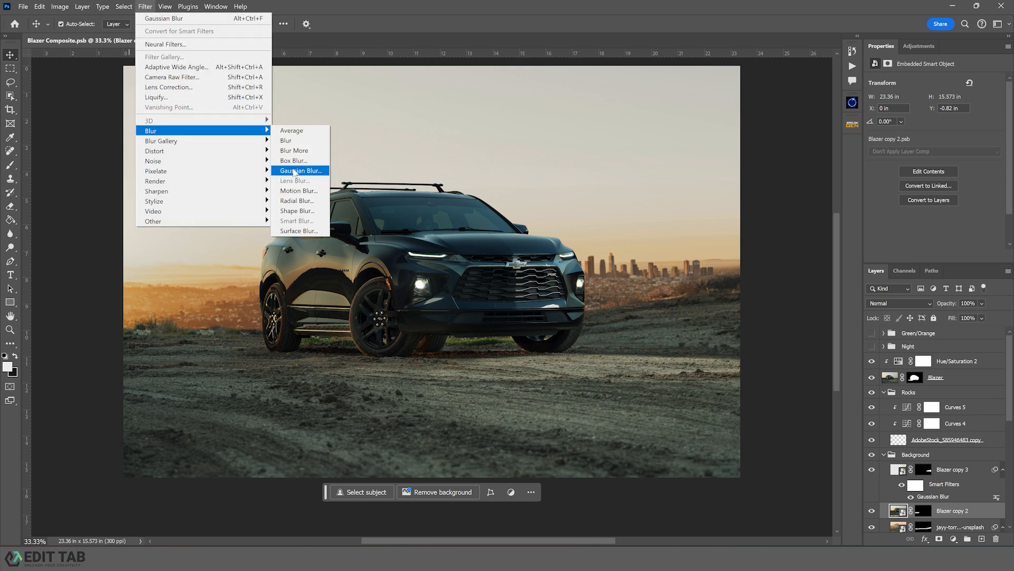
click(295, 171)
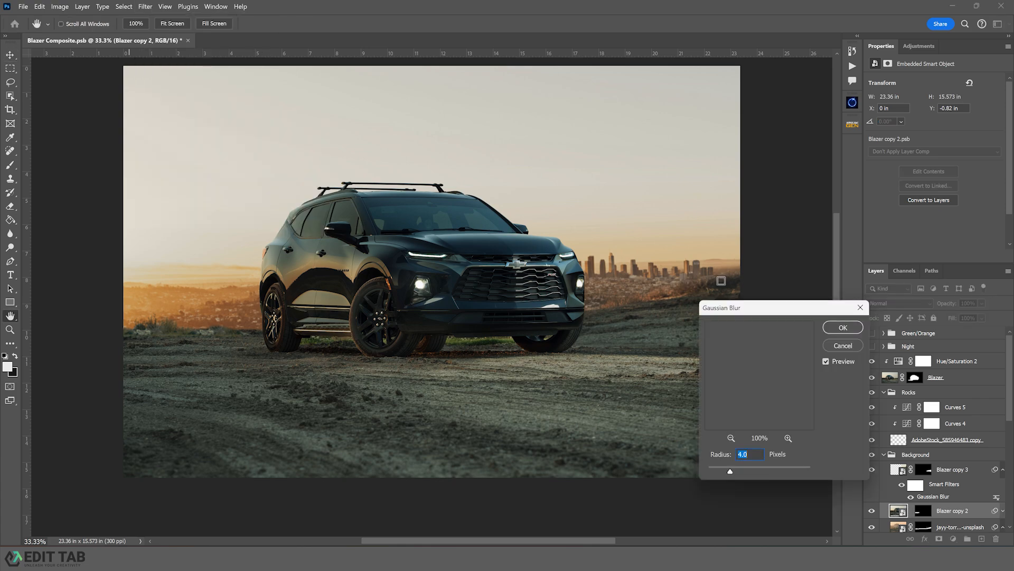
click(841, 330)
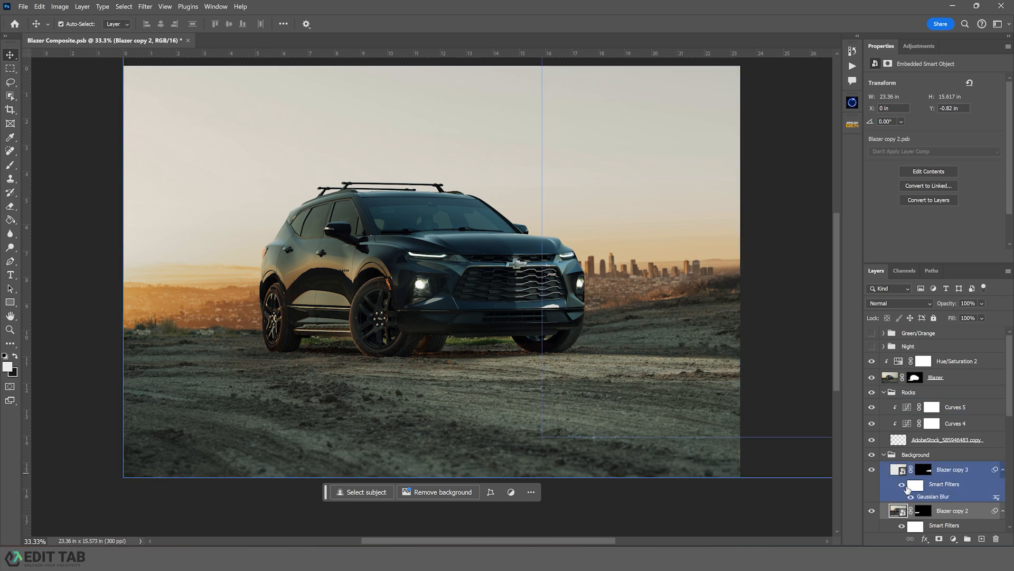
Paint with a larger soft brush on Blazer copy 2's smart filter mask to limit the blur on the ground near the rocks
scroll(911, 500, down, 3)
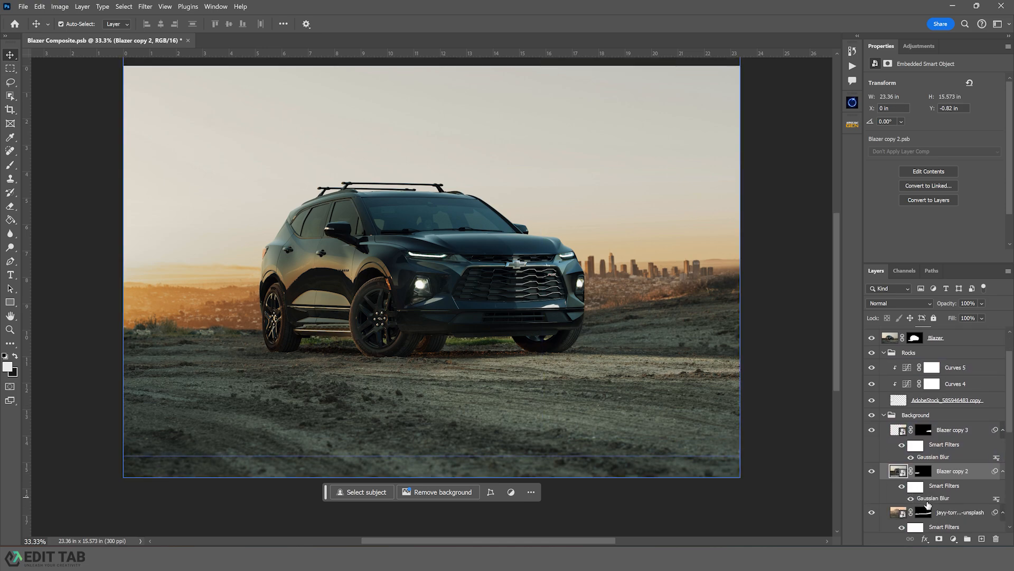
click(921, 492)
key(b)
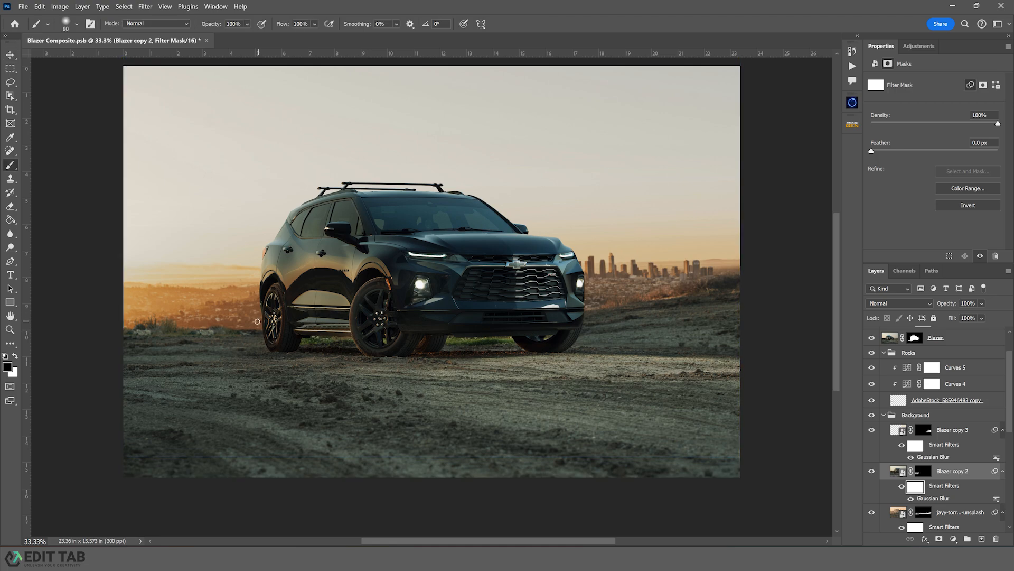
key(bracketright)
key(bracketright)
key(bracketright)
key(bracketright)
key(bracketright)
key(bracketright)
key(bracketright)
key(bracketright)
key(bracketright)
key(bracketright)
key(bracketright)
key(bracketright)
key(bracketright)
key(bracketleft)
key(bracketleft)
click(65, 24)
click(65, 24)
click(241, 24)
key(Return)
click(15, 358)
key(bracketleft)
key(bracketleft)
key(bracketleft)
mouse_move(136, 335)
mouse_down()
mouse_move(261, 334)
mouse_move(112, 333)
mouse_move(280, 333)
mouse_move(145, 332)
mouse_move(257, 324)
mouse_move(127, 332)
mouse_up()
click(10, 57)
Open the Blazer copy 2 smart object's contents for retouching with the Clone Stamp
click(898, 471)
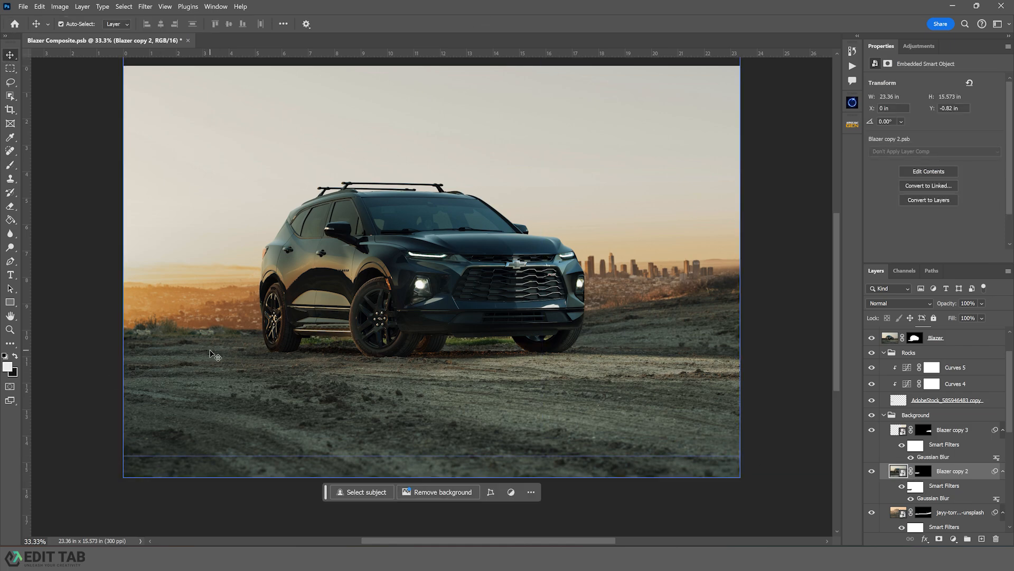
key(s)
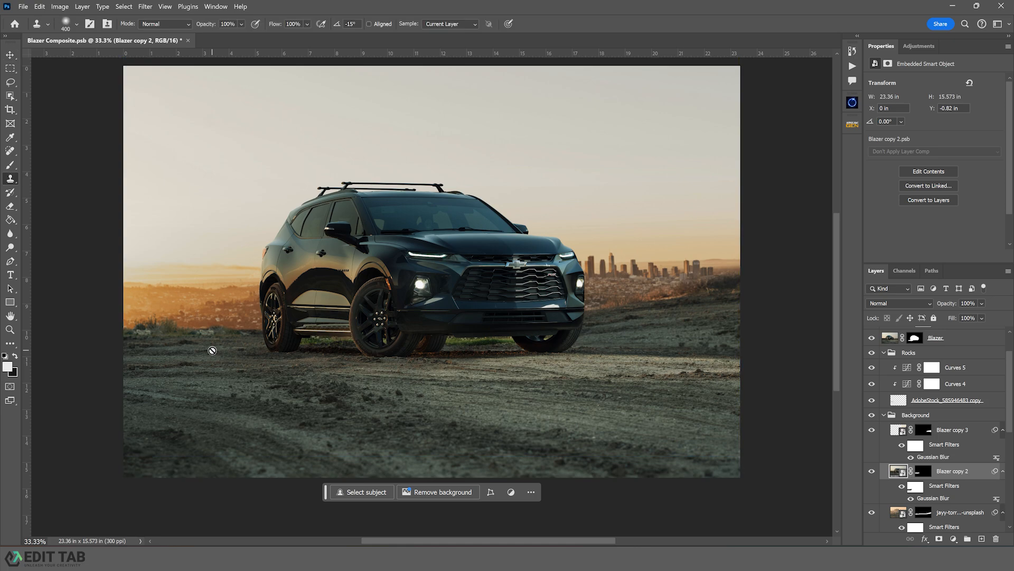
double_click(898, 471)
key(bracketleft)
key(bracketleft)
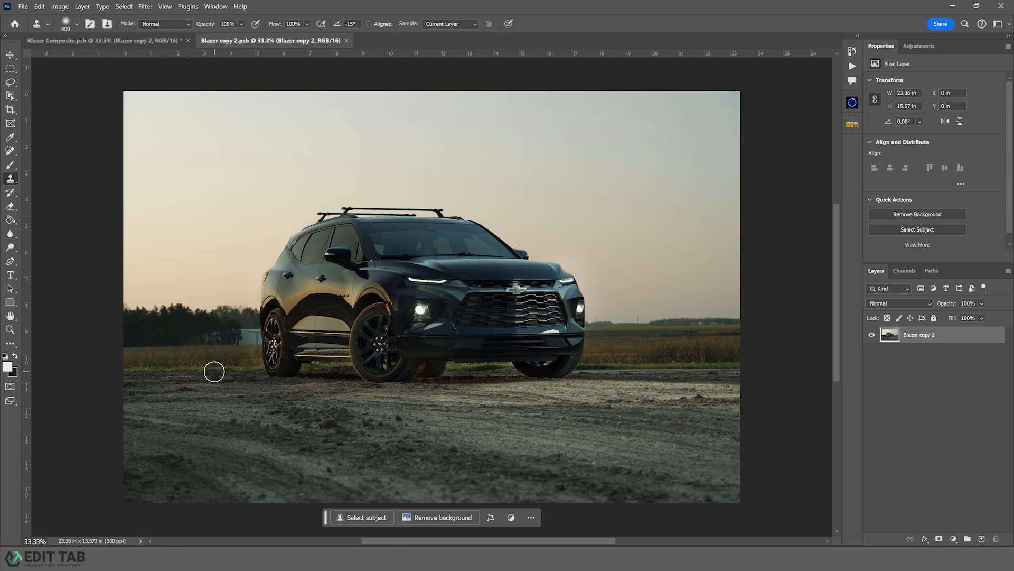
Clone dirt texture along the ground behind the car with a 125 px brush, save the smart object, and return to Blazer Composite.psb
key(bracketleft)
key(bracketleft)
key(bracketleft)
key(bracketleft)
alt+click(248, 388)
mouse_move(197, 389)
mouse_down()
mouse_move(130, 389)
mouse_move(147, 389)
mouse_up()
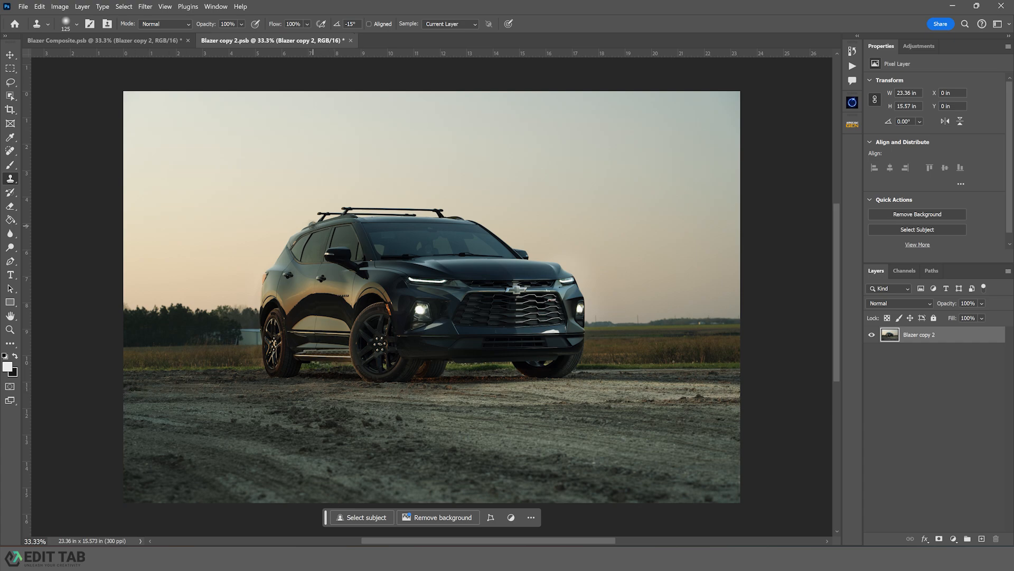
key(ctrl+s)
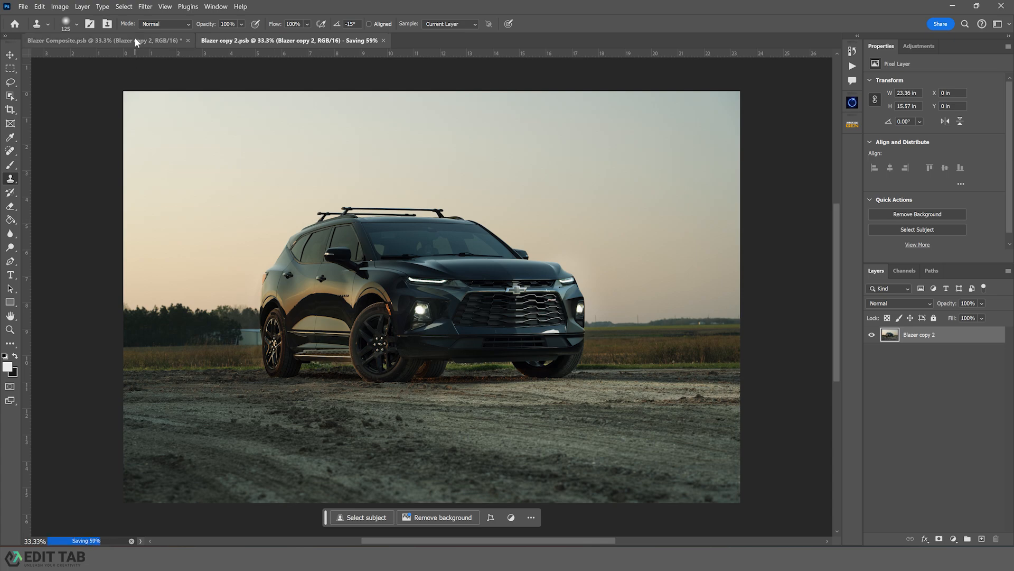
click(135, 40)
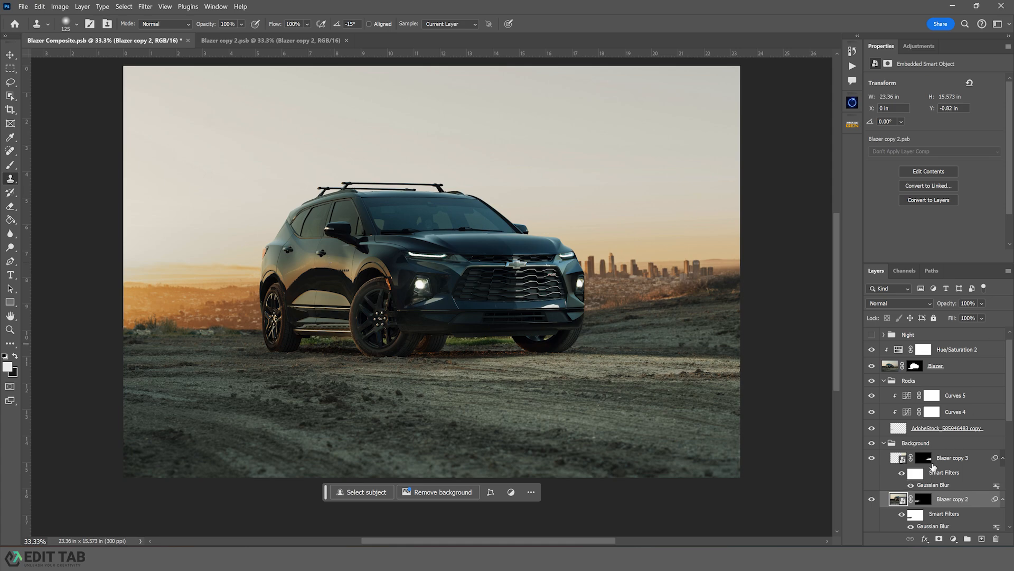
Paint black with a soft 700 px brush on Blazer copy 3's smart filter mask over the ground beside the car's front wheel
scroll(922, 474, down, 1)
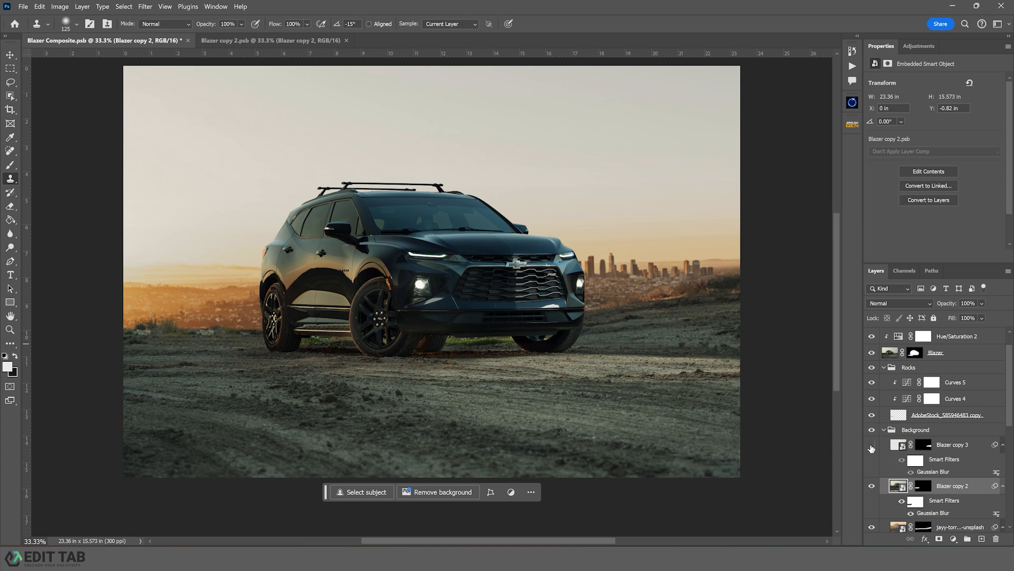
click(872, 447)
click(914, 461)
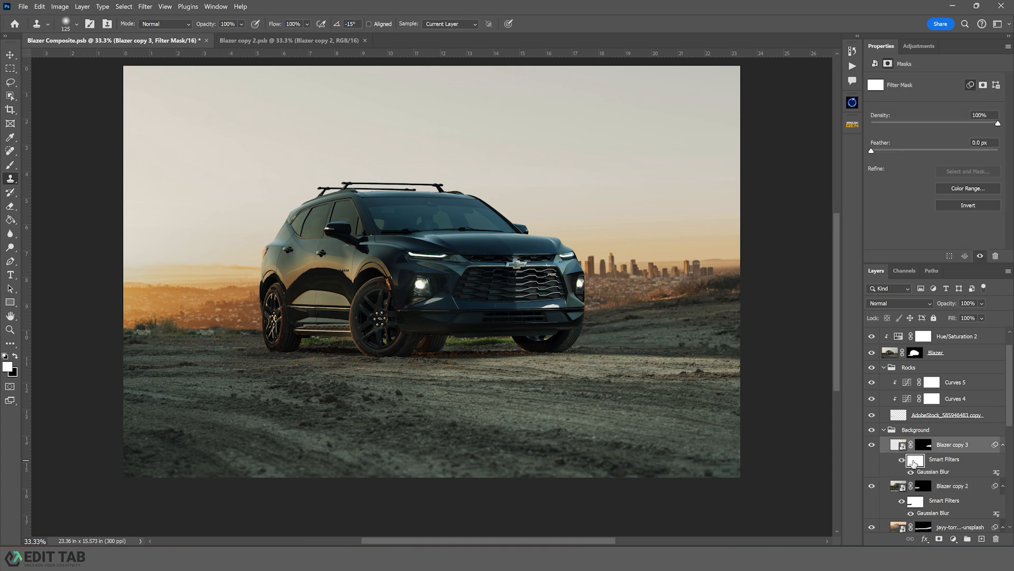
key(b)
click(248, 24)
drag(264, 38, 362, 48)
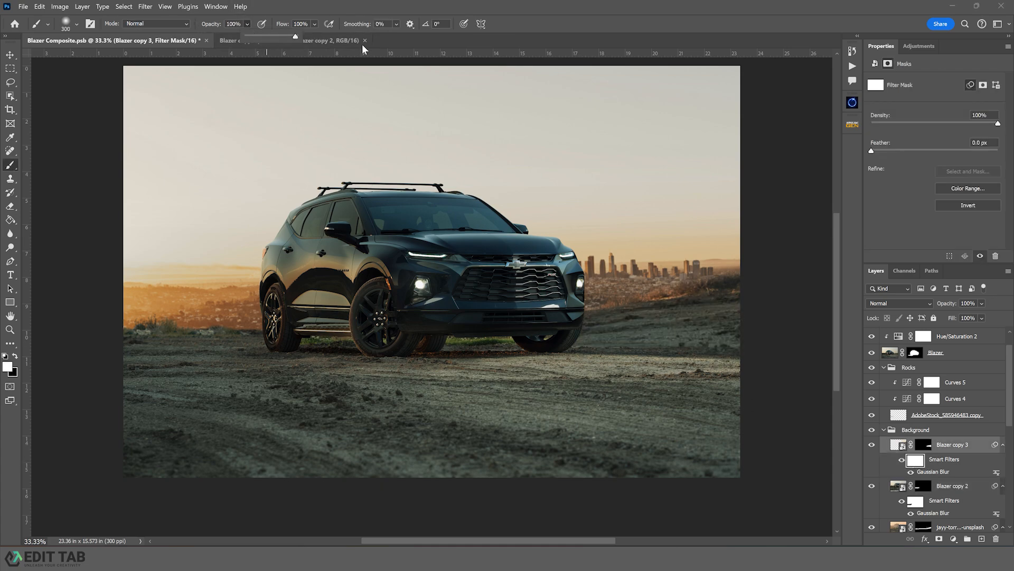
click(632, 28)
key(x)
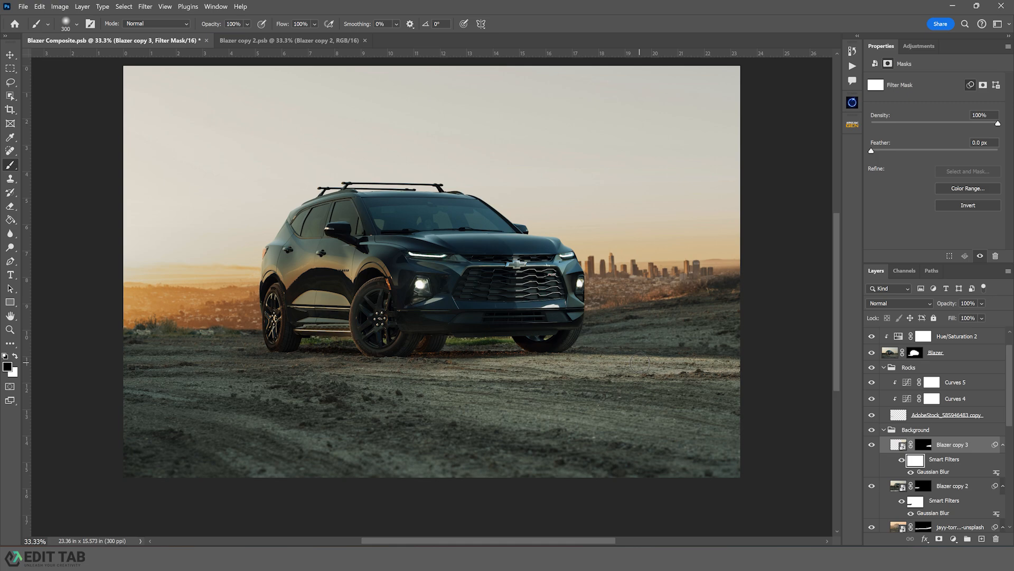
key(bracketright)
key(bracketright)
mouse_move(638, 358)
mouse_down()
mouse_move(551, 357)
mouse_move(605, 355)
mouse_up()
Collapse the Background and Rocks groups and stamp all visible layers onto a new layer above Hue/Saturation 2
click(882, 430)
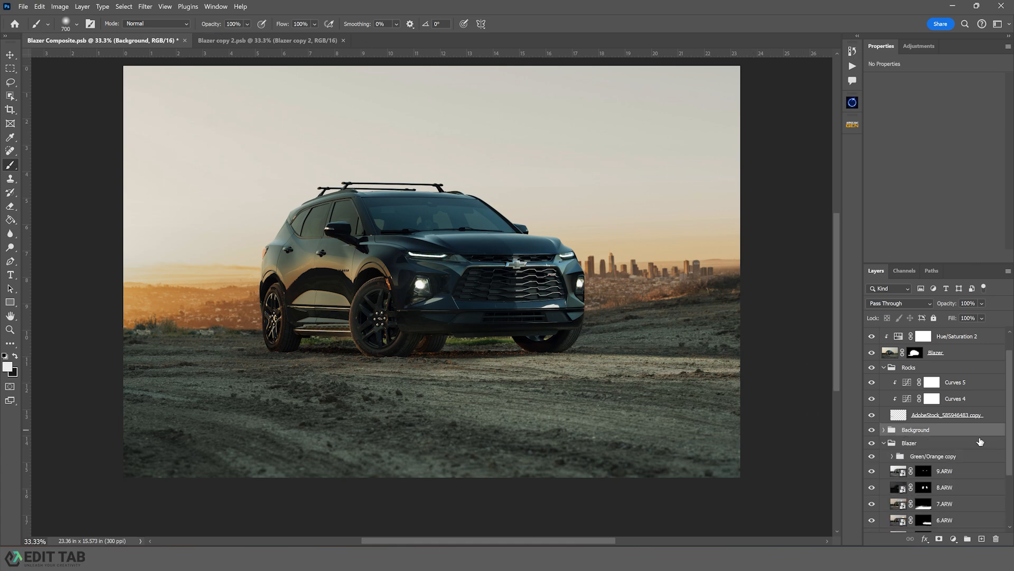
click(884, 368)
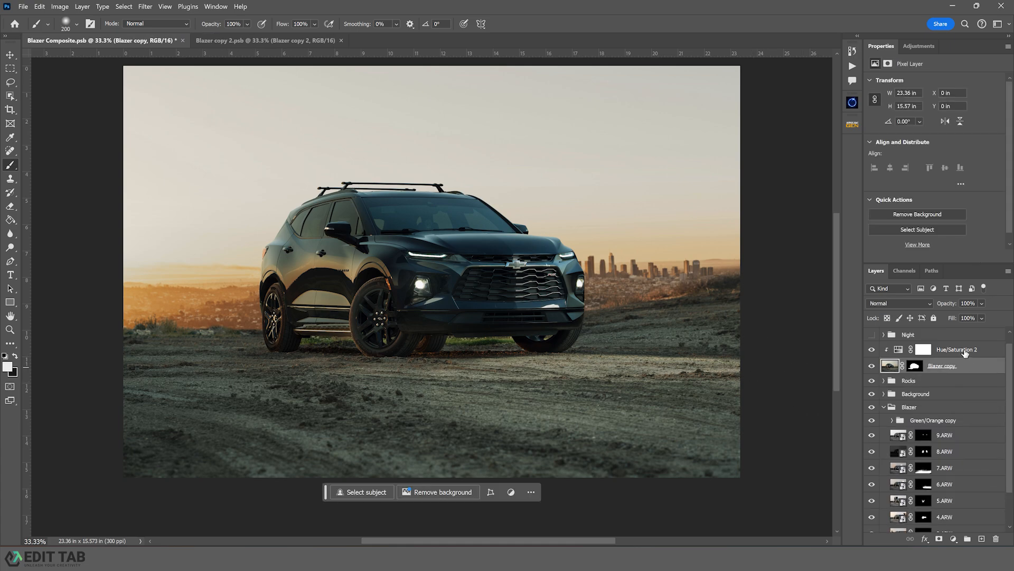
click(964, 351)
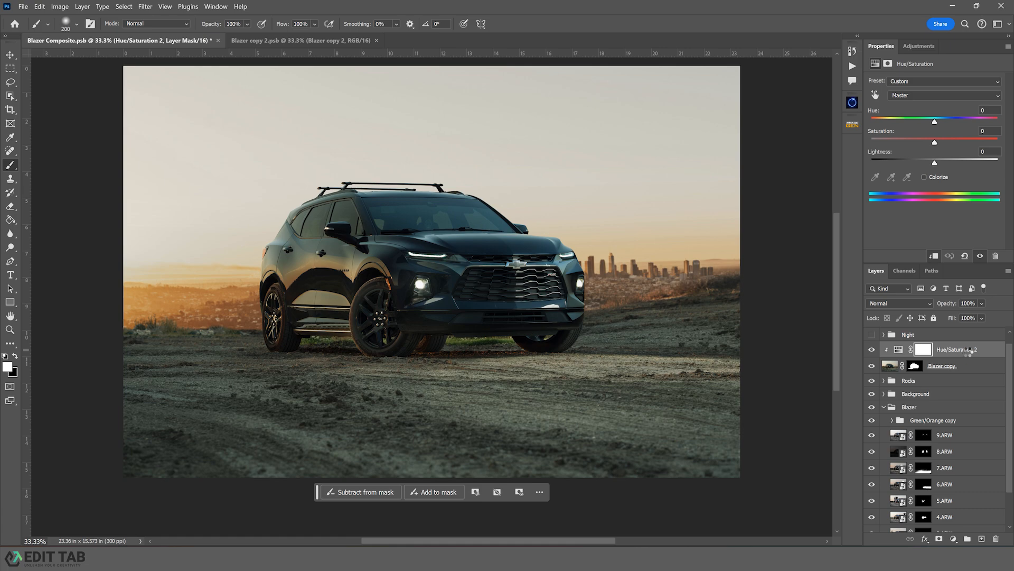
key(ctrl+shift+alt+n)
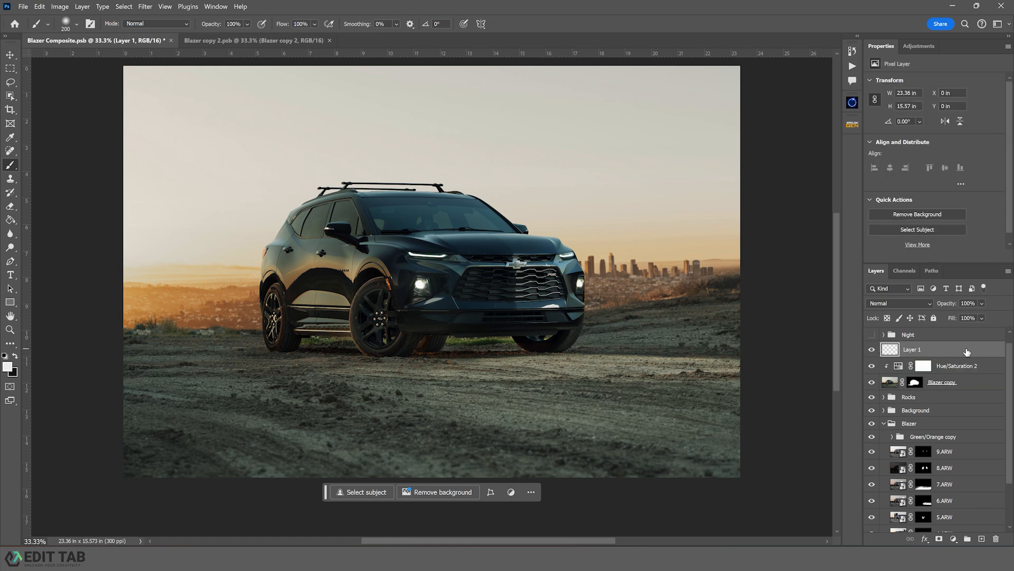
key(ctrl+shift+alt+e)
Open Layer 1 in the Camera Raw filter and calibrate Red Primary hue +93, Green Primary hue +100, Blue Primary hue -100 and Blue saturation +66
click(144, 8)
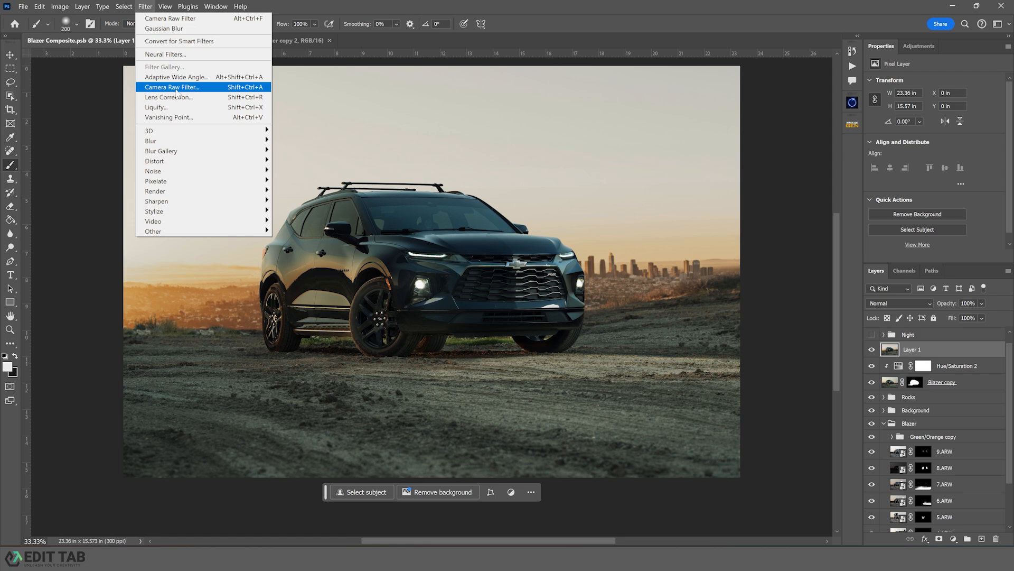
click(176, 89)
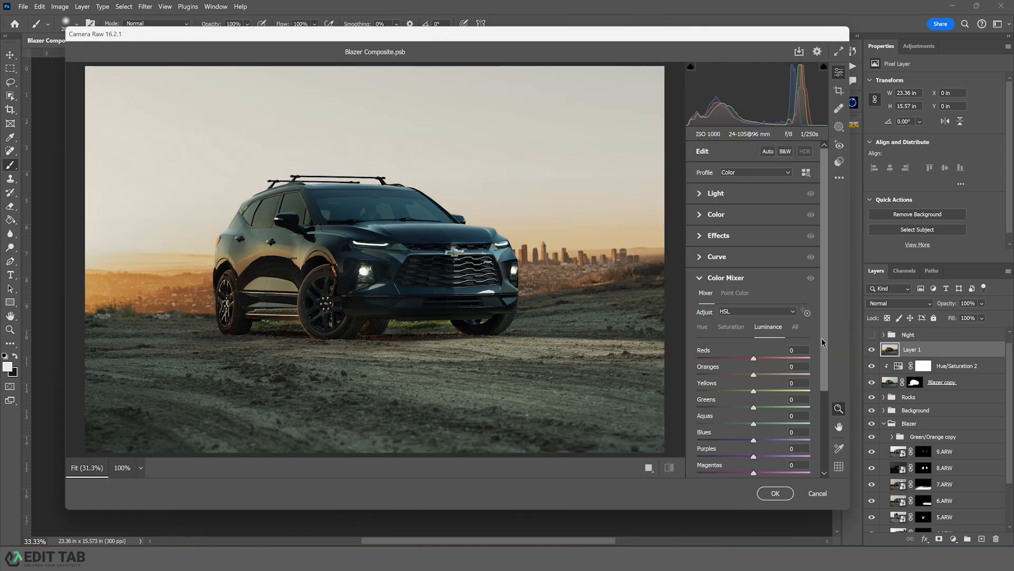
scroll(745, 423, down, 3)
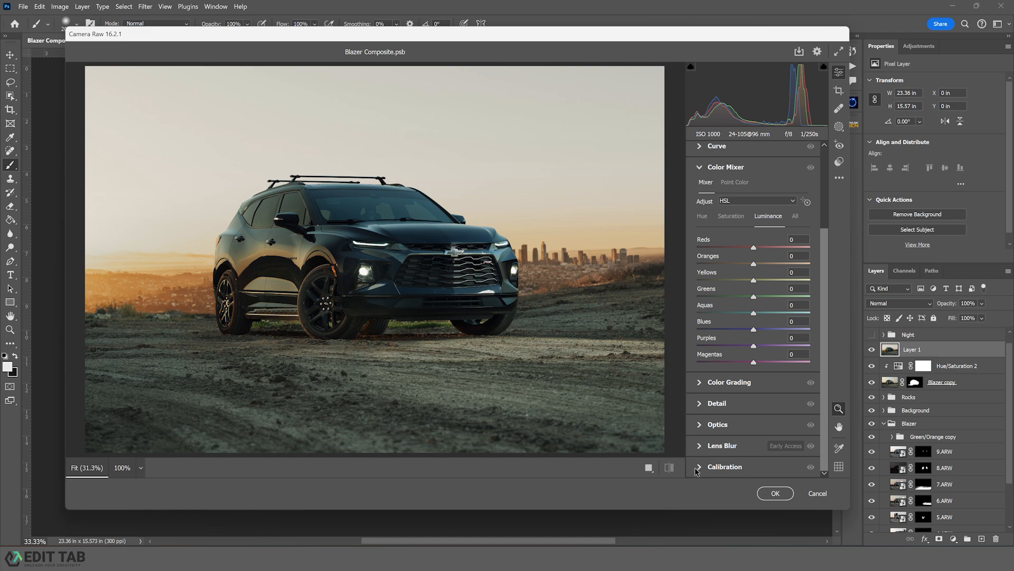
click(698, 467)
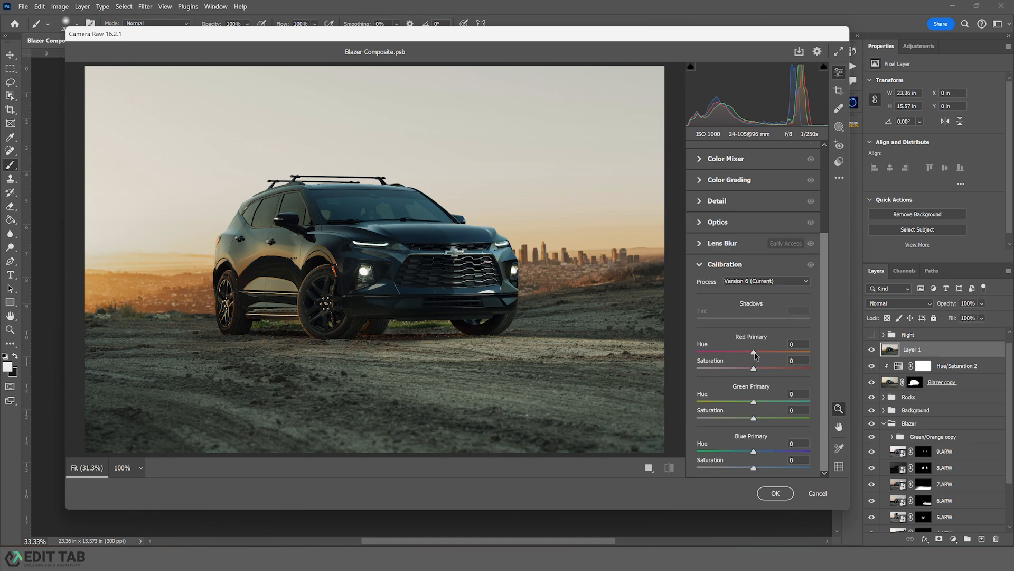
drag(754, 354, 811, 358)
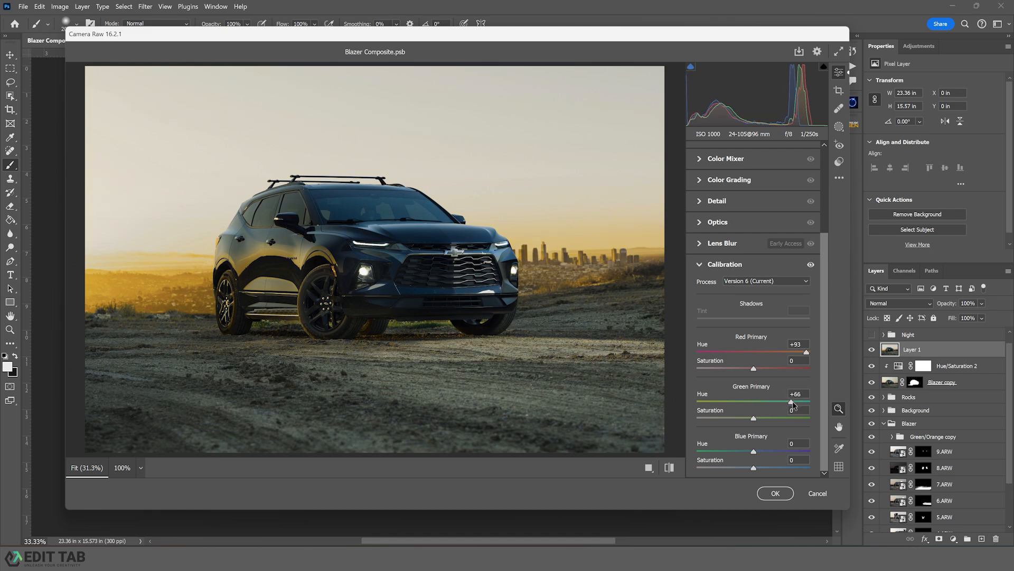
drag(793, 401, 830, 406)
drag(754, 453, 686, 454)
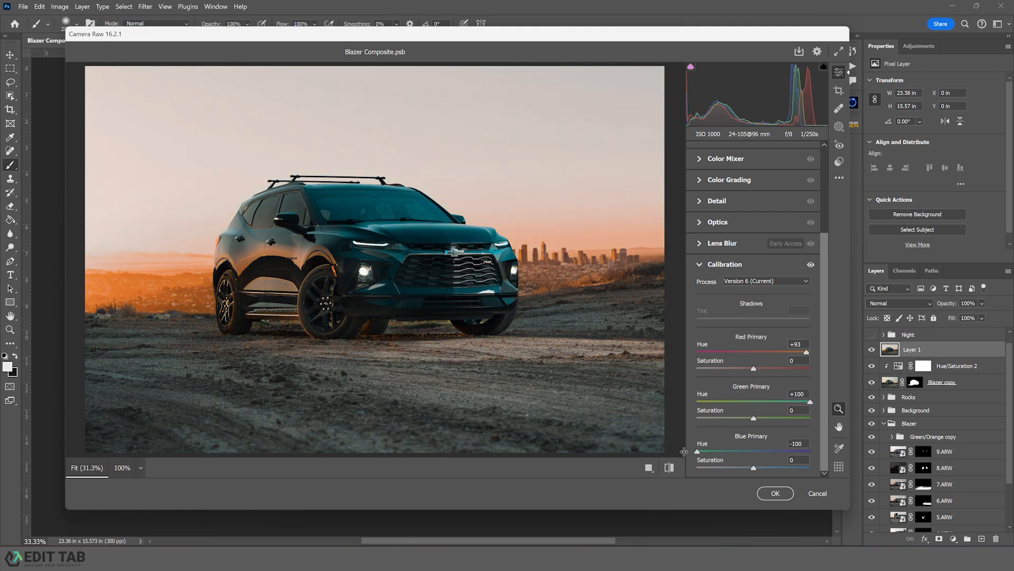
drag(756, 470, 787, 472)
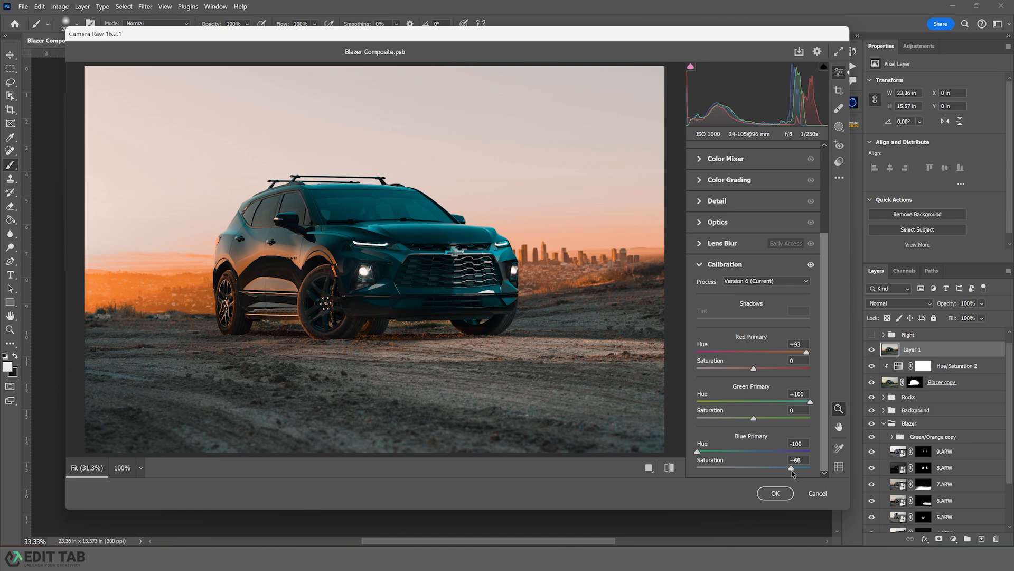
Set the temperature to +3 and the Color Mixer hues to Reds +100 and Oranges +16, with Yellows shifted slightly toward orange
scroll(698, 189, up, 10)
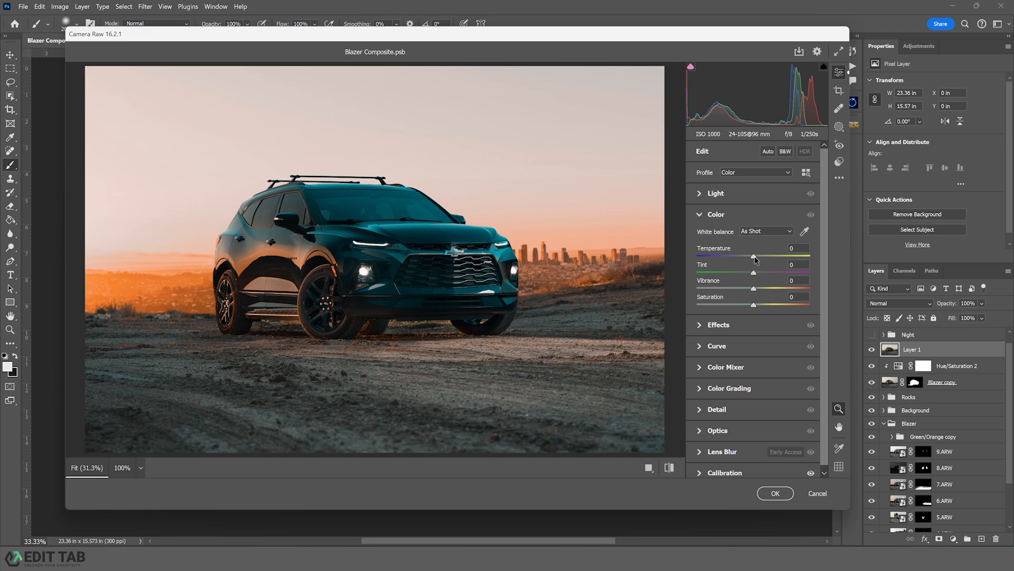
drag(755, 259, 757, 260)
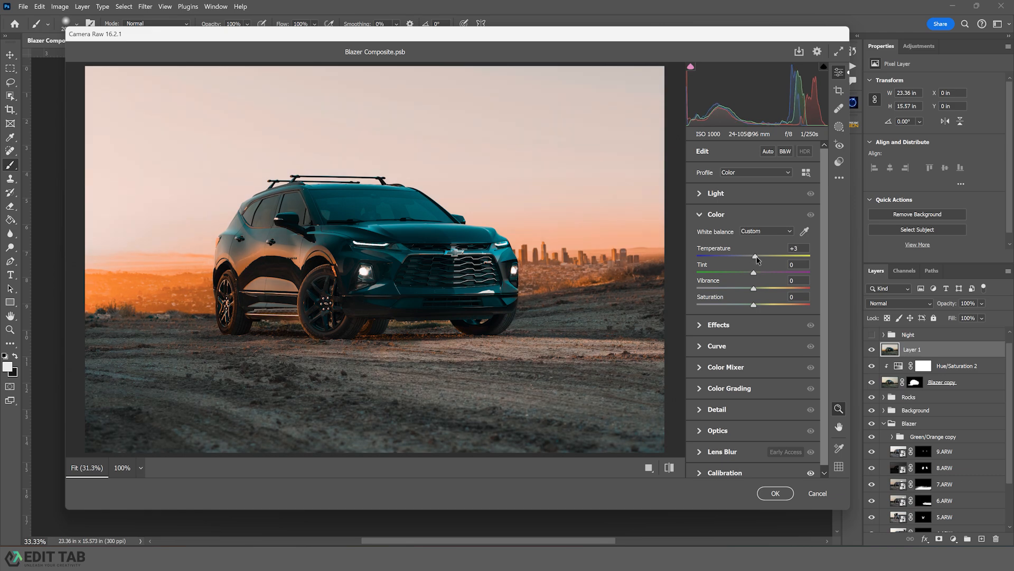
click(699, 368)
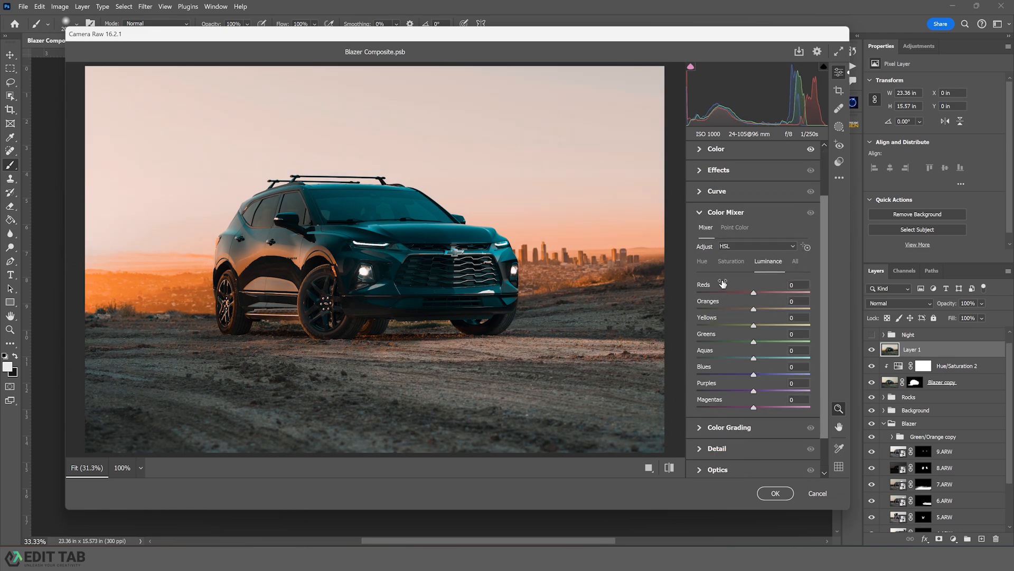
click(703, 263)
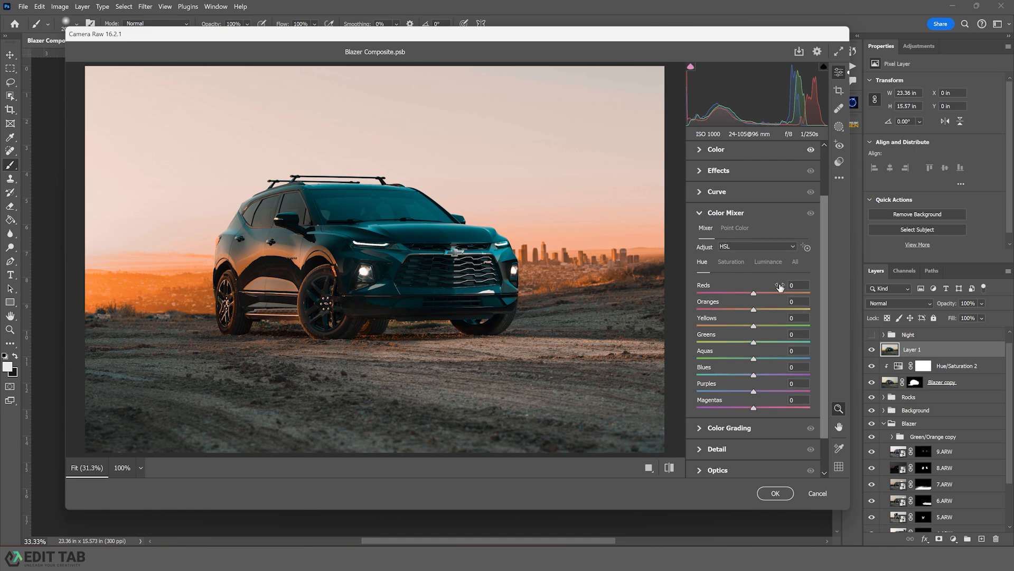
drag(756, 297, 843, 298)
drag(758, 313, 762, 314)
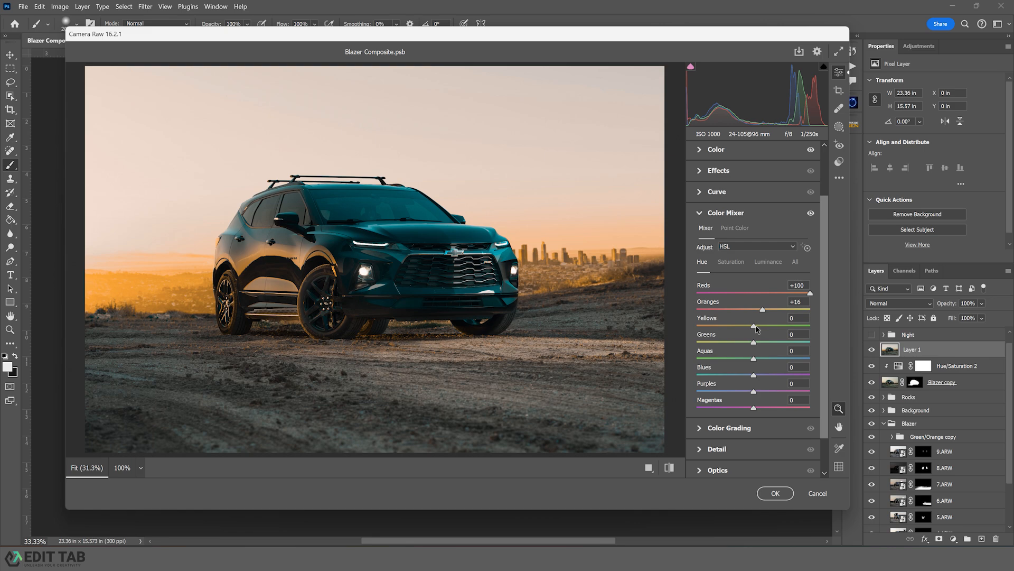
drag(755, 328, 745, 329)
Set the Oranges saturation to -33, slightly lower the Oranges luminance, and apply the Camera Raw grade
click(739, 265)
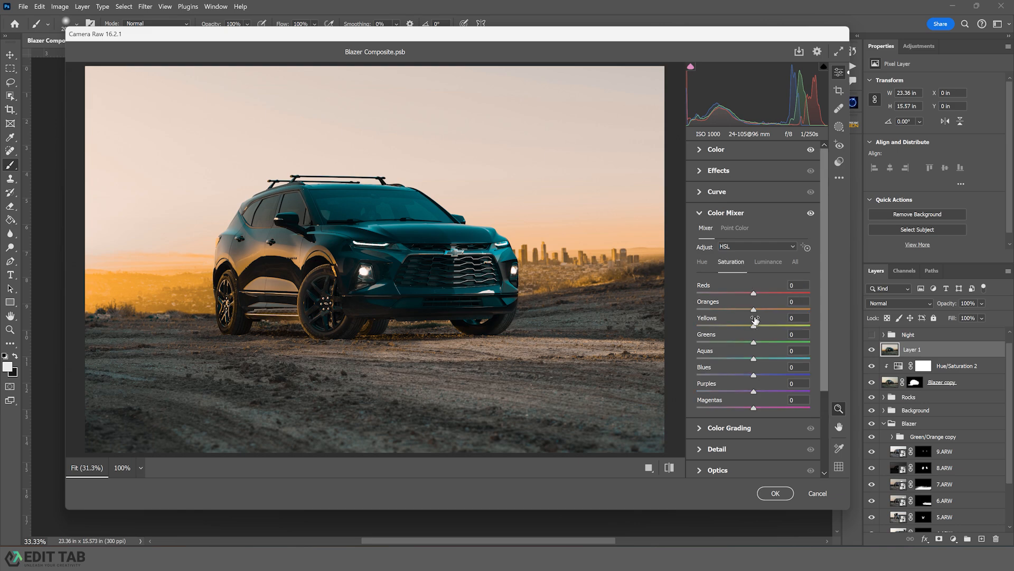
drag(754, 312, 743, 311)
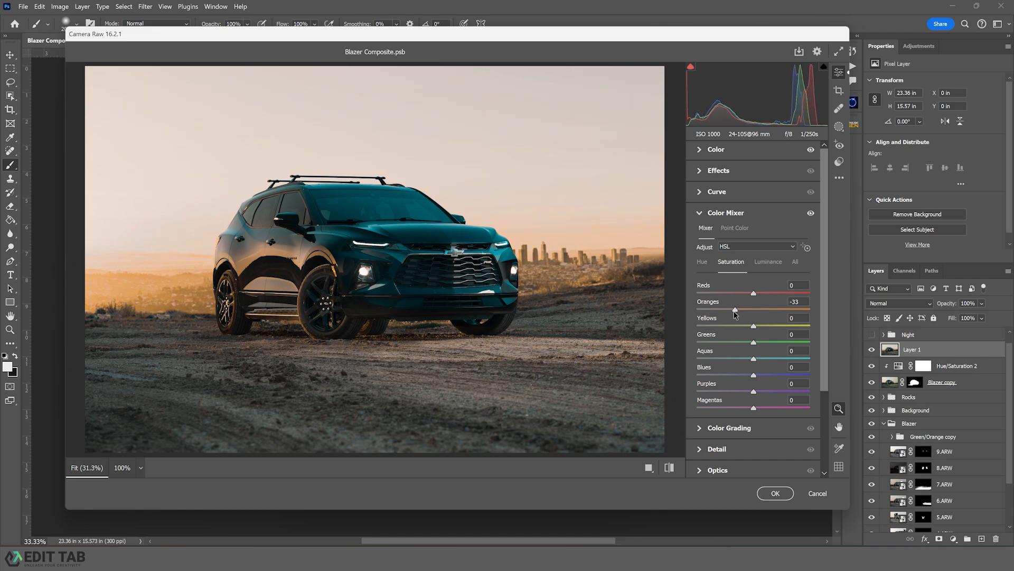
click(762, 263)
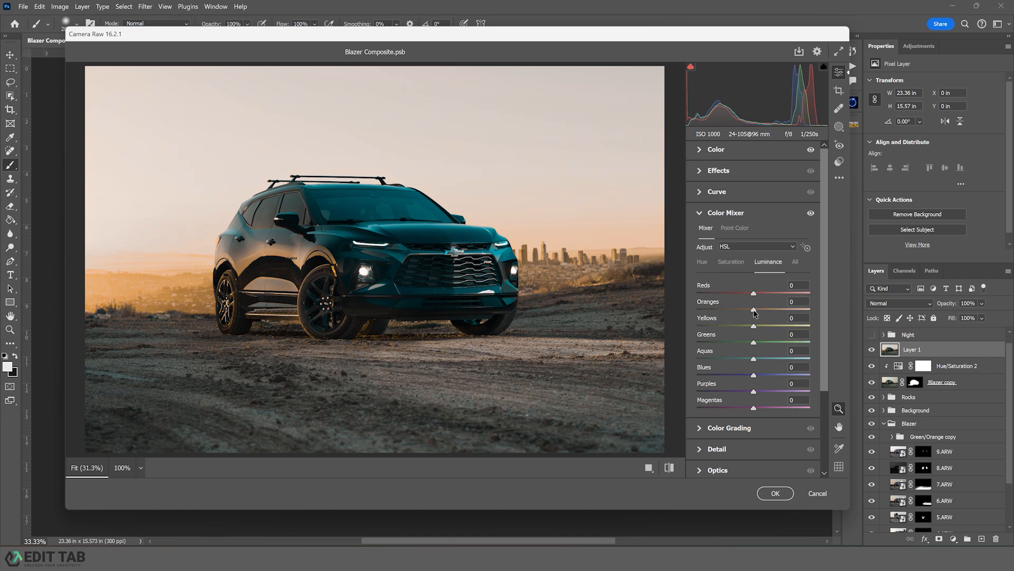
drag(753, 311, 750, 312)
click(777, 491)
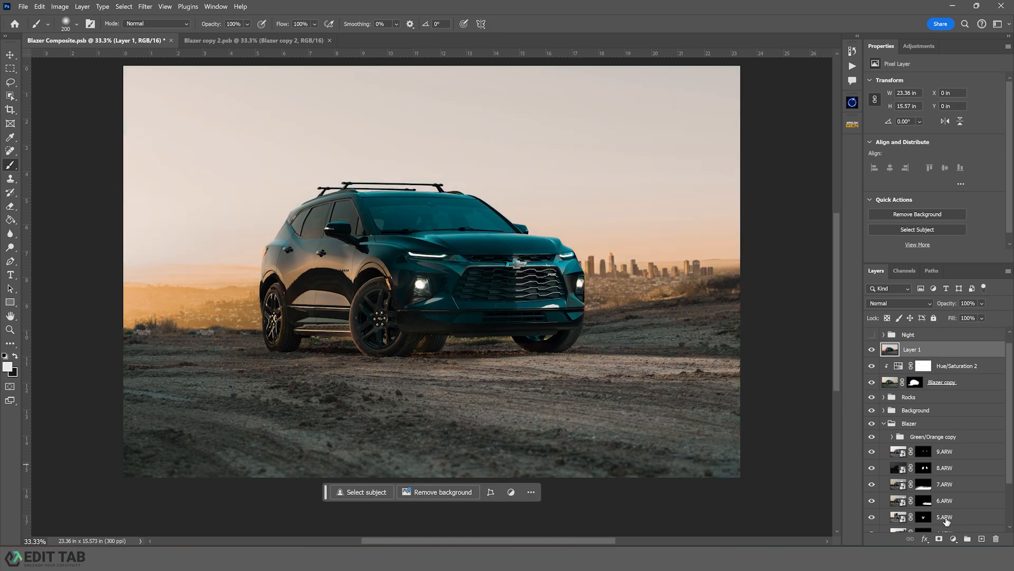
Add a layer mask to Layer 1, invert it to black, and paint white under the car with a 60 px soft brush
click(939, 539)
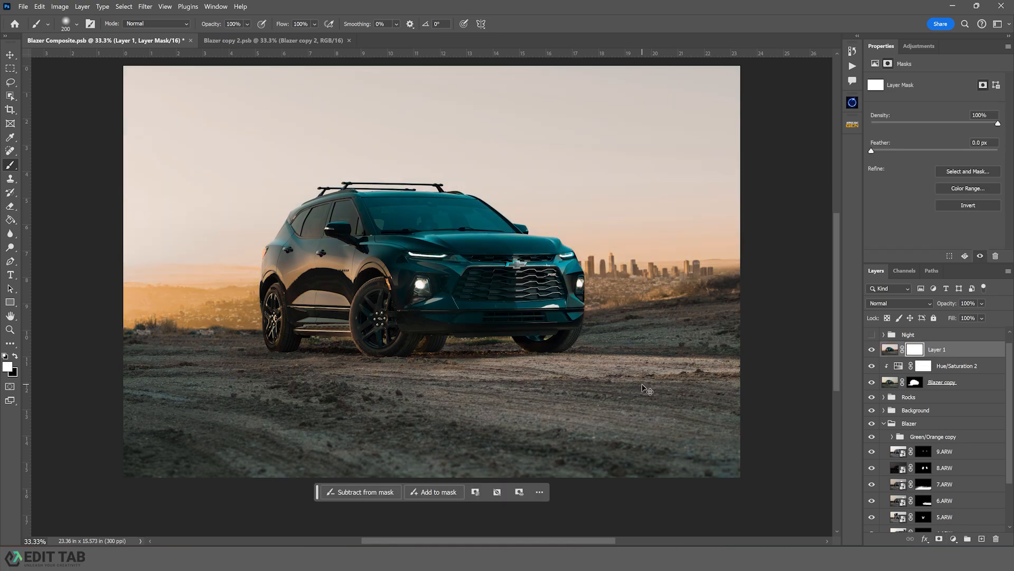
key(ctrl+i)
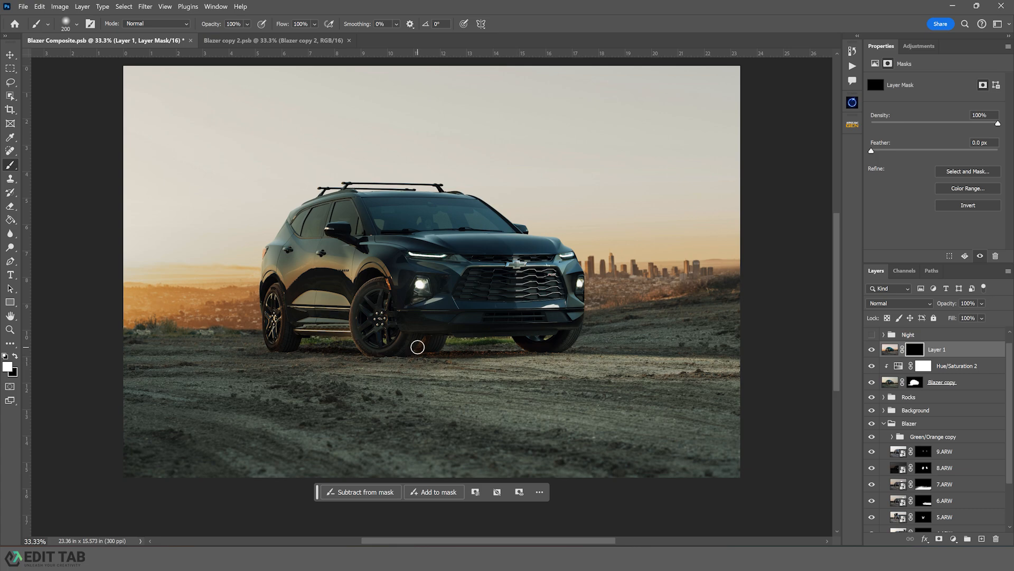
key(bracketleft)
key(bracketleft)
Paint black with a 15 px brush on Layer 1's mask along the lower lip of the front bumper
key(z)
mouse_move(558, 326)
mouse_down()
mouse_move(579, 337)
mouse_move(581, 359)
mouse_up()
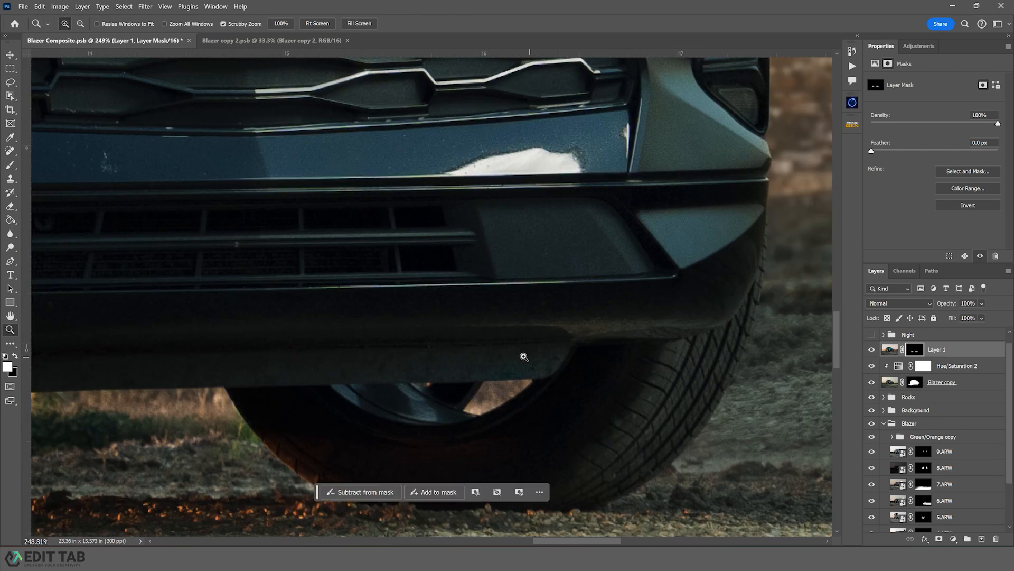
key(b)
key(x)
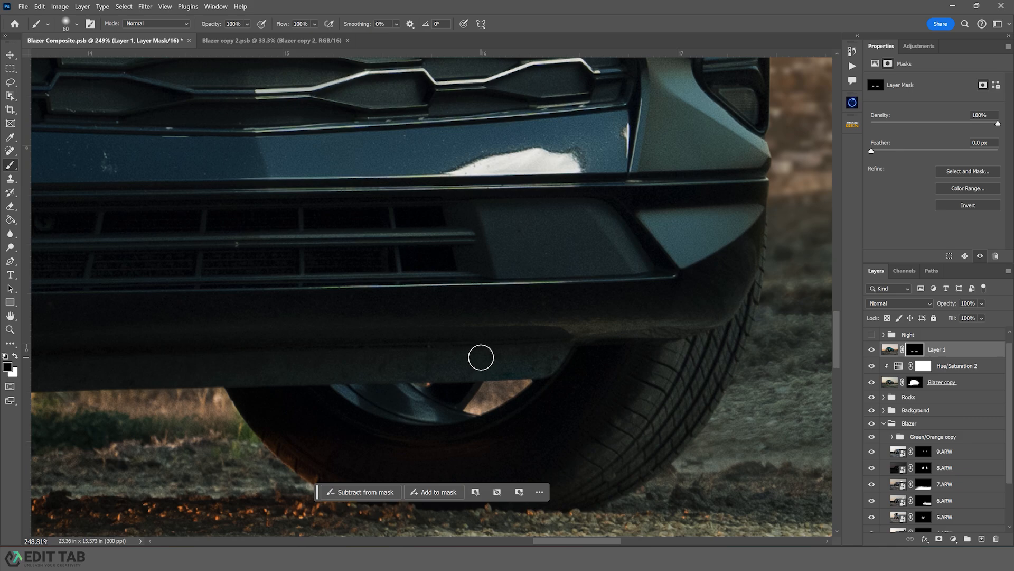
key(bracketleft)
key(bracketleft)
key(bracketleft)
key(bracketleft)
key(bracketleft)
key(bracketleft)
key(bracketleft)
key(bracketleft)
drag(328, 374, 550, 359)
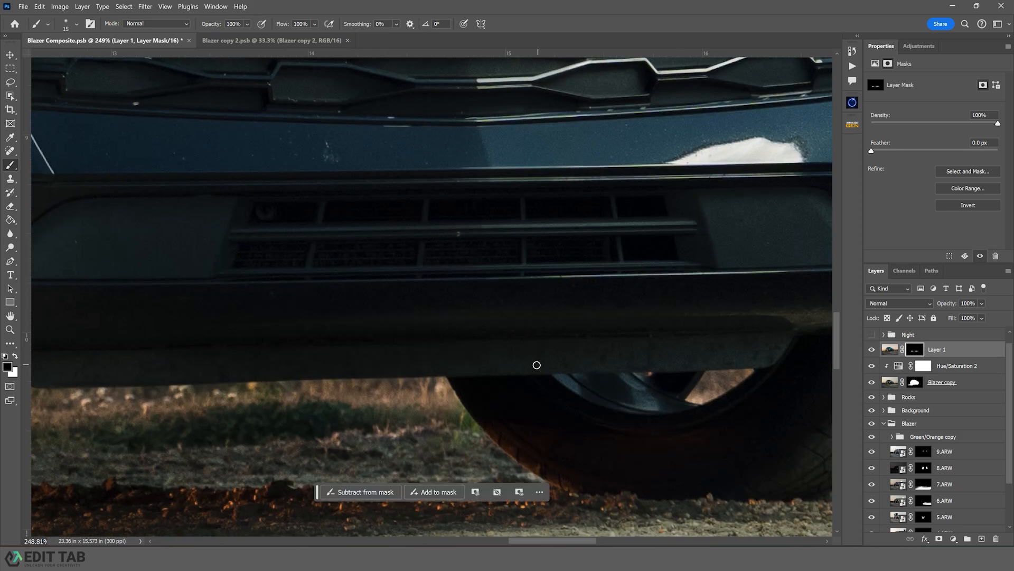
Paint white with a 40 px brush on Layer 1's mask over the ground visible beneath the car, from front bumper to rear wheel
key(bracketright)
key(bracketright)
key(bracketright)
key(bracketright)
key(bracketright)
drag(290, 429, 671, 380)
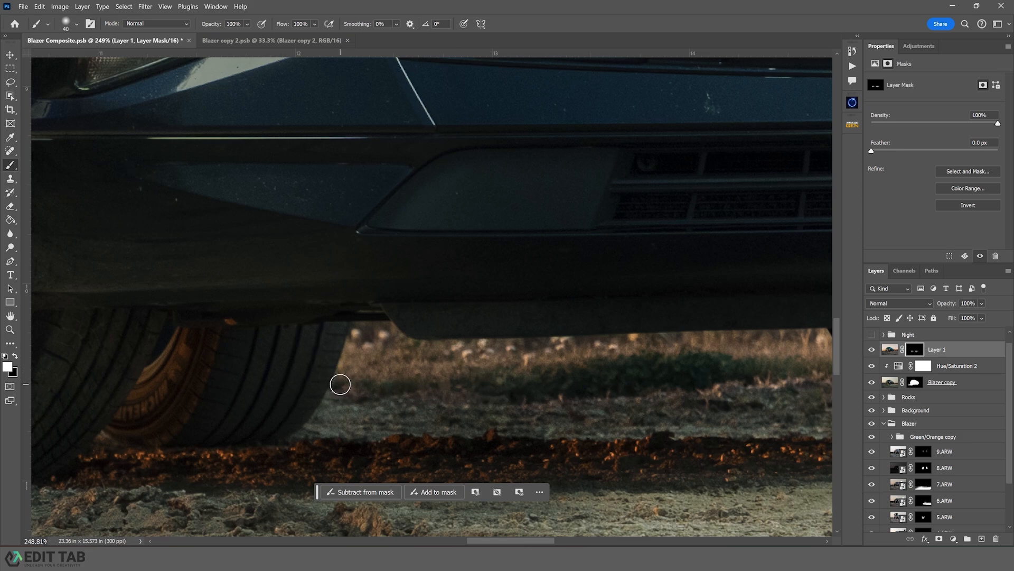
drag(398, 380, 724, 360)
drag(346, 351, 494, 378)
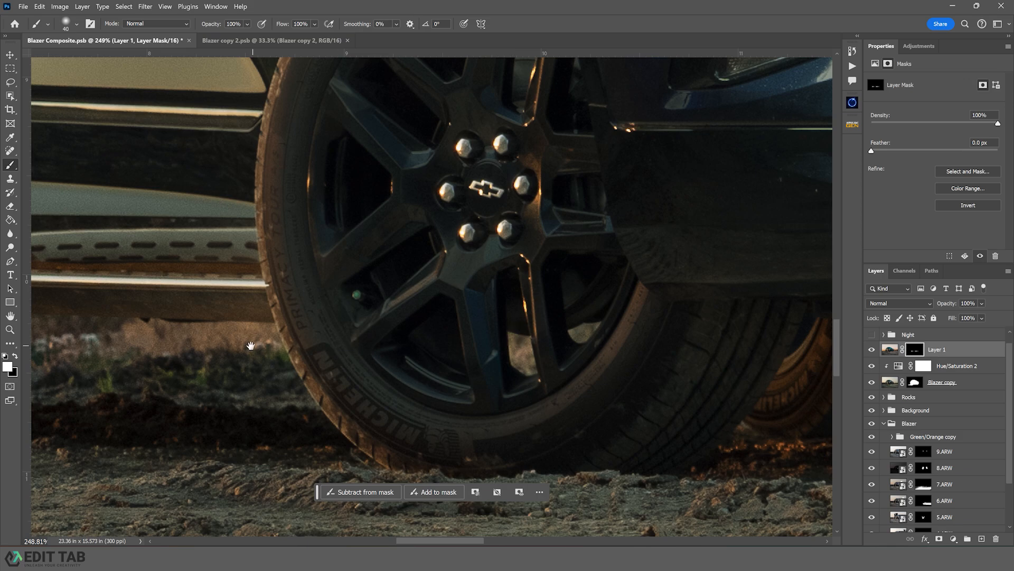
drag(277, 355, 632, 380)
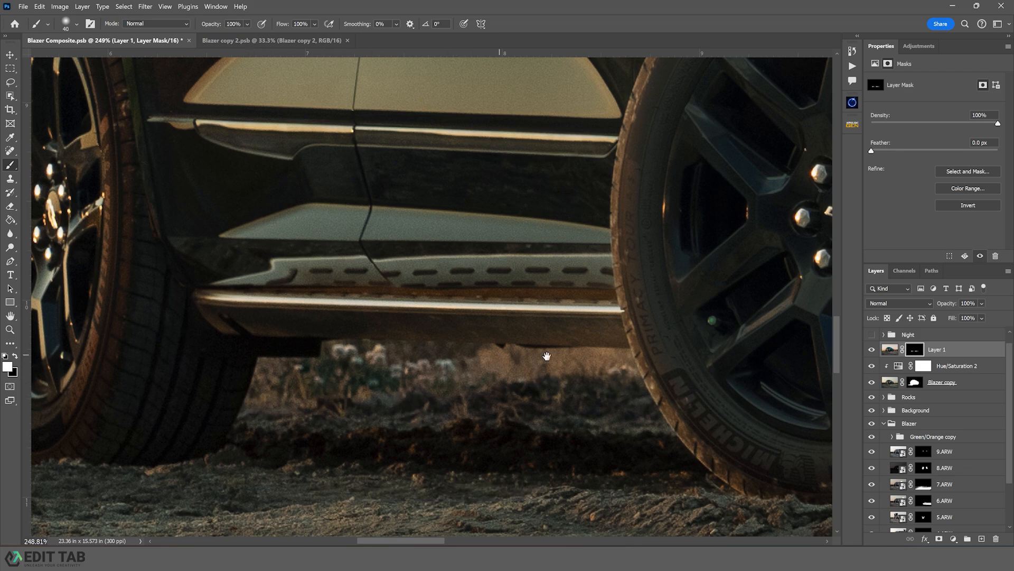
scroll(550, 356, left, 5)
key(z)
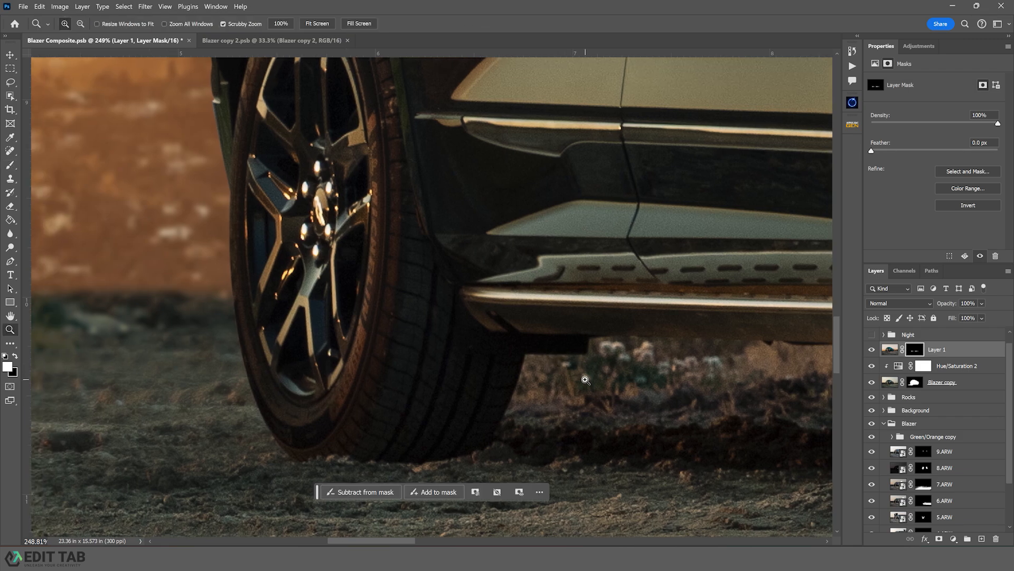
drag(585, 379, 535, 386)
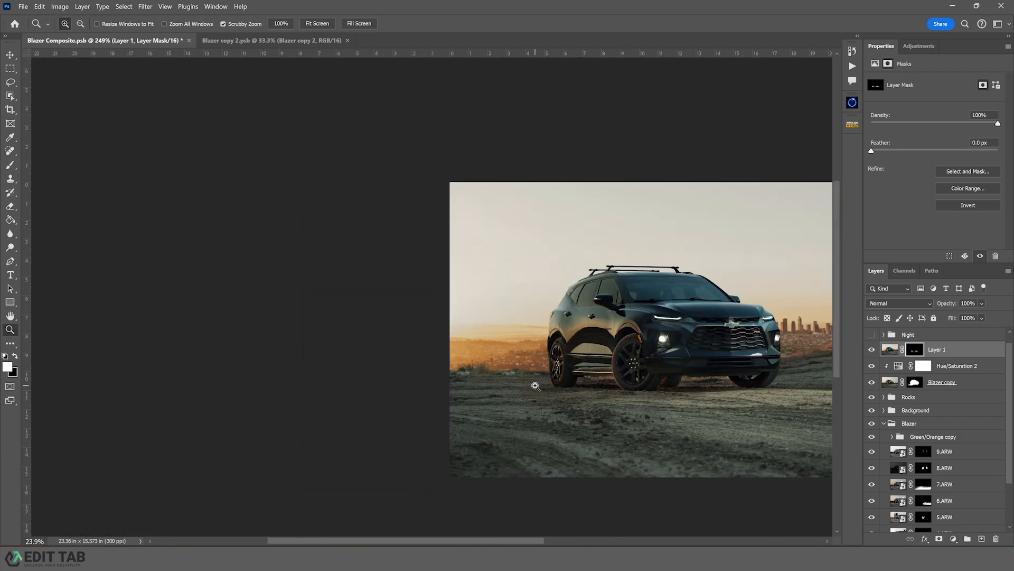
drag(442, 377, 259, 376)
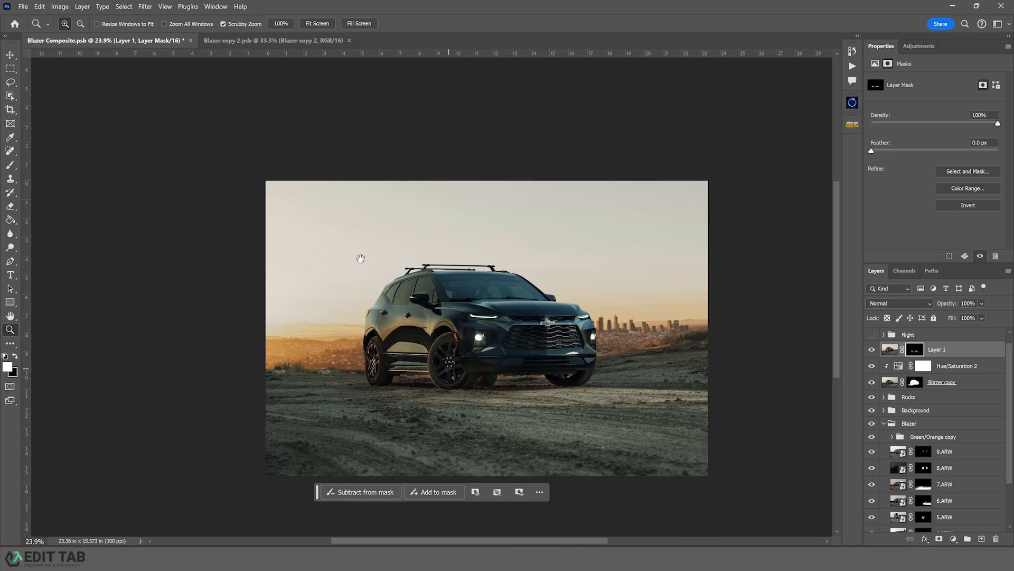
Place AdobeStock_585945419.png from the Blazer Composite Tutorial folder as a smart object directly above Layer 1
click(10, 55)
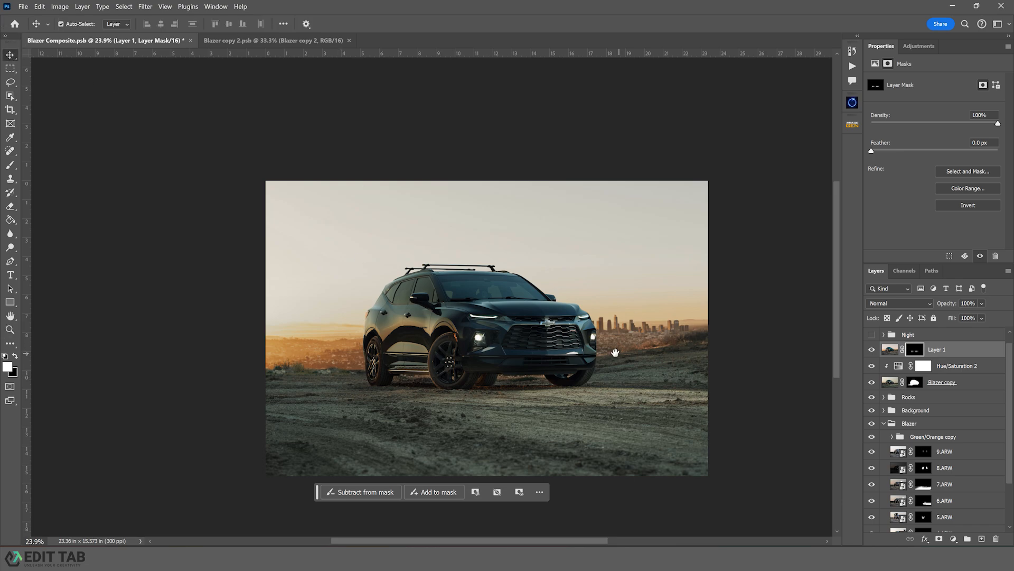
drag(614, 351, 585, 339)
scroll(977, 378, up, 1)
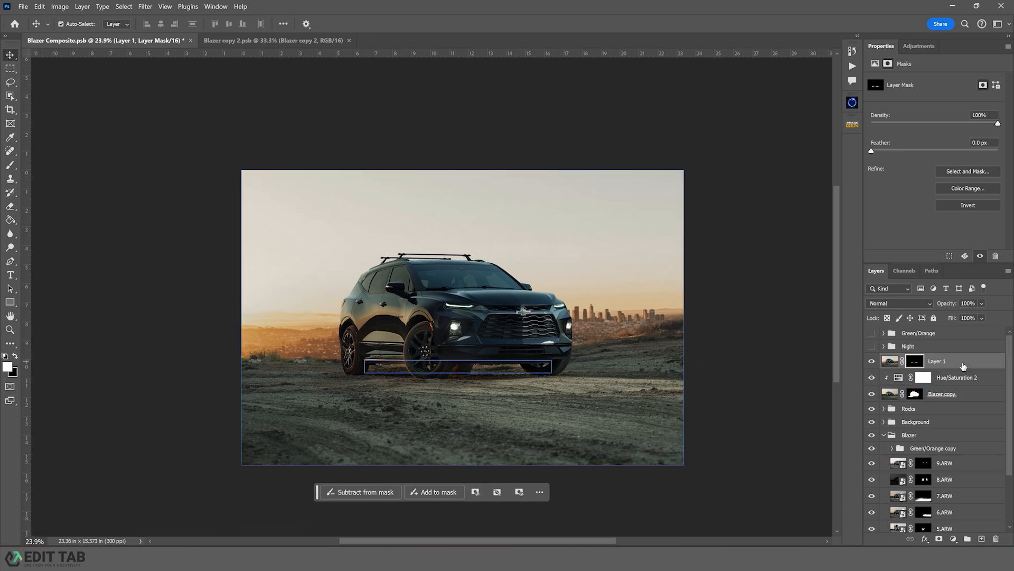
click(959, 366)
click(962, 394)
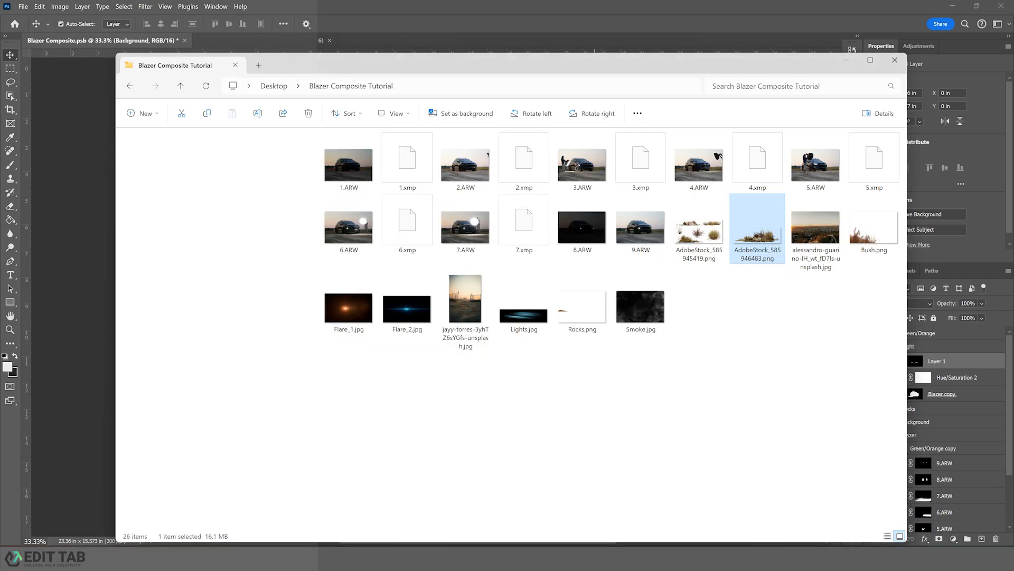
click(690, 239)
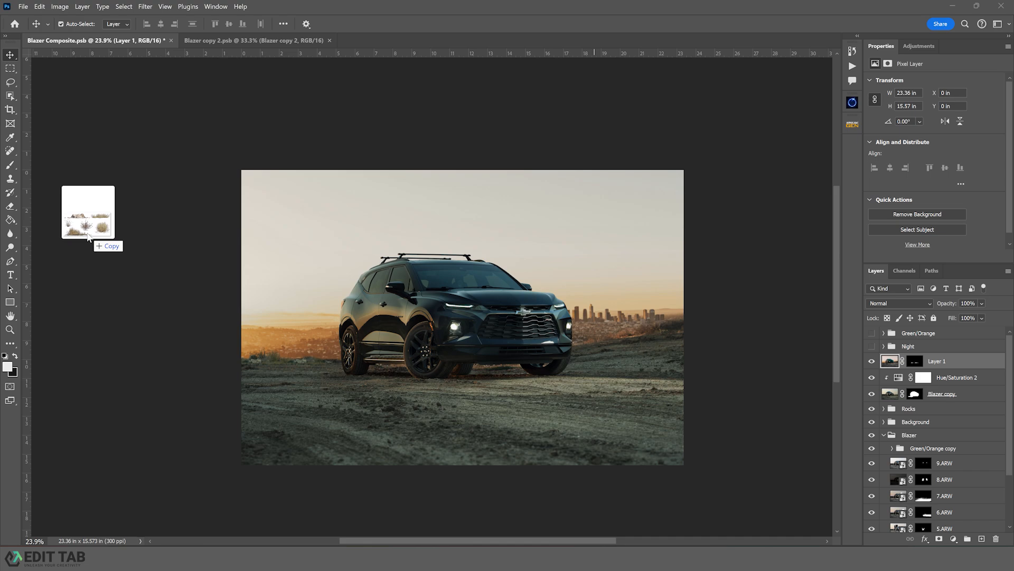
drag(87, 227, 88, 232)
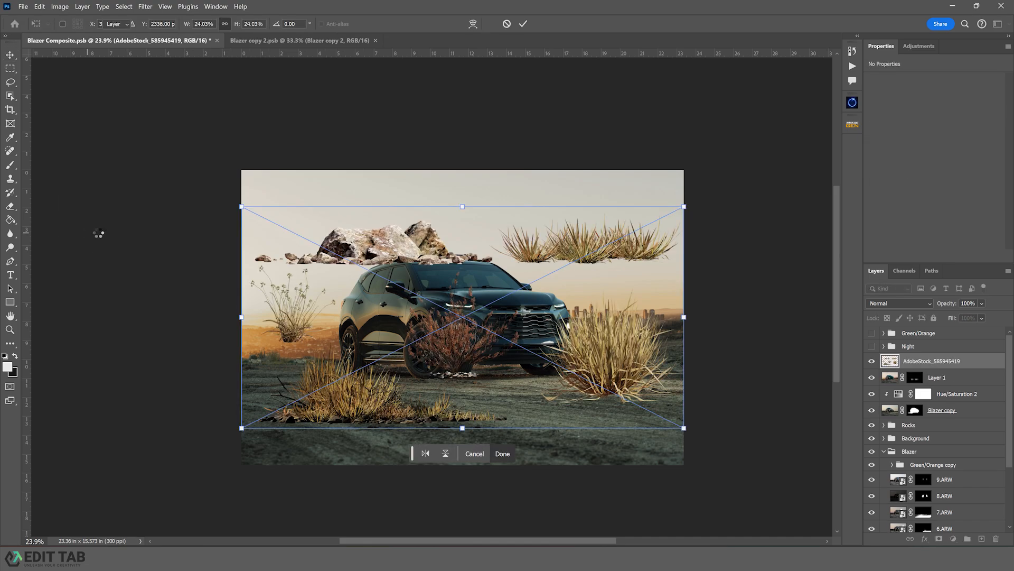
key(Return)
Commit the placed stock image, lasso the golden grass clump at its lower left, and copy it to a new layer
click(10, 81)
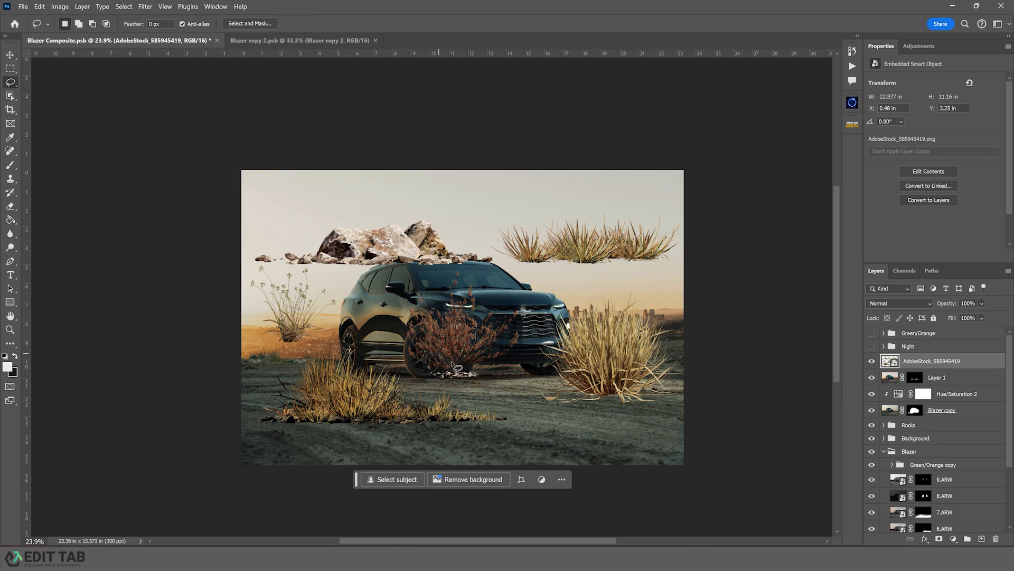
mouse_move(522, 420)
mouse_down()
mouse_move(331, 342)
mouse_move(285, 359)
mouse_move(251, 417)
mouse_move(253, 429)
mouse_move(300, 432)
mouse_move(523, 427)
mouse_up()
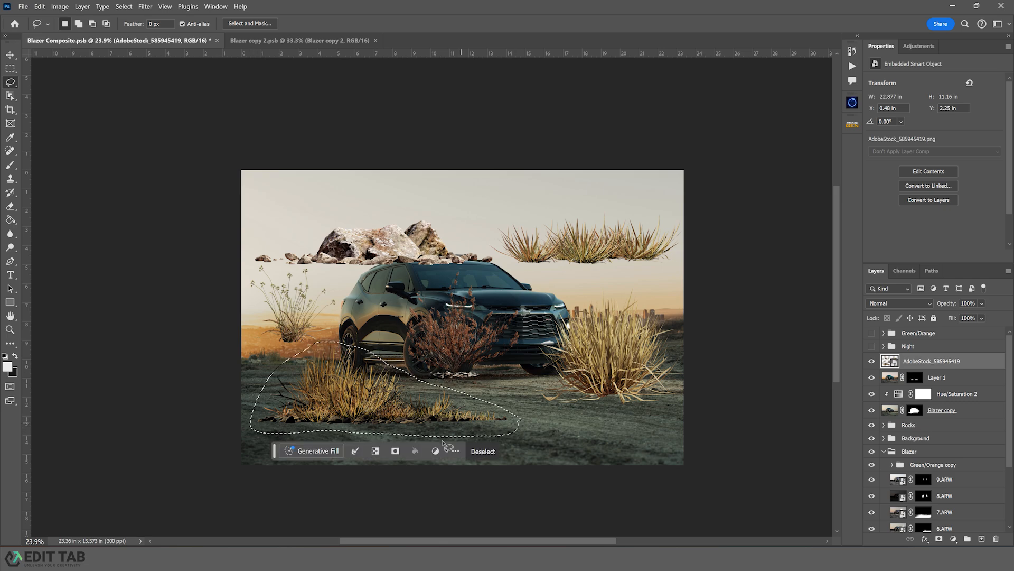
right_click(410, 358)
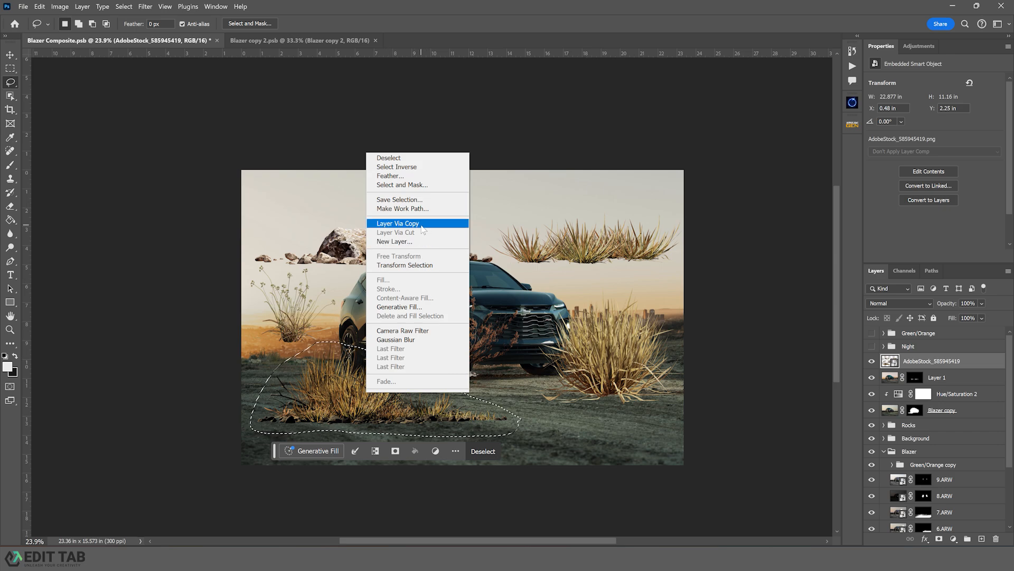
click(397, 223)
Lasso the thin flowering weed on the AdobeStock_585945419 layer and copy it to a new layer
click(955, 382)
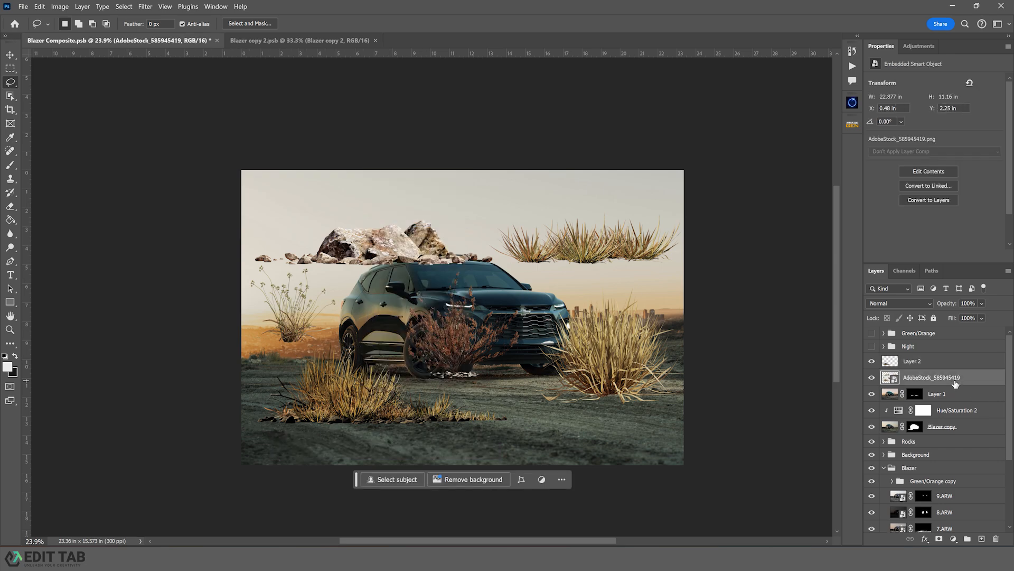
mouse_move(319, 346)
mouse_down()
mouse_move(348, 331)
mouse_move(343, 288)
mouse_up()
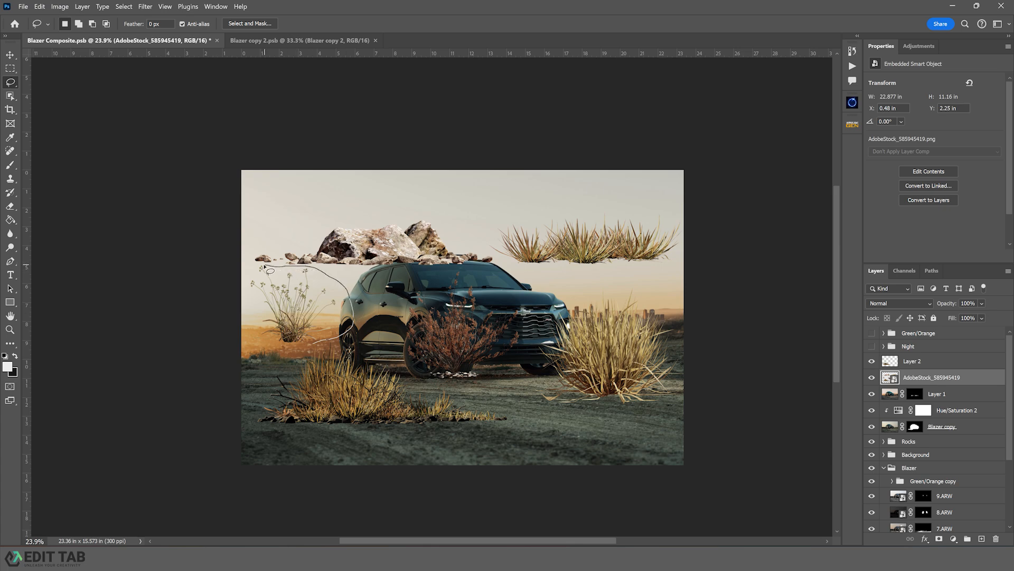
mouse_move(245, 301)
mouse_down()
mouse_move(261, 351)
mouse_move(299, 356)
mouse_move(317, 344)
mouse_up()
right_click(315, 329)
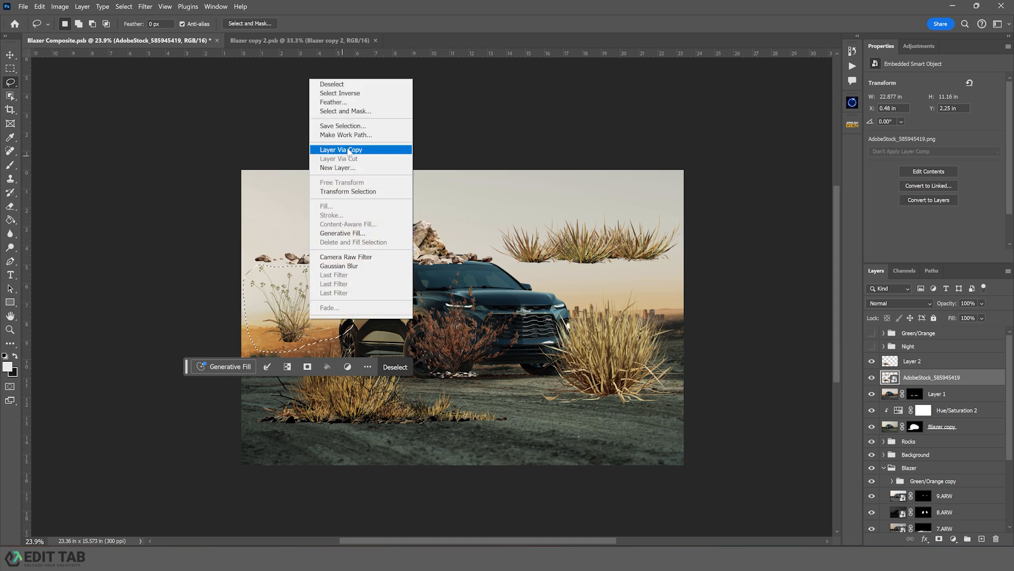
click(348, 152)
Copy the reddish bush from AdobeStock_585945419 to its own layer using a lasso selection, and delete the stock layer
click(908, 398)
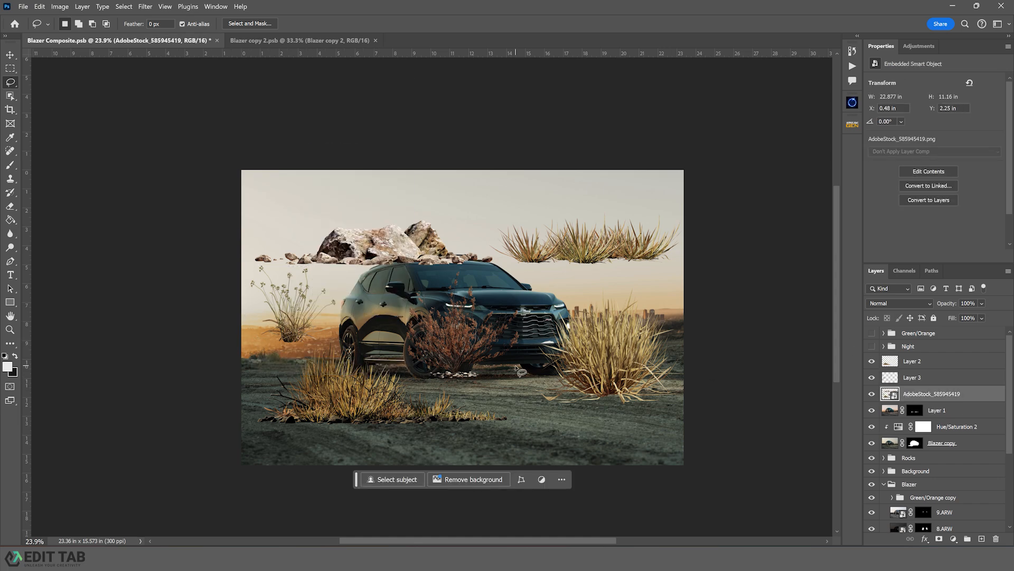
mouse_move(437, 386)
mouse_down()
mouse_move(494, 376)
mouse_move(520, 355)
mouse_move(529, 311)
mouse_move(520, 296)
mouse_move(454, 270)
mouse_move(397, 304)
mouse_move(393, 343)
mouse_move(441, 389)
mouse_up()
right_click(465, 353)
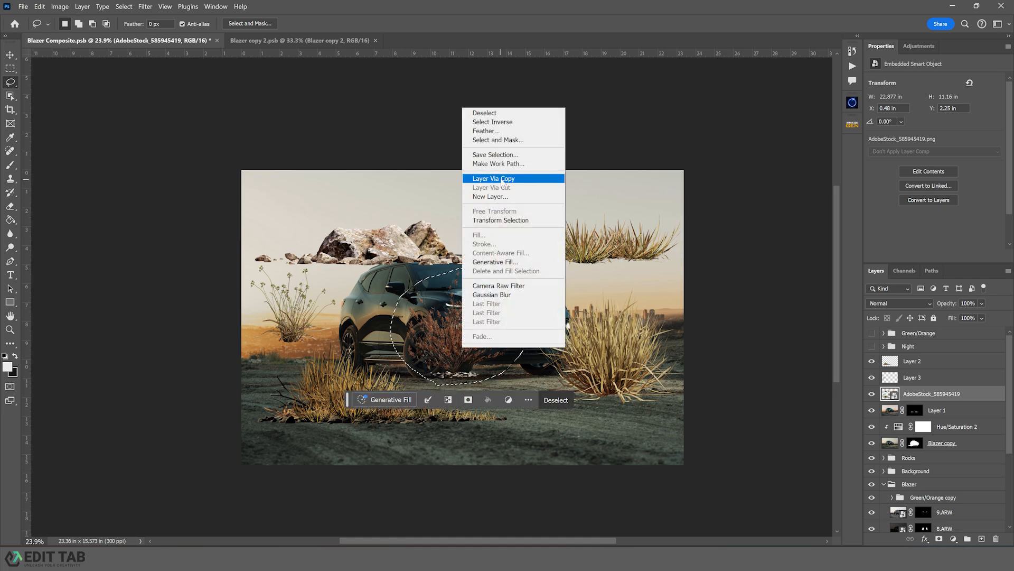
click(494, 179)
click(917, 415)
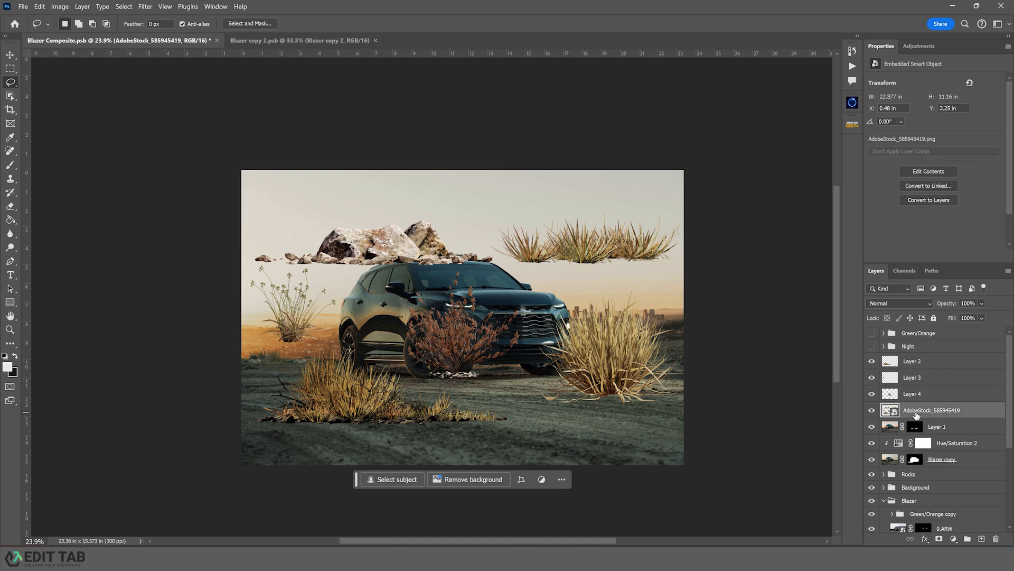
key(Delete)
Move the golden grass on Layer 2 to the image's lower-left corner and enlarge it to about 15.1 in wide
click(10, 55)
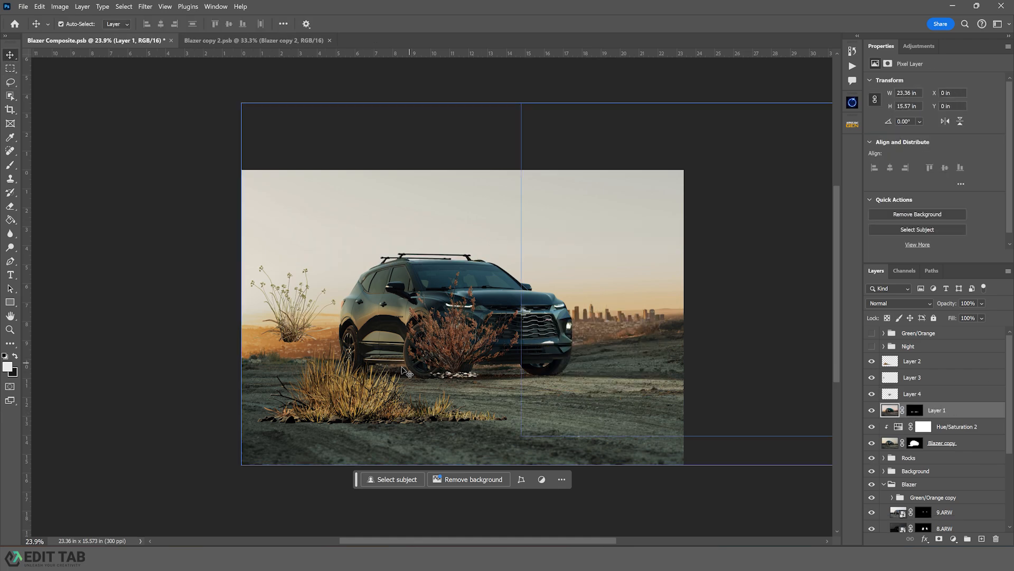
drag(373, 395, 289, 451)
key(ctrl+t)
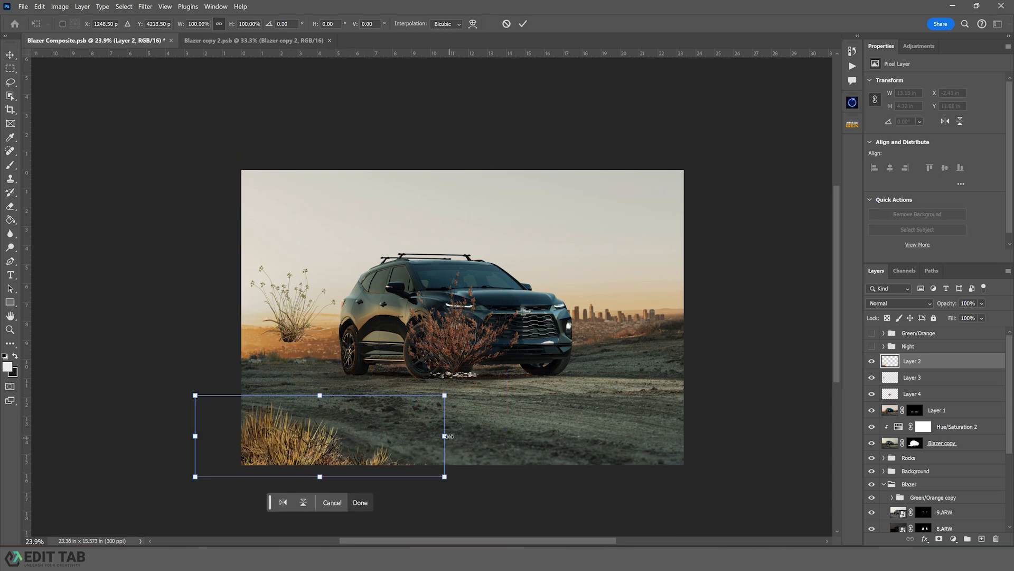
drag(449, 435, 468, 435)
key(Return)
Hide Layer 3, scale the reddish bush on Layer 4 to 171.57%, and place it over the grass in the lower-left corner
click(937, 378)
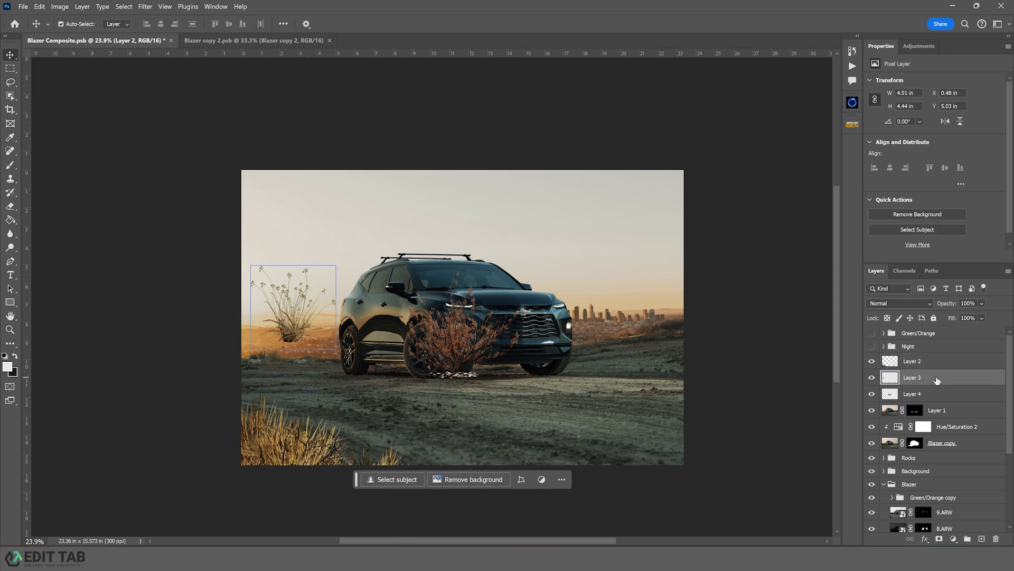
click(872, 378)
click(911, 393)
key(ctrl+t)
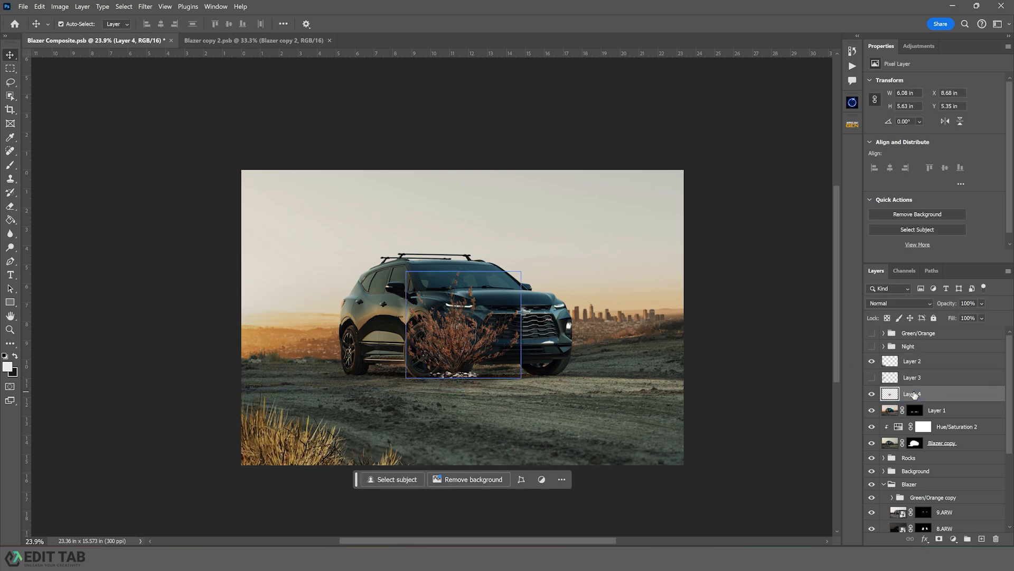
drag(526, 330, 566, 330)
drag(436, 358, 279, 438)
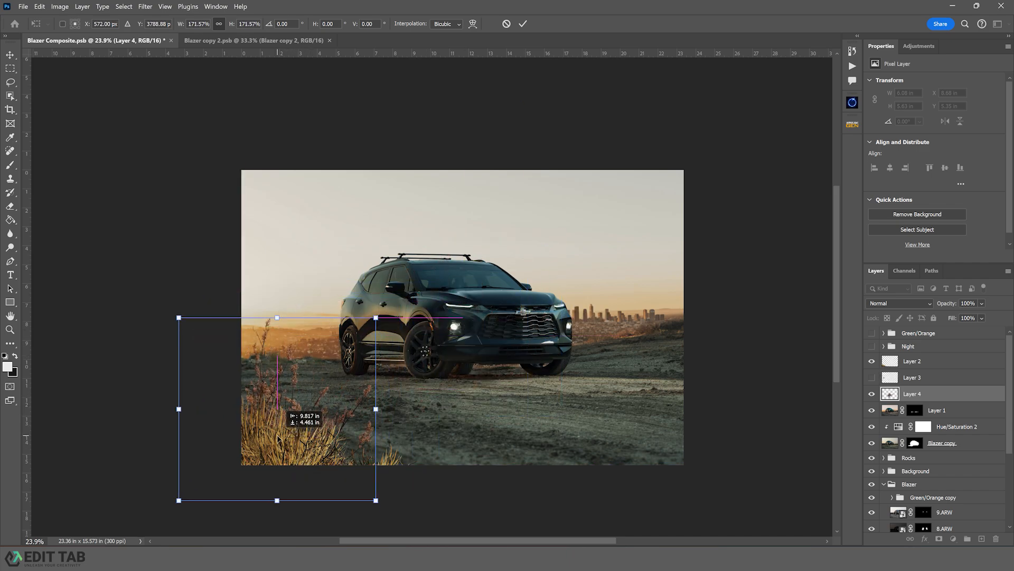
Move Layer 2 below Layer 4 and apply a Gaussian Blur with a 35 px radius to the golden grass
drag(913, 365, 922, 397)
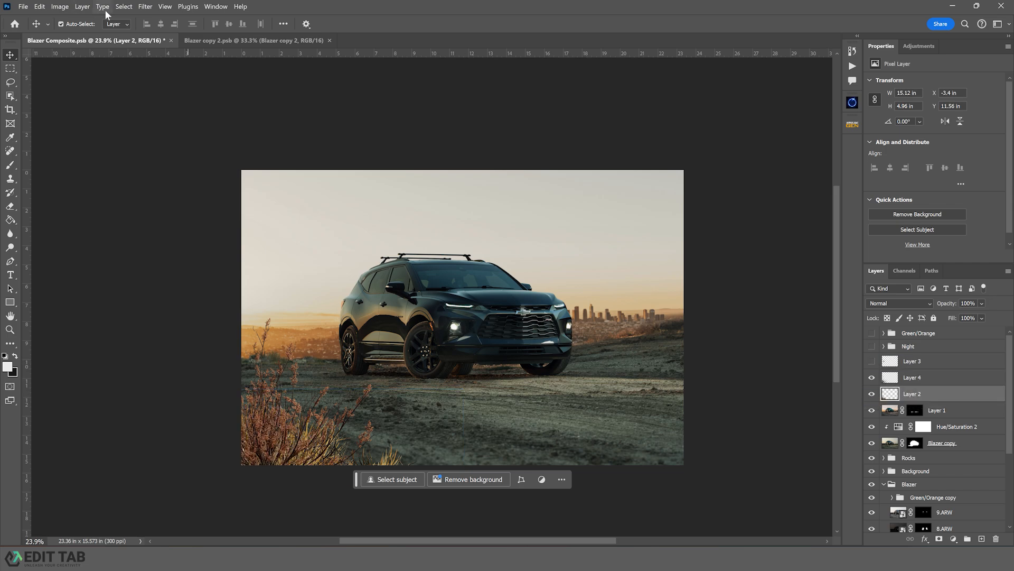
click(142, 8)
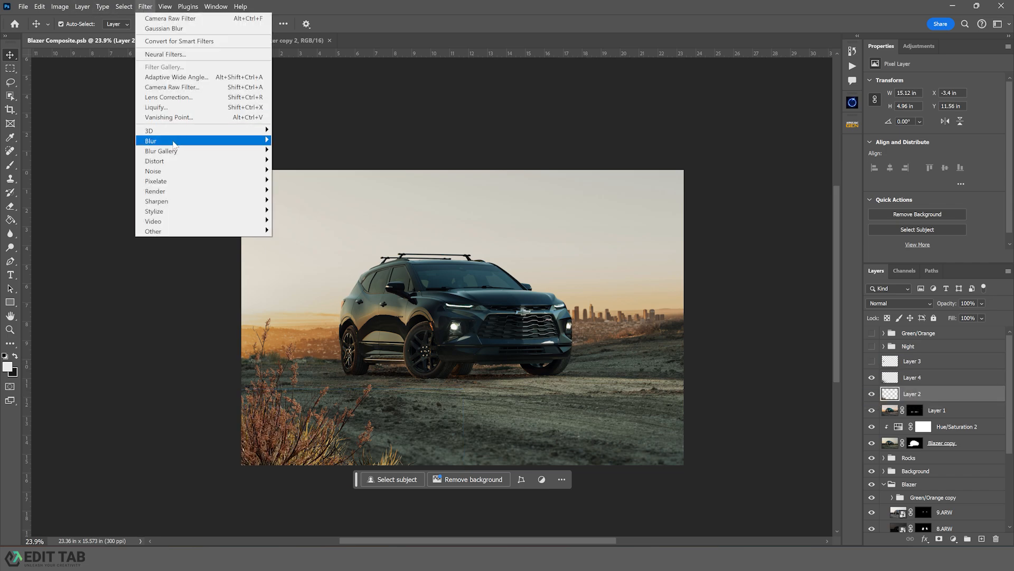
mouse_move(175, 144)
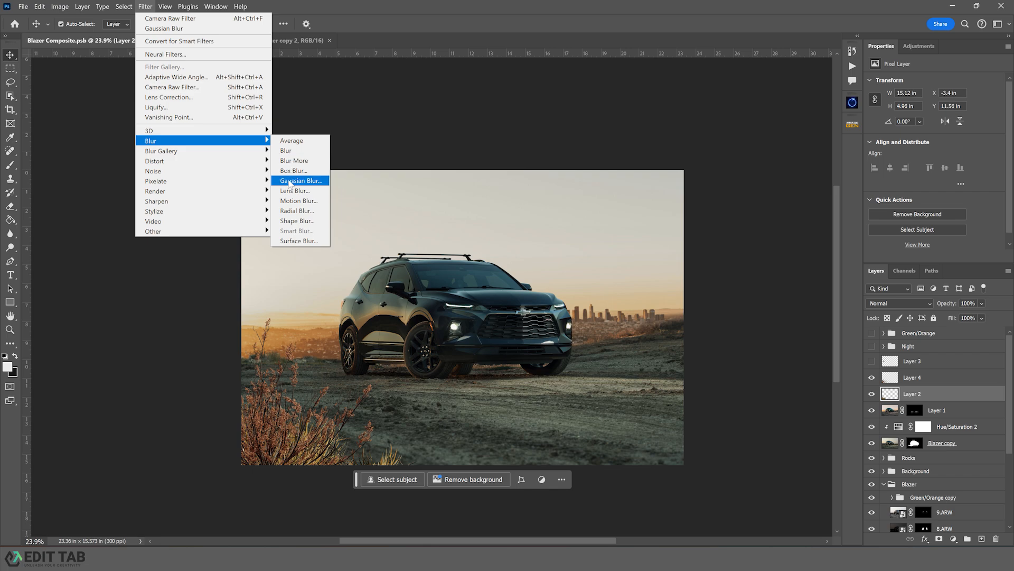
click(301, 180)
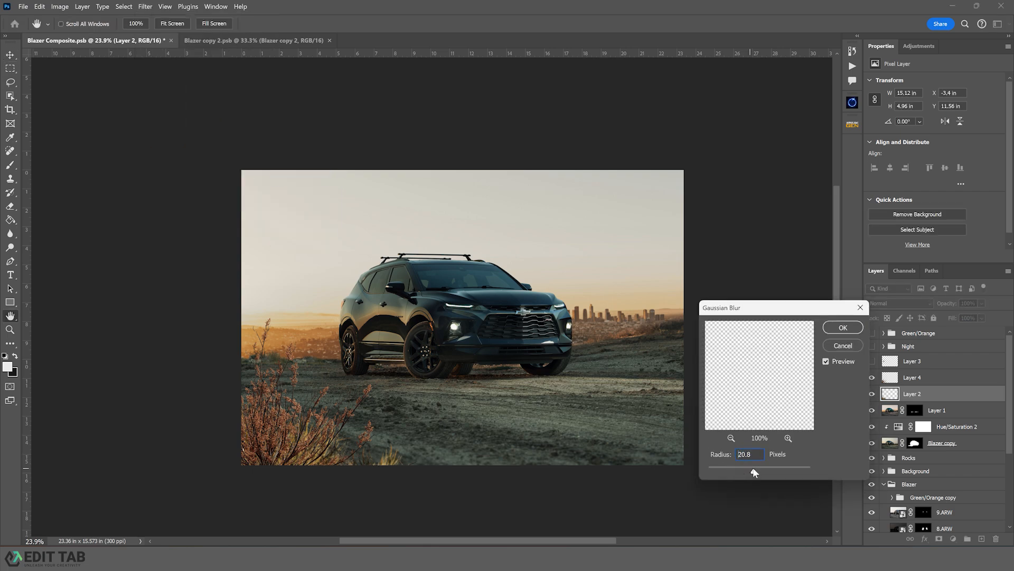
drag(753, 470, 763, 469)
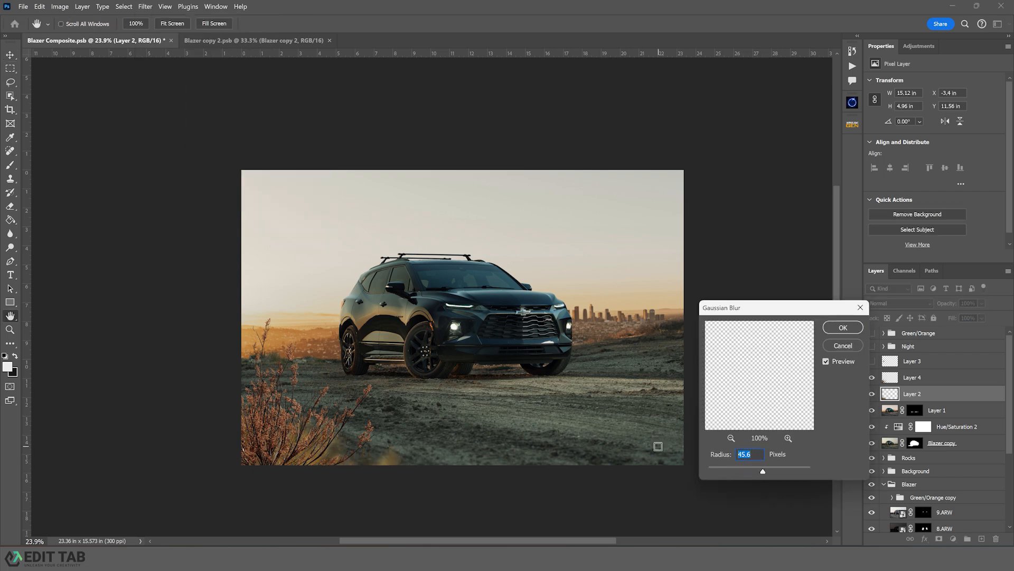
click(844, 328)
key(v)
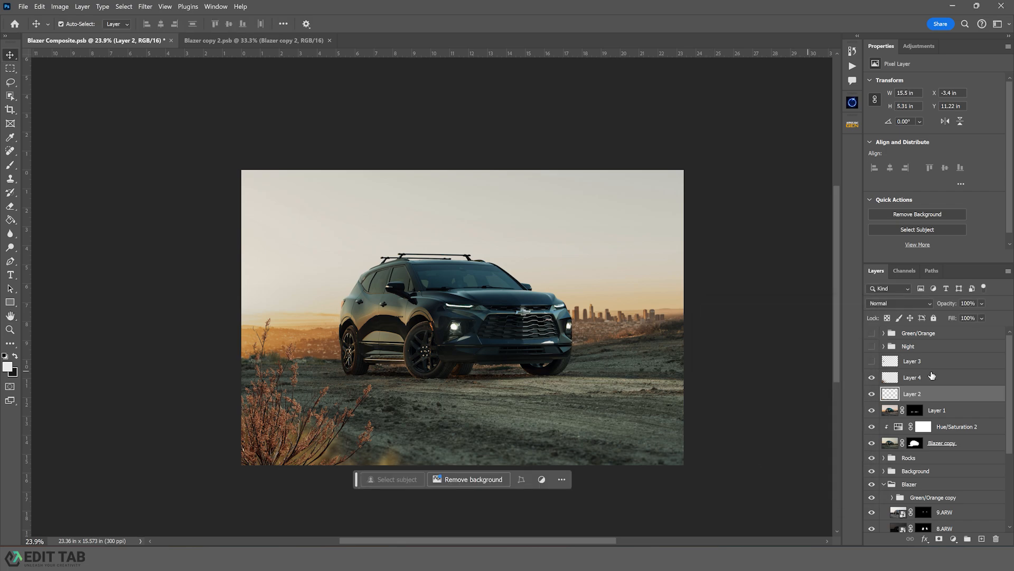
Apply a Gaussian Blur with a 35 px radius to the reddish bush on Layer 4
click(929, 378)
click(146, 7)
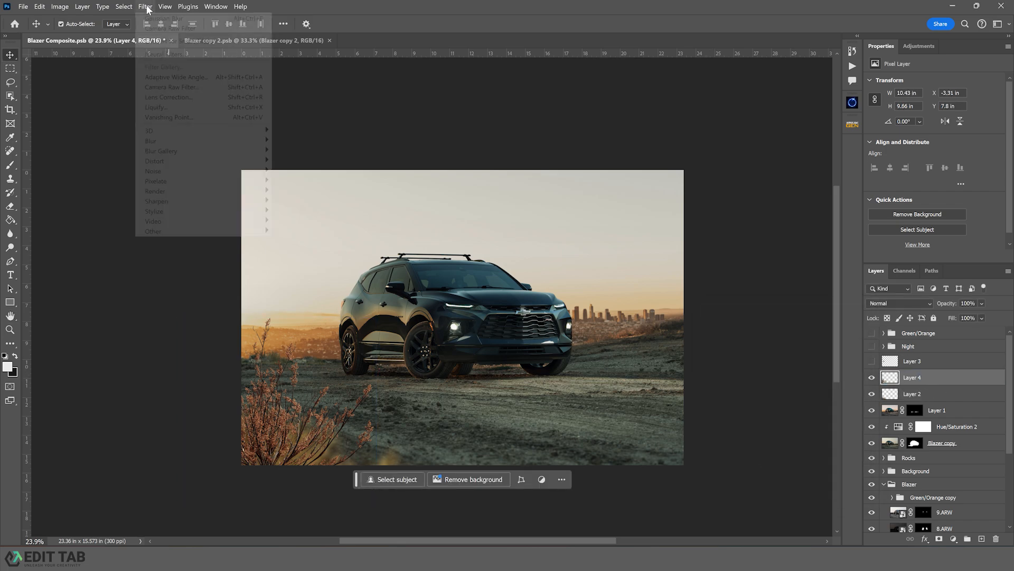
mouse_move(172, 154)
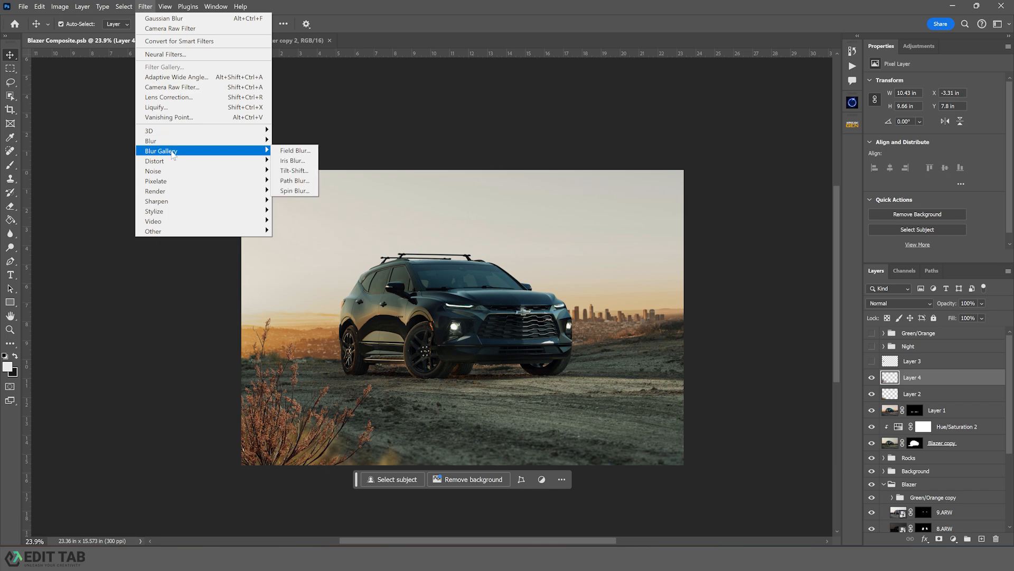
click(294, 180)
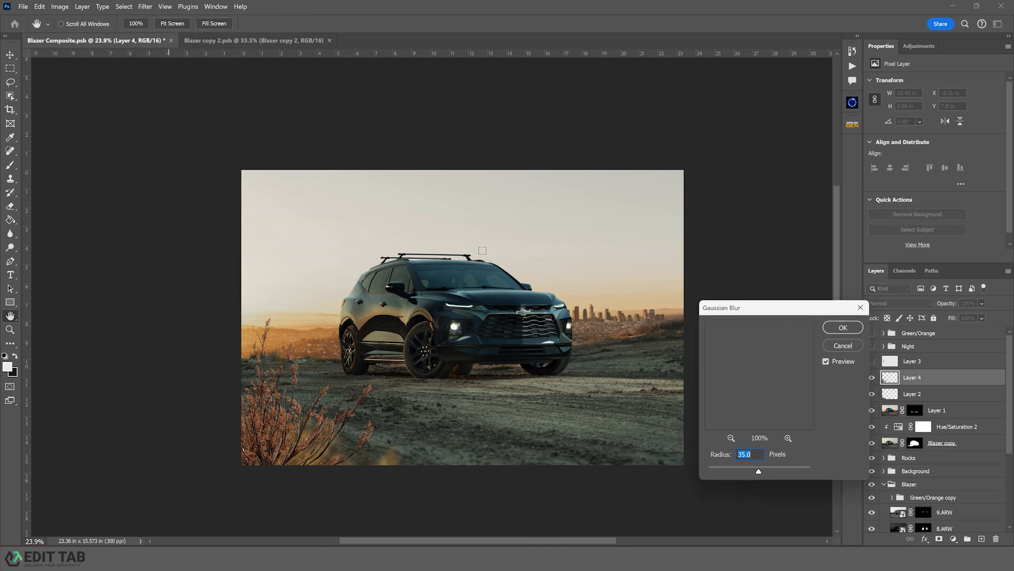
click(856, 332)
key(v)
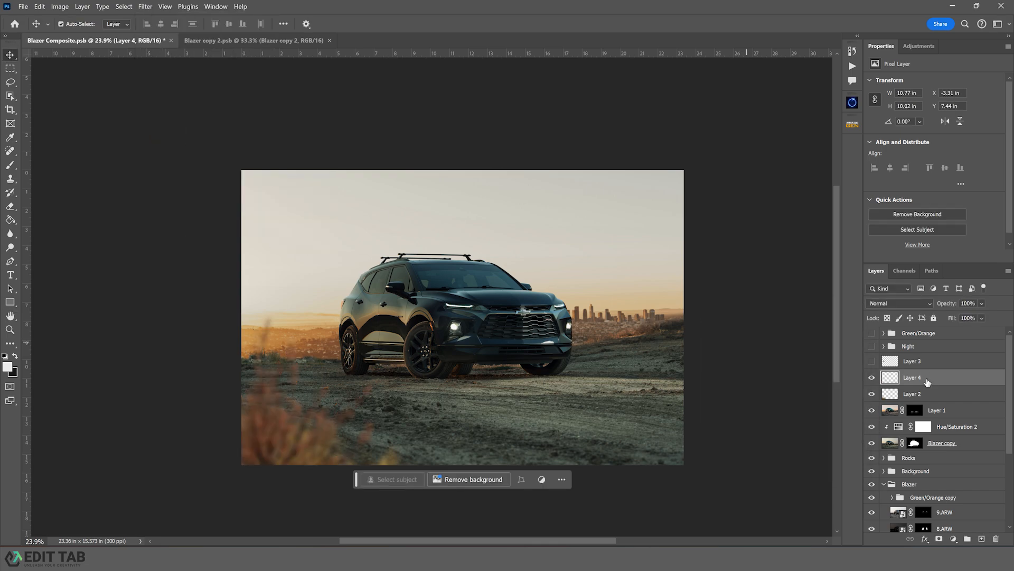
Duplicate Layer 4 twice, scale the upper copy to 64.01%, and move it to the right along the image's bottom edge
key(ctrl+j)
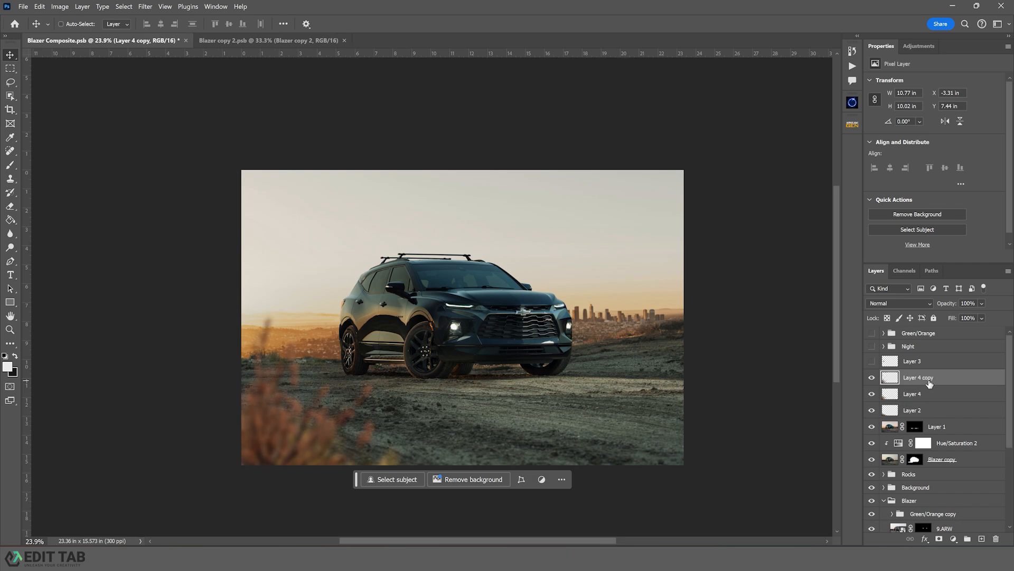
key(ctrl+j)
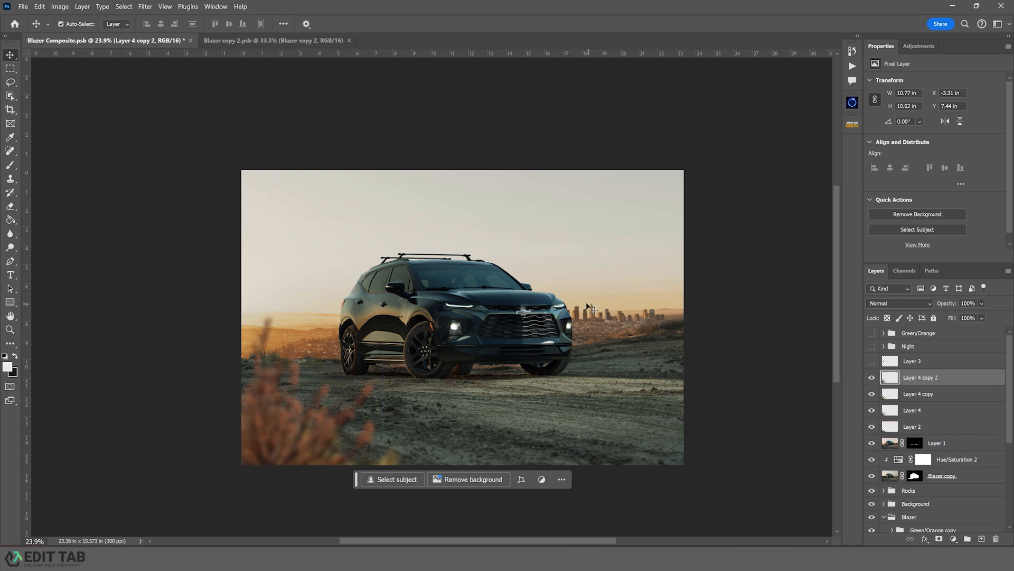
key(ctrl+t)
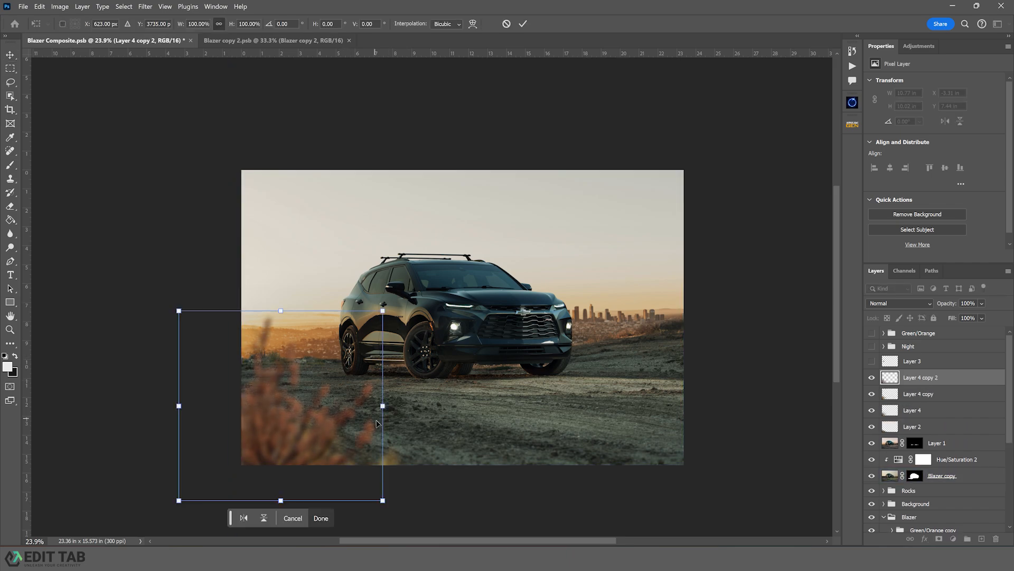
drag(384, 410, 346, 406)
drag(282, 428, 375, 468)
key(Return)
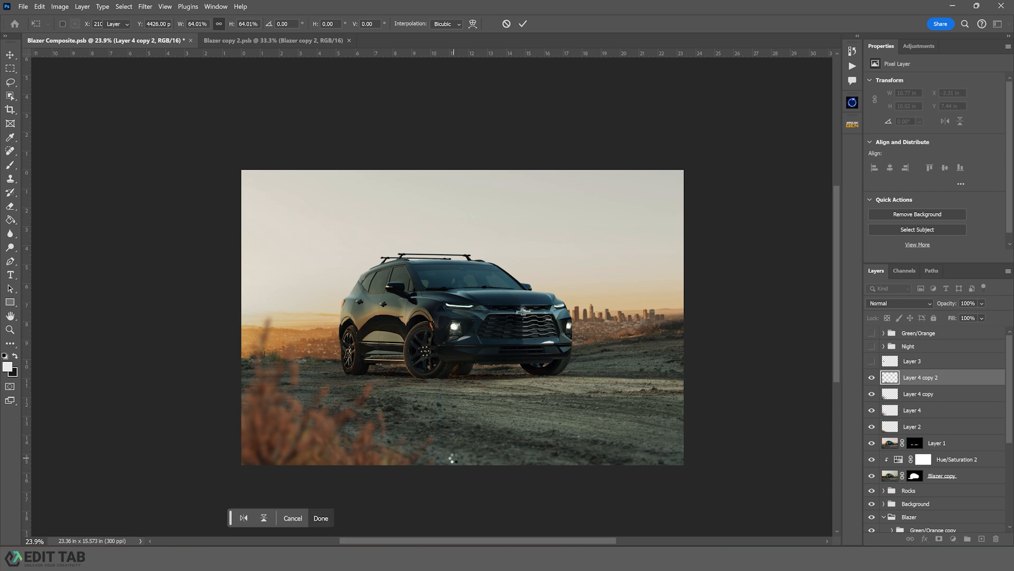
Shift Layer 4 copy slightly right and down, and move Layer 4 copy 2 farther right to X 4.35 in
click(272, 417)
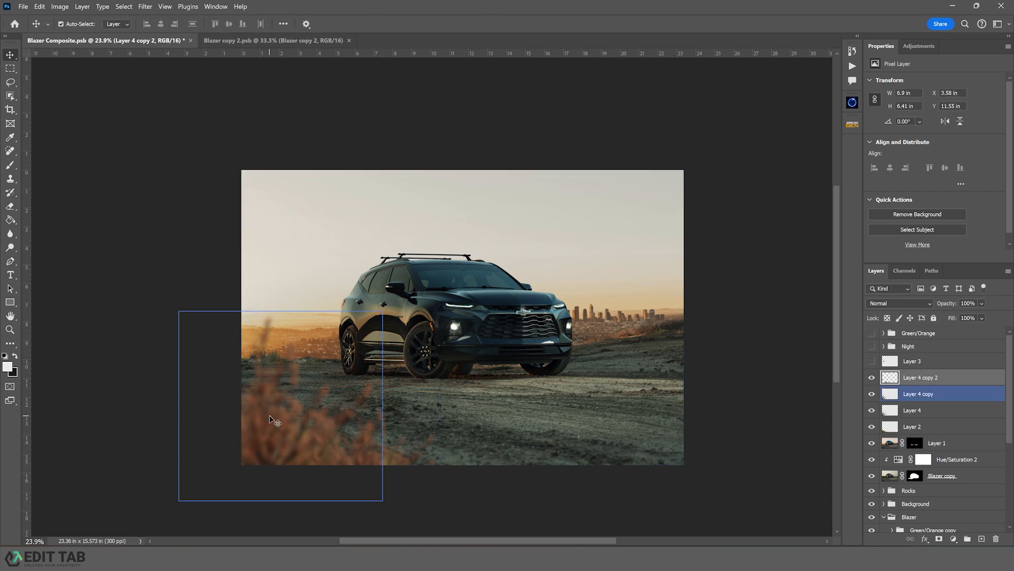
drag(272, 415, 274, 421)
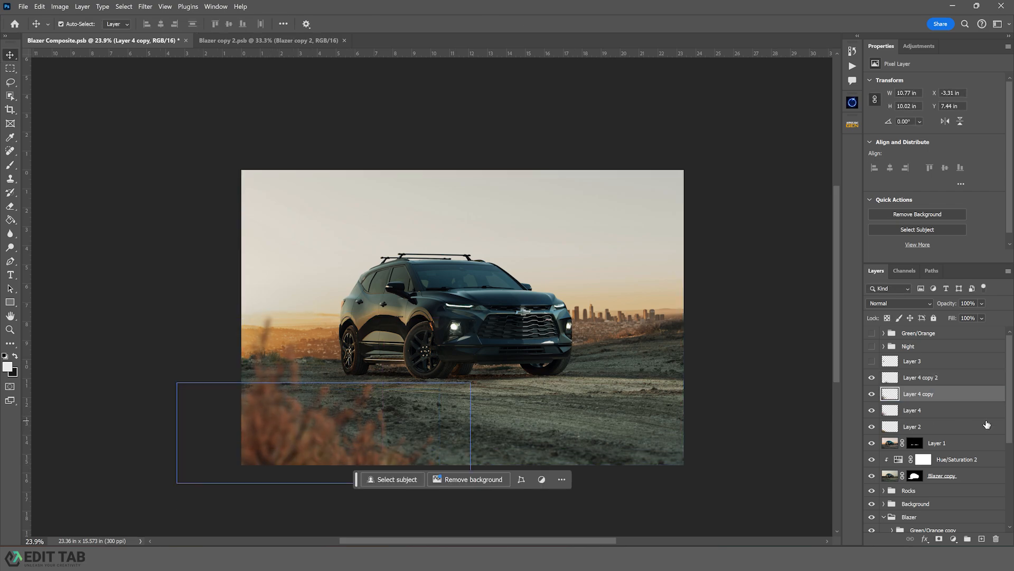
ctrl+click(953, 412)
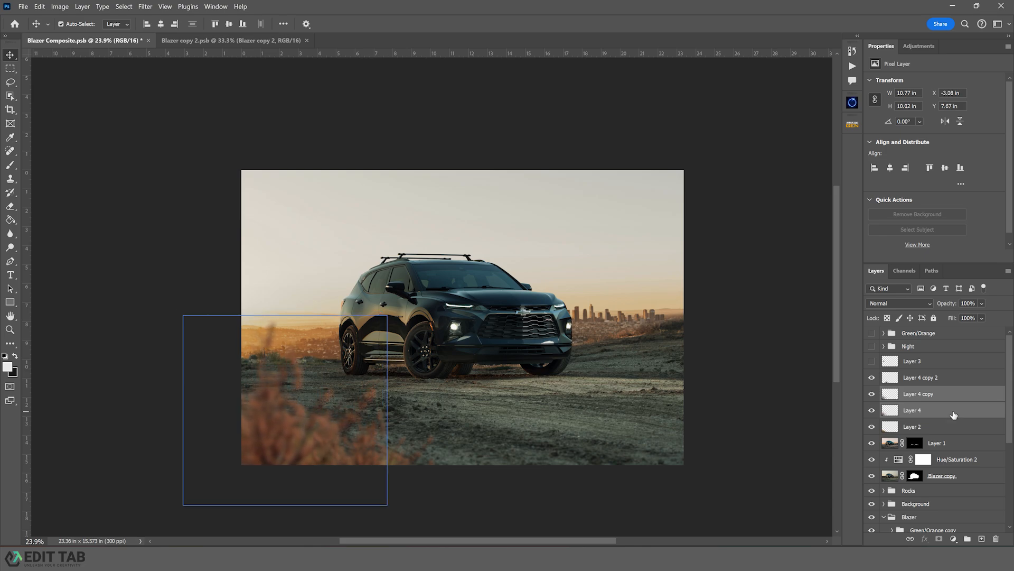
click(921, 378)
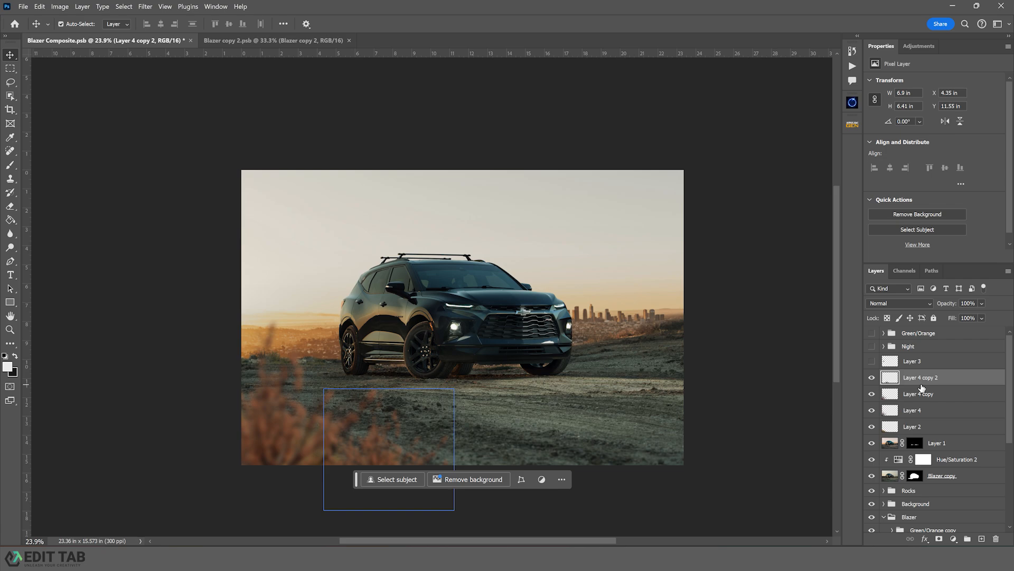
click(781, 386)
Show Layer 3, scale its plant to 186.03%, and place it along the image's bottom edge beside the reddish bush
click(872, 361)
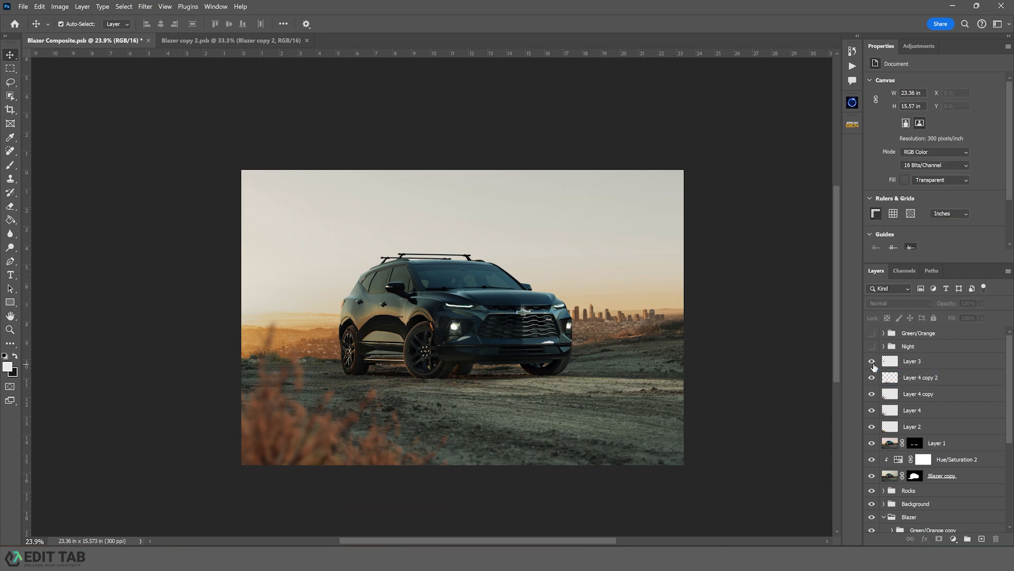
click(912, 364)
key(ctrl+t)
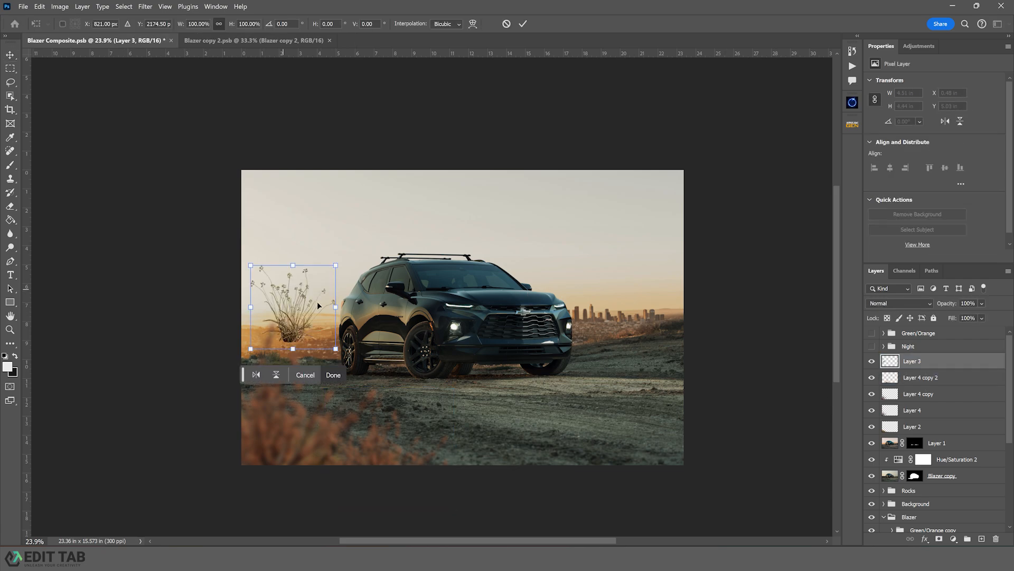
drag(343, 307, 372, 306)
drag(331, 354, 403, 465)
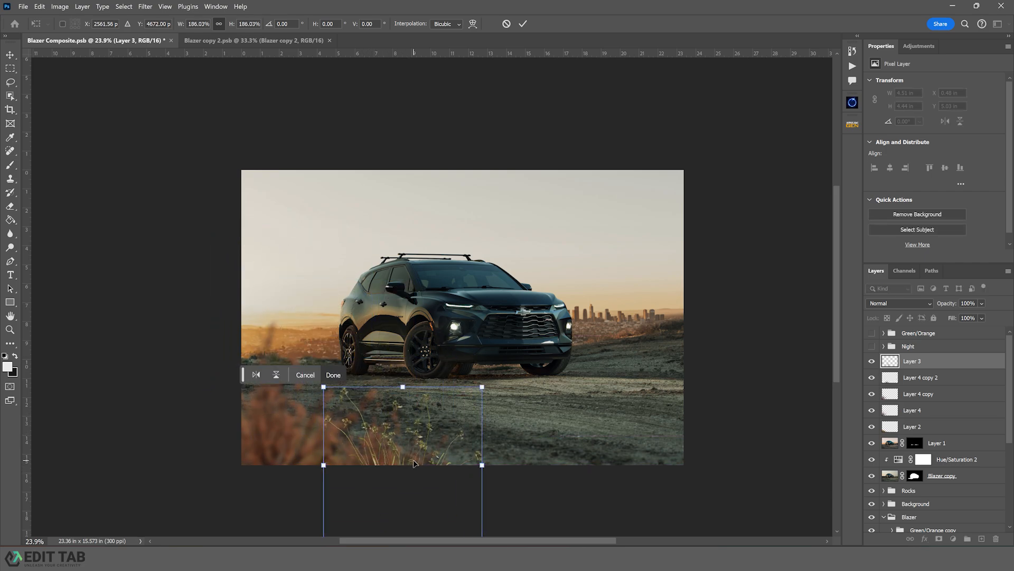
key(Return)
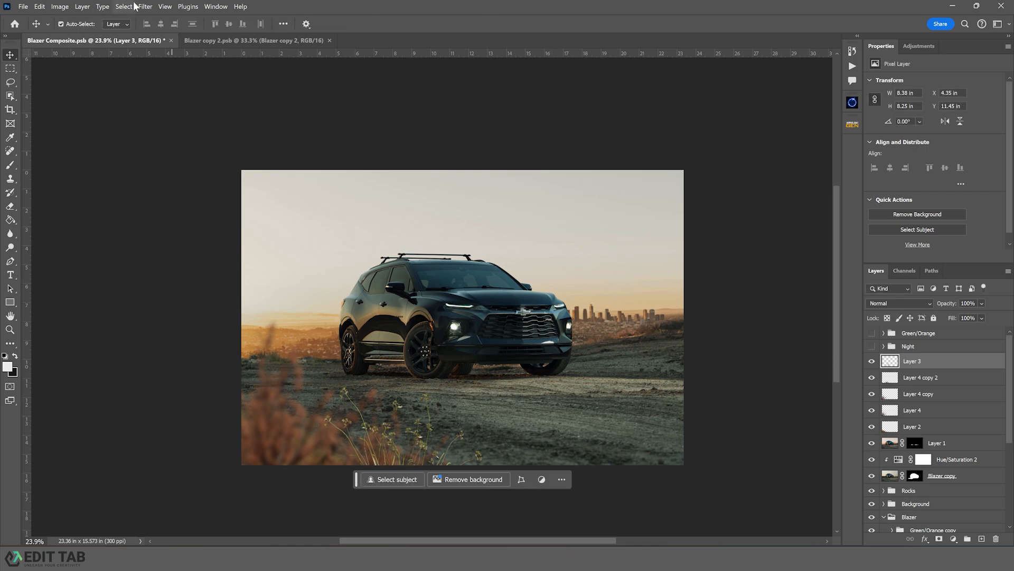
Apply a Gaussian Blur with a 35 px radius to Layer 3 and duplicate the blurred layer
click(145, 7)
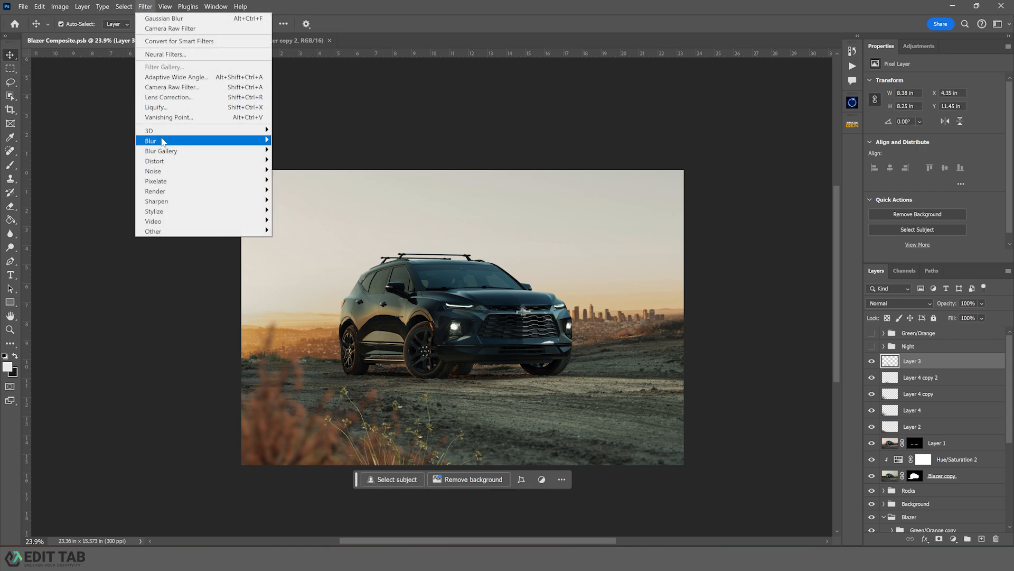
mouse_move(174, 140)
click(303, 183)
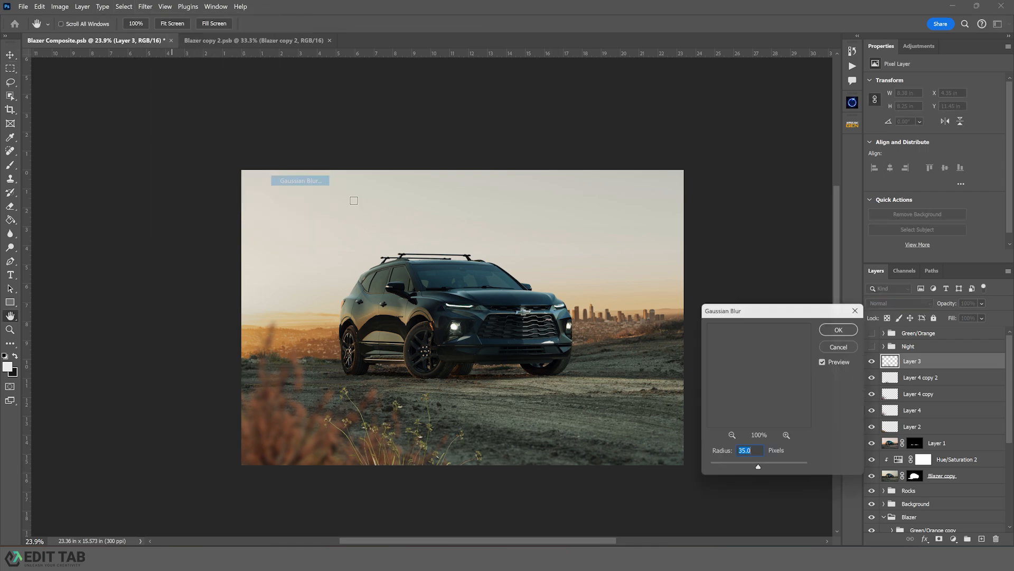
click(843, 328)
key(ctrl+j)
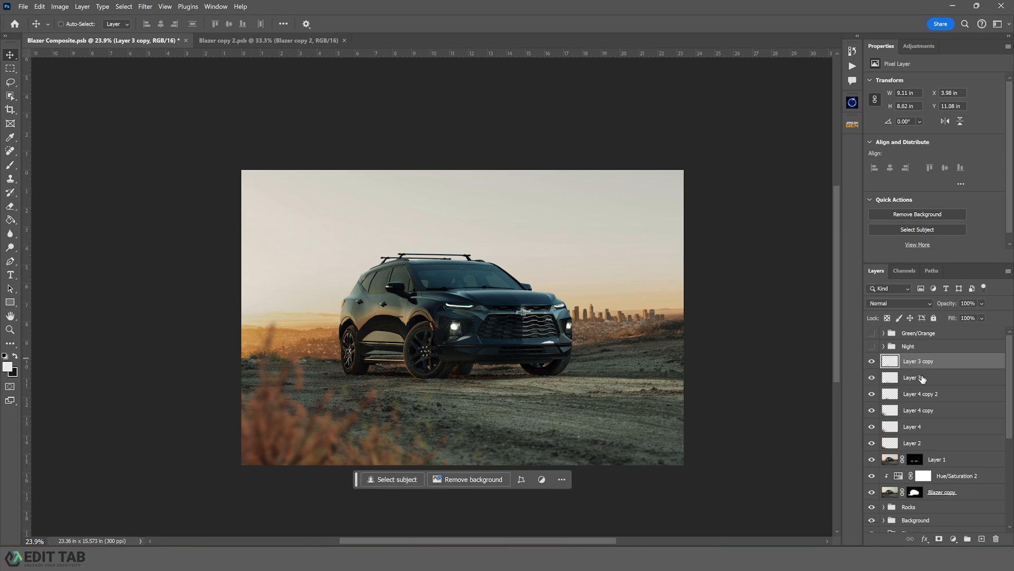
Group all the plant layers from Layer 3 copy down to Layer 2 and name the group Bush
shift+click(941, 447)
click(968, 539)
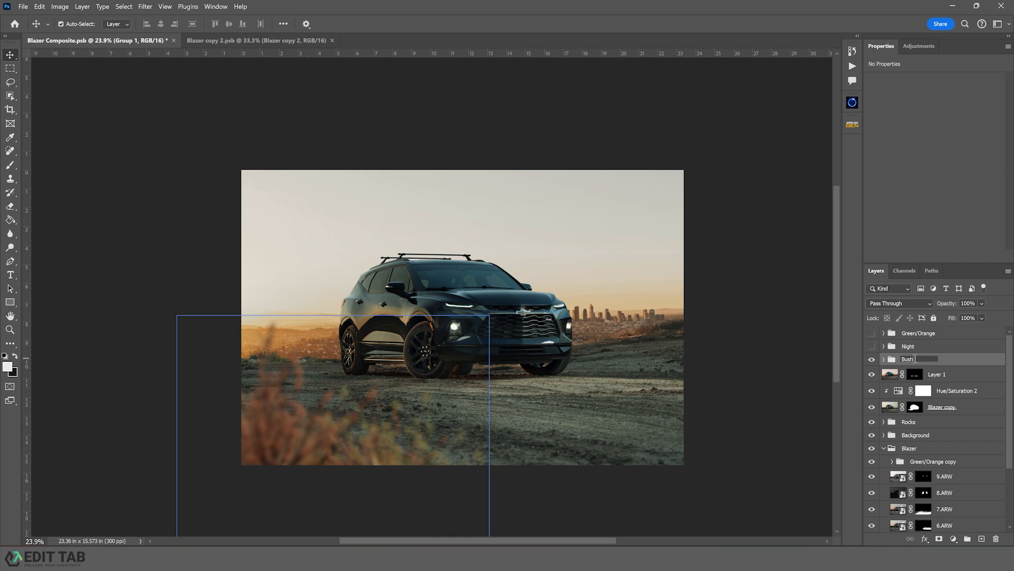
key(Return)
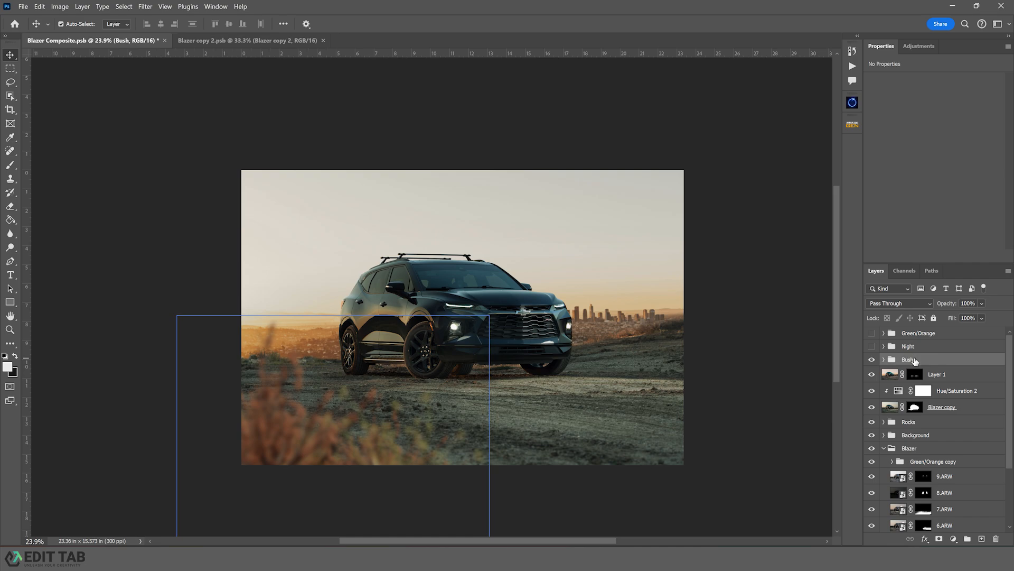
click(884, 360)
click(885, 360)
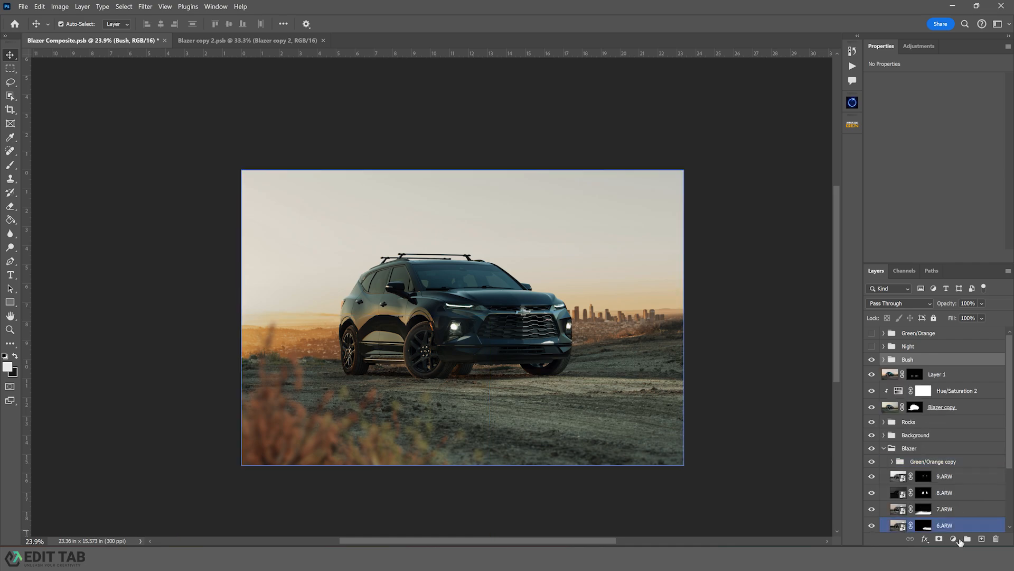
Add a Hue/Saturation adjustment clipped to the Bush group, with Colorize on, Hue 23 and Saturation 40
click(954, 539)
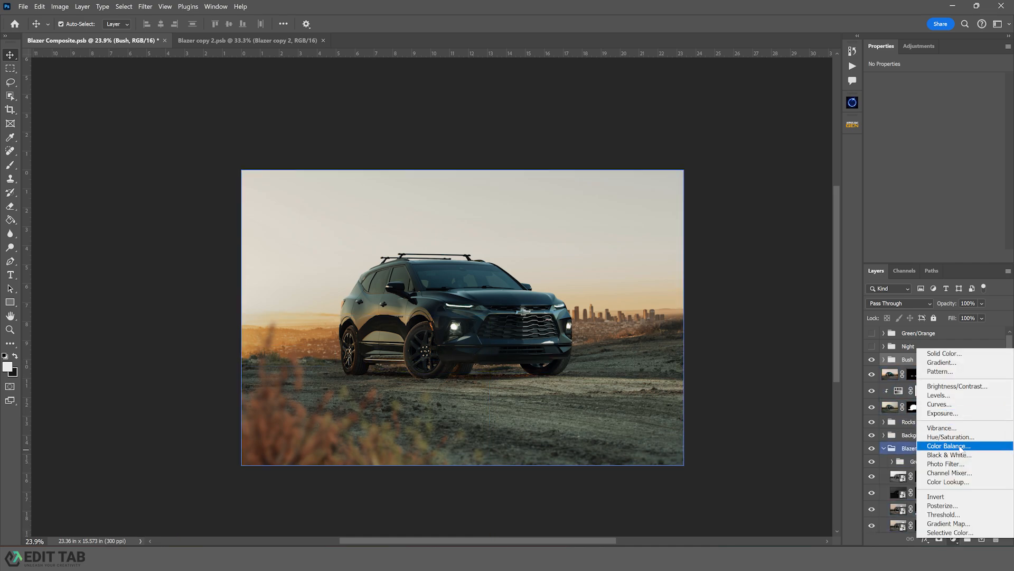
click(951, 437)
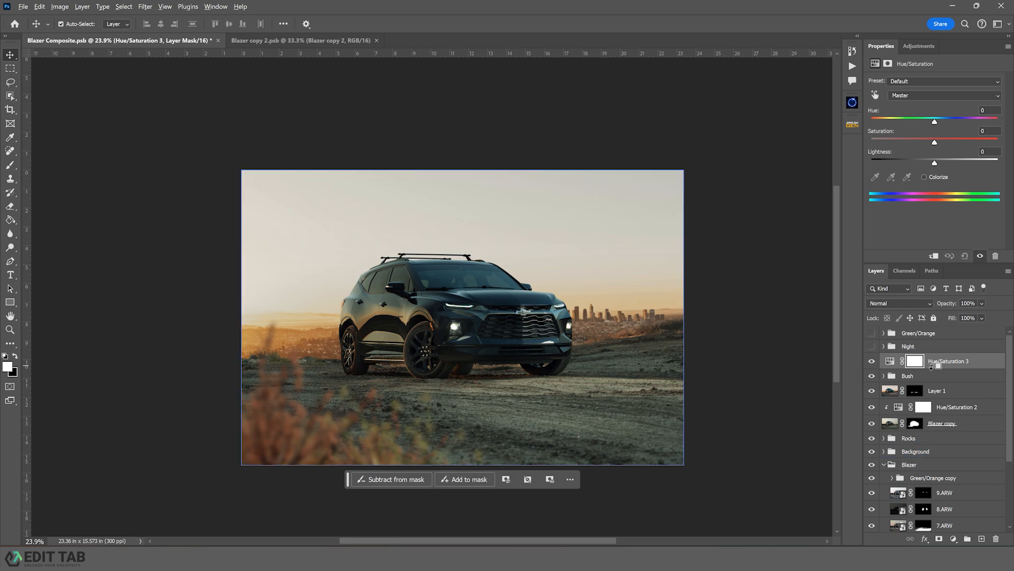
alt+click(931, 365)
click(924, 176)
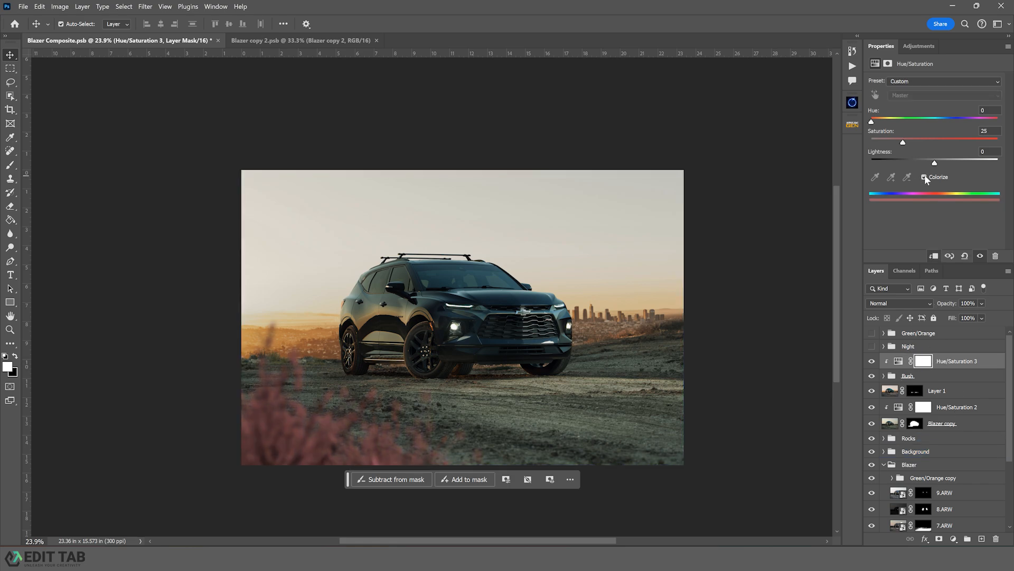
drag(912, 141, 931, 141)
drag(874, 122, 878, 124)
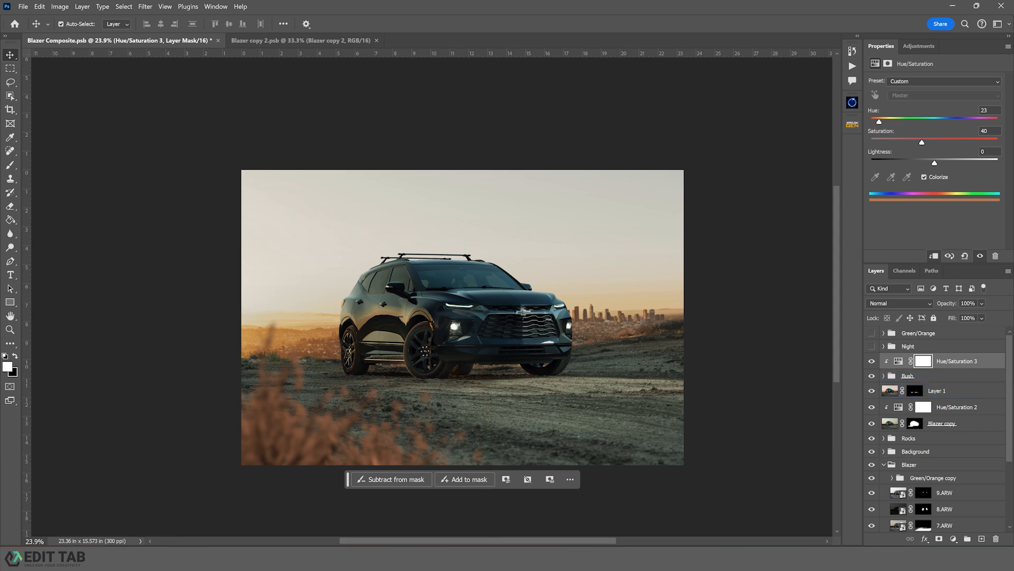
Add an Exposure adjustment above Hue/Saturation 3, clip it to the Bush group, and set Exposure to -20.00
click(954, 539)
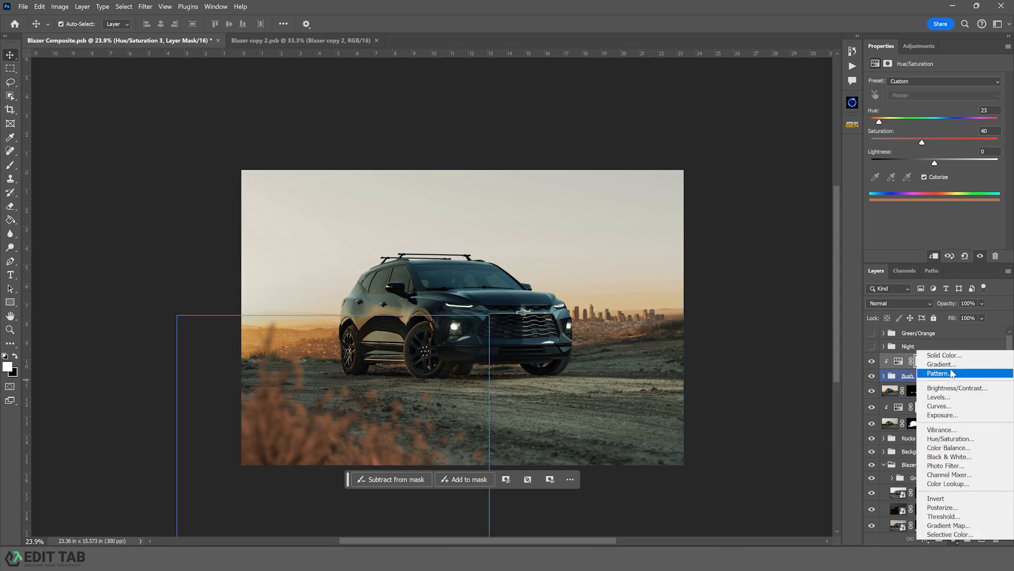
click(957, 417)
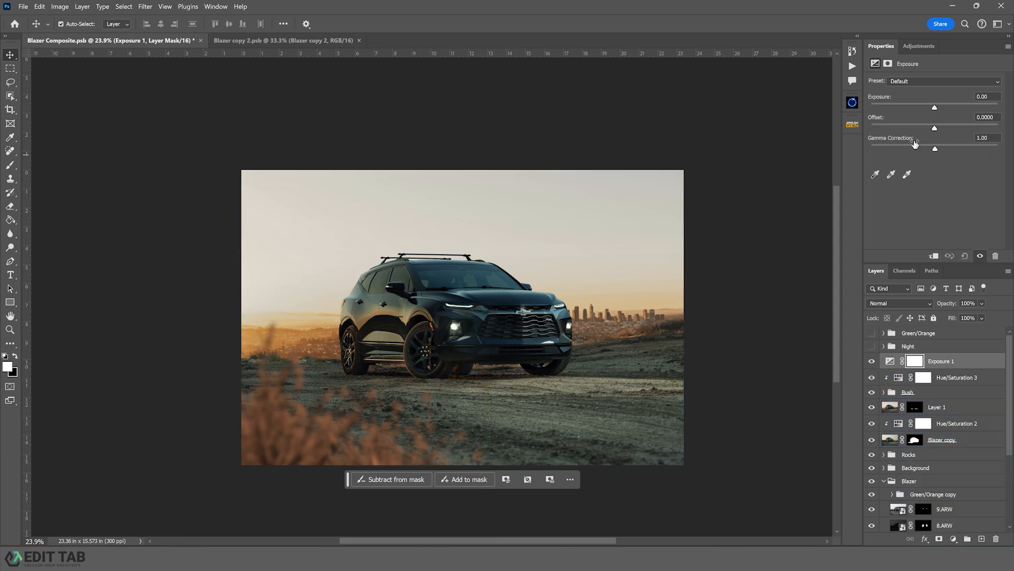
drag(947, 360, 954, 368)
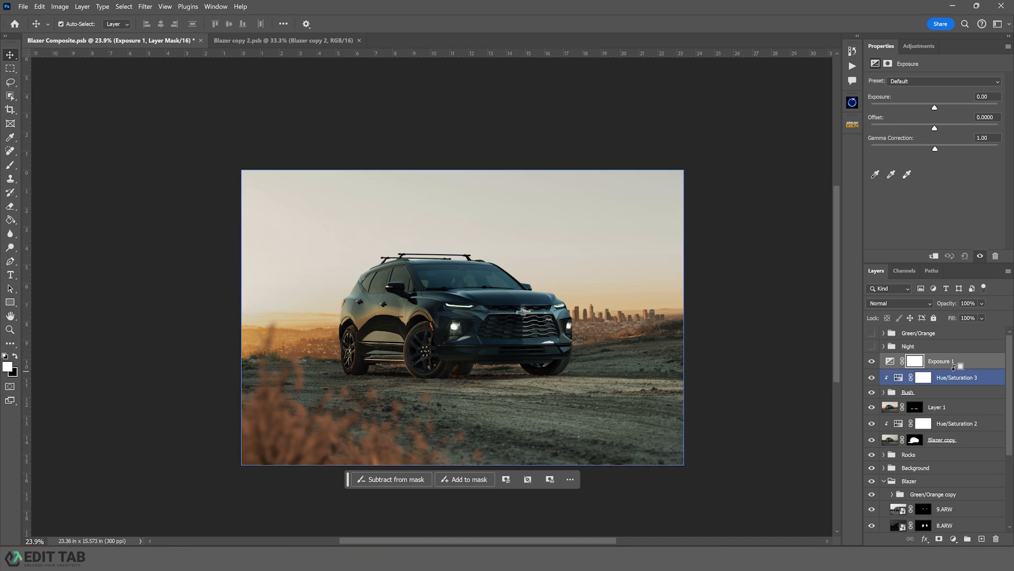
alt+click(954, 367)
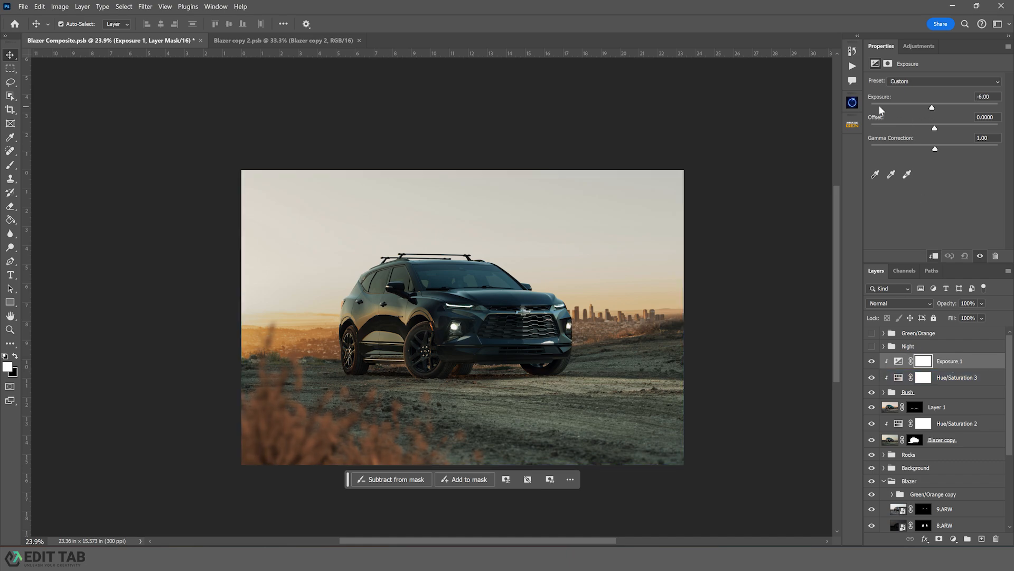
drag(880, 107, 850, 108)
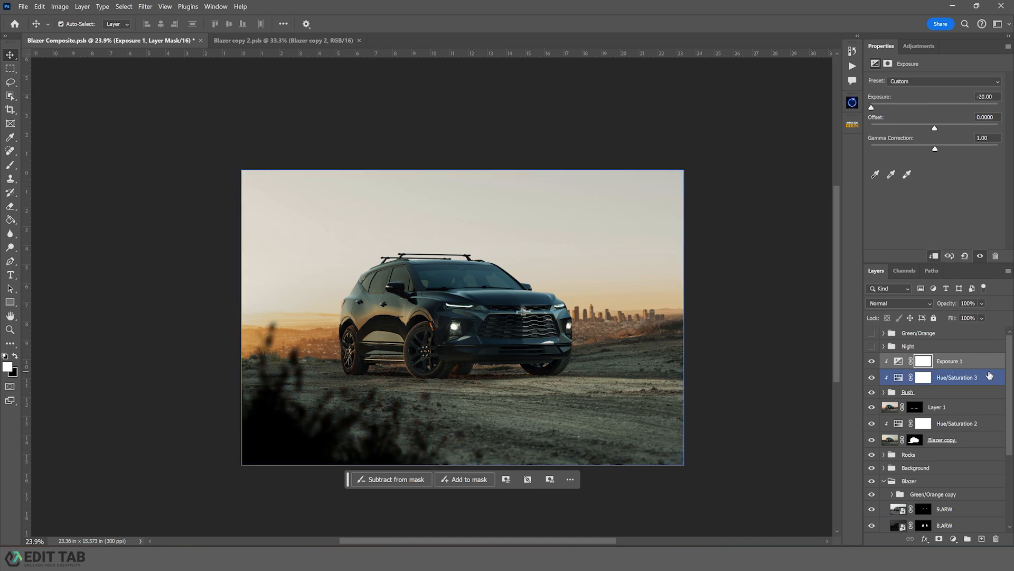
Paint the Exposure 1 mask over the bushes with a soft 1900 px black brush at 15% opacity to partly reveal their color
click(923, 361)
key(b)
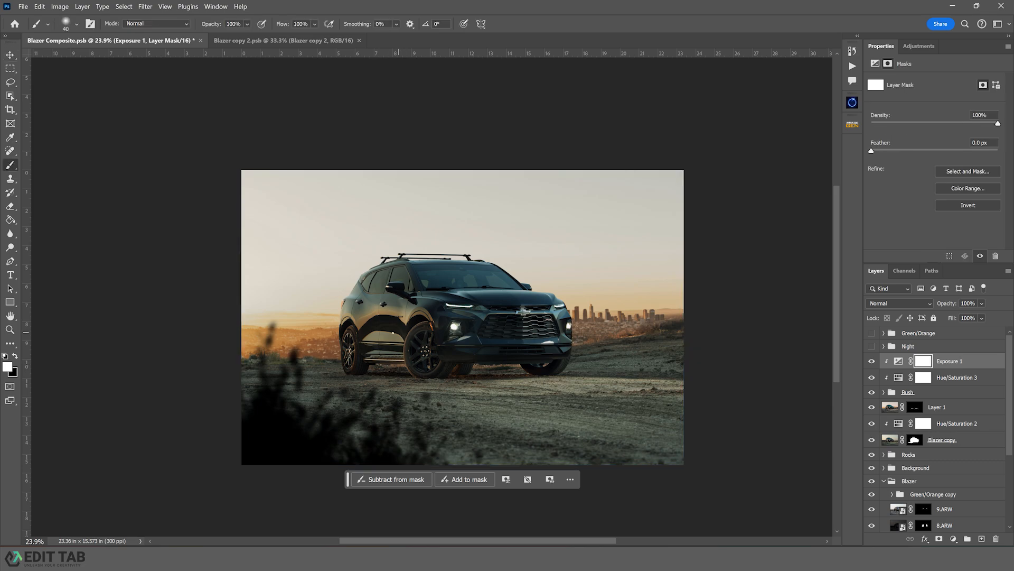
key(bracketright)
key(bracketright)
key(bracketright)
key(bracketright)
key(bracketright)
key(bracketright)
key(bracketright)
key(bracketright)
key(bracketright)
key(bracketright)
key(bracketright)
key(bracketright)
key(bracketright)
key(bracketright)
key(Return)
key(bracketright)
key(bracketright)
key(bracketright)
key(bracketright)
key(bracketright)
key(x)
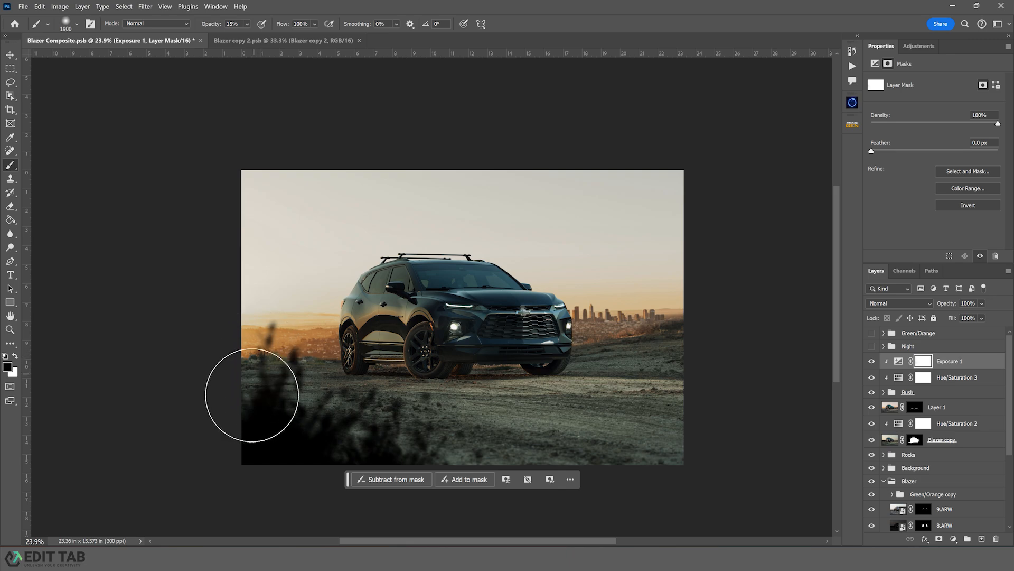
mouse_move(252, 394)
mouse_down()
mouse_move(332, 401)
mouse_move(392, 421)
mouse_move(400, 438)
mouse_move(313, 445)
mouse_move(313, 477)
mouse_up()
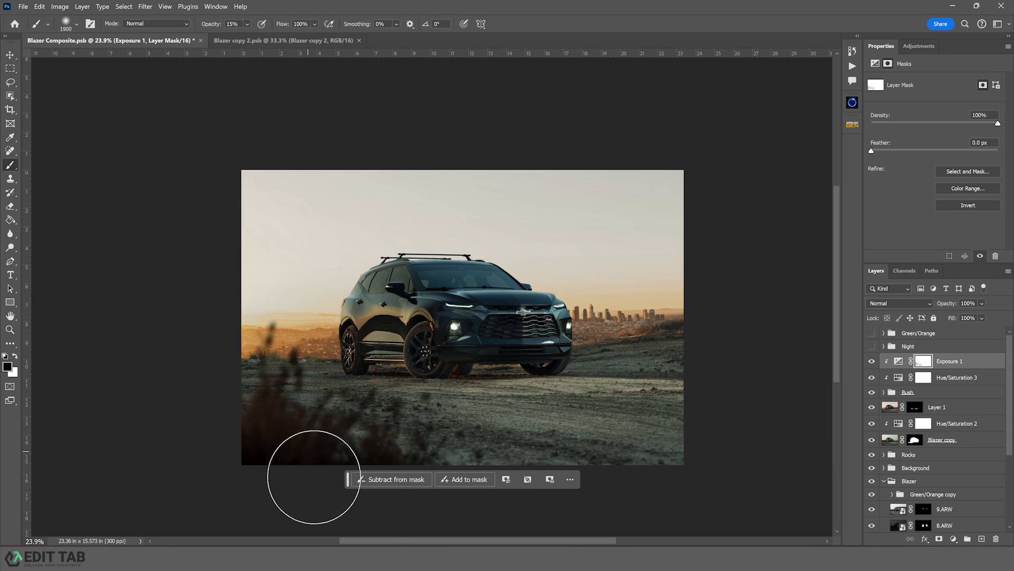
key(x)
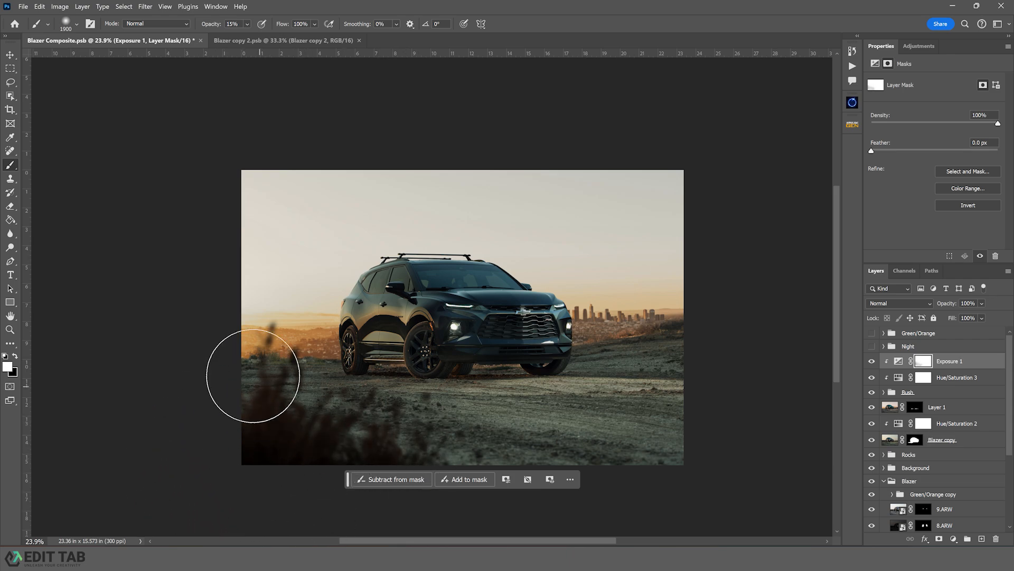
key(x)
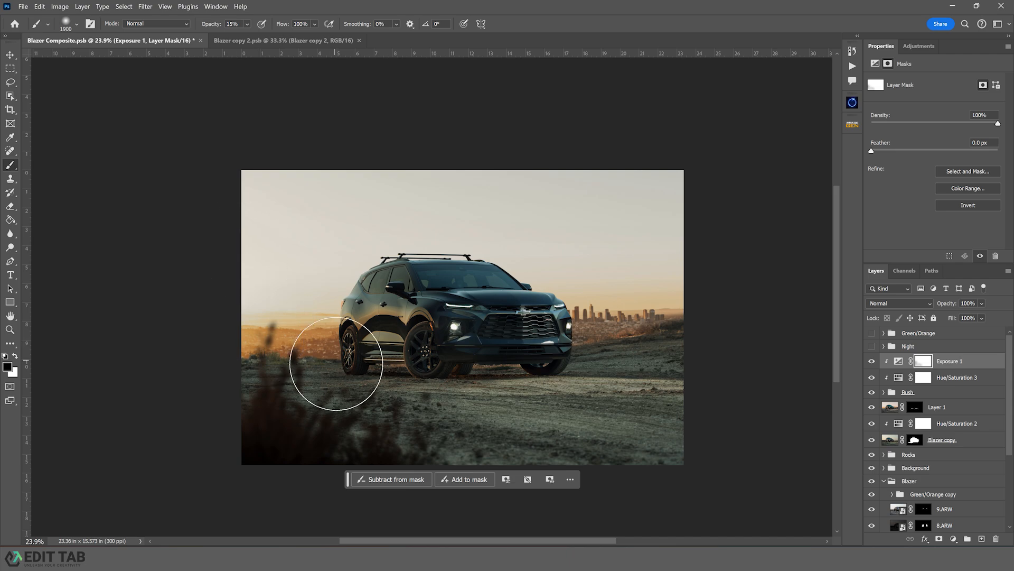
click(11, 56)
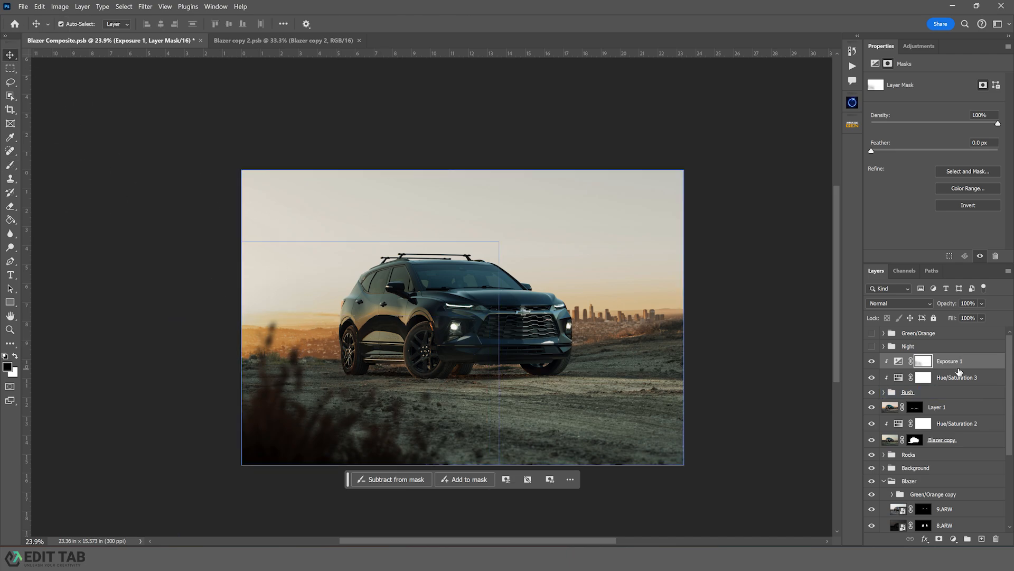